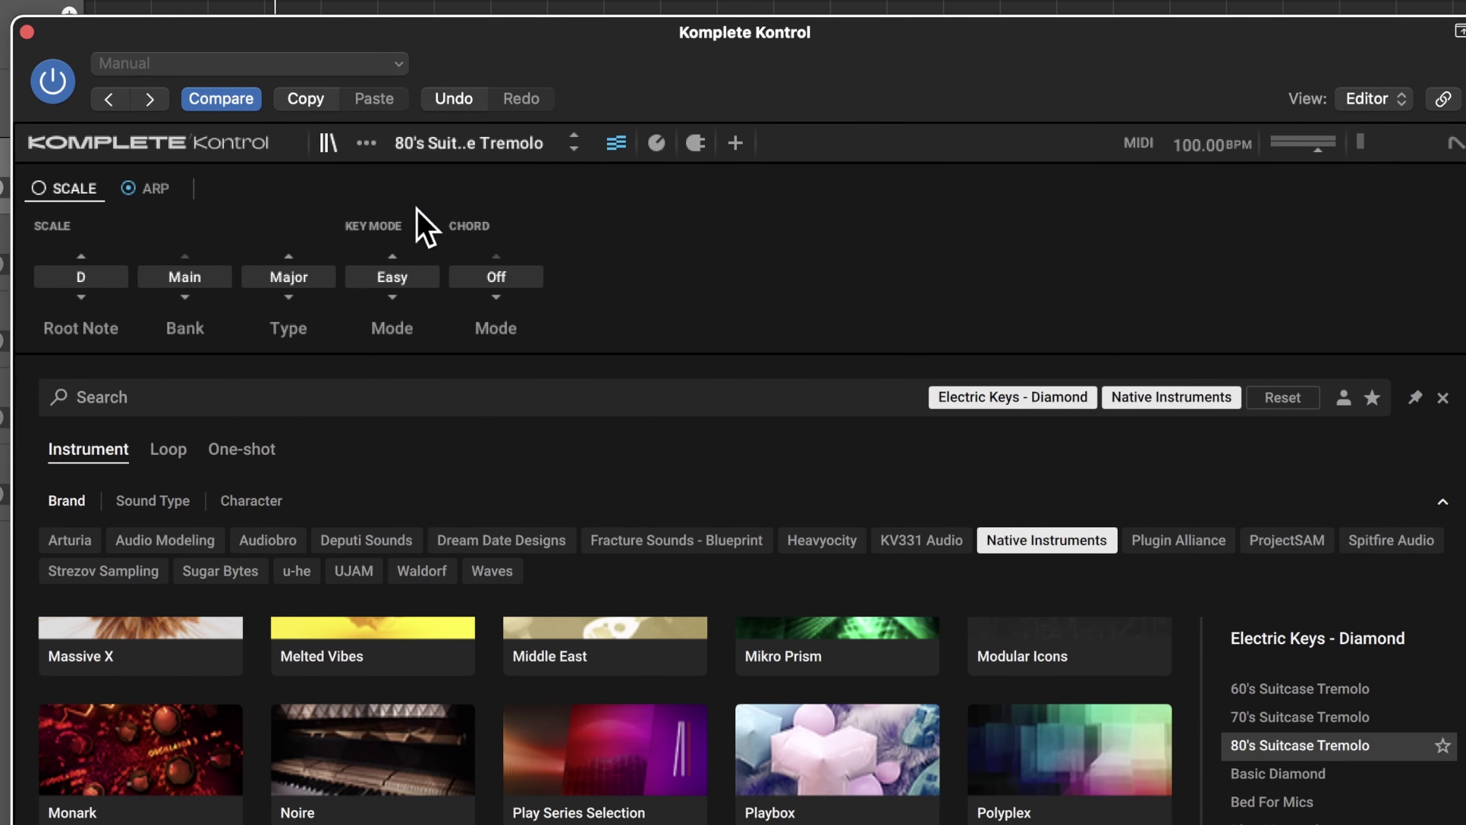
Review the arpeggiator's advanced and Main pages and the MIDI learn Knobs and Buttons pages
click(153, 189)
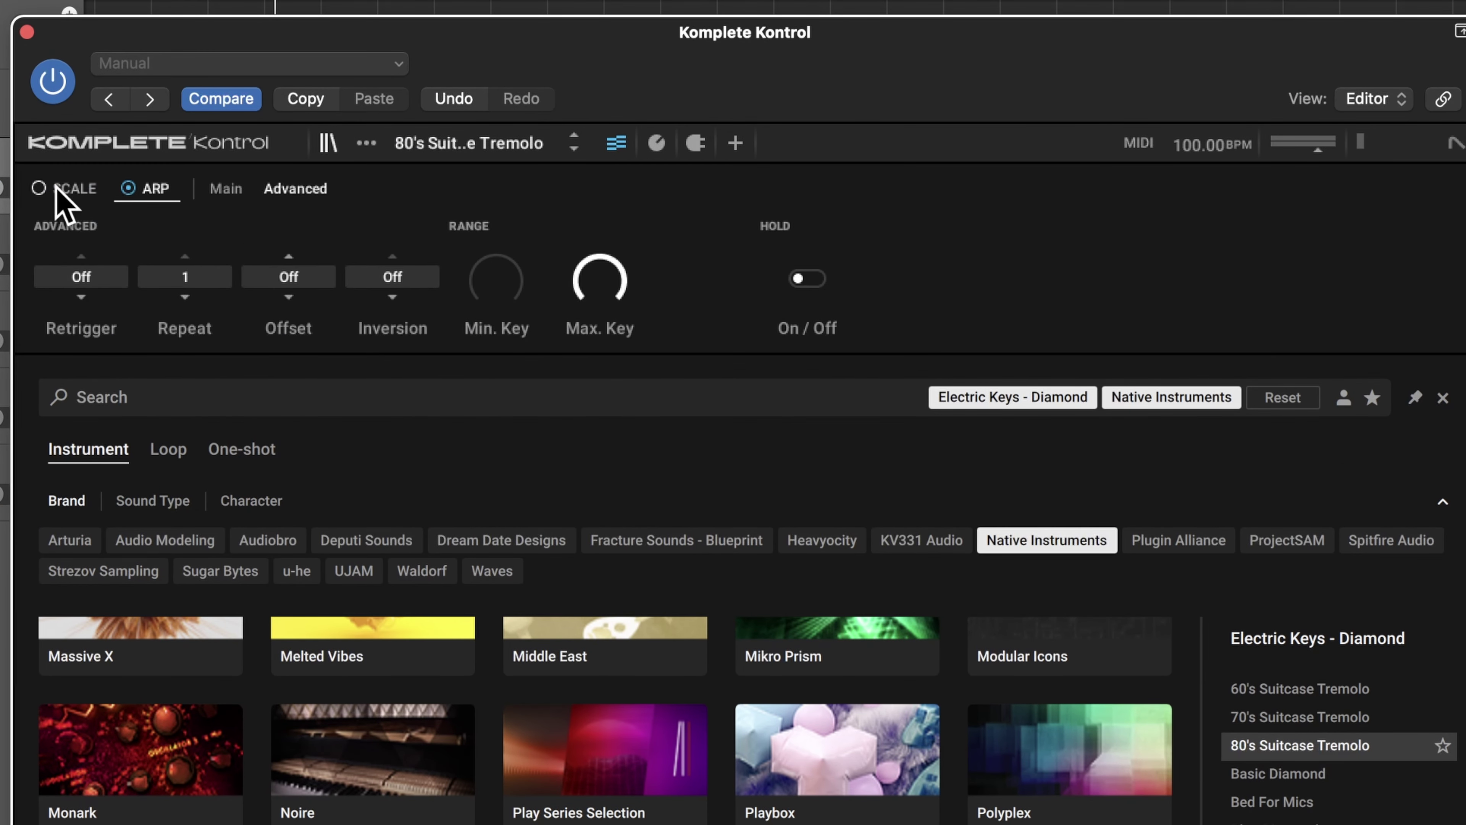
click(224, 190)
click(1137, 143)
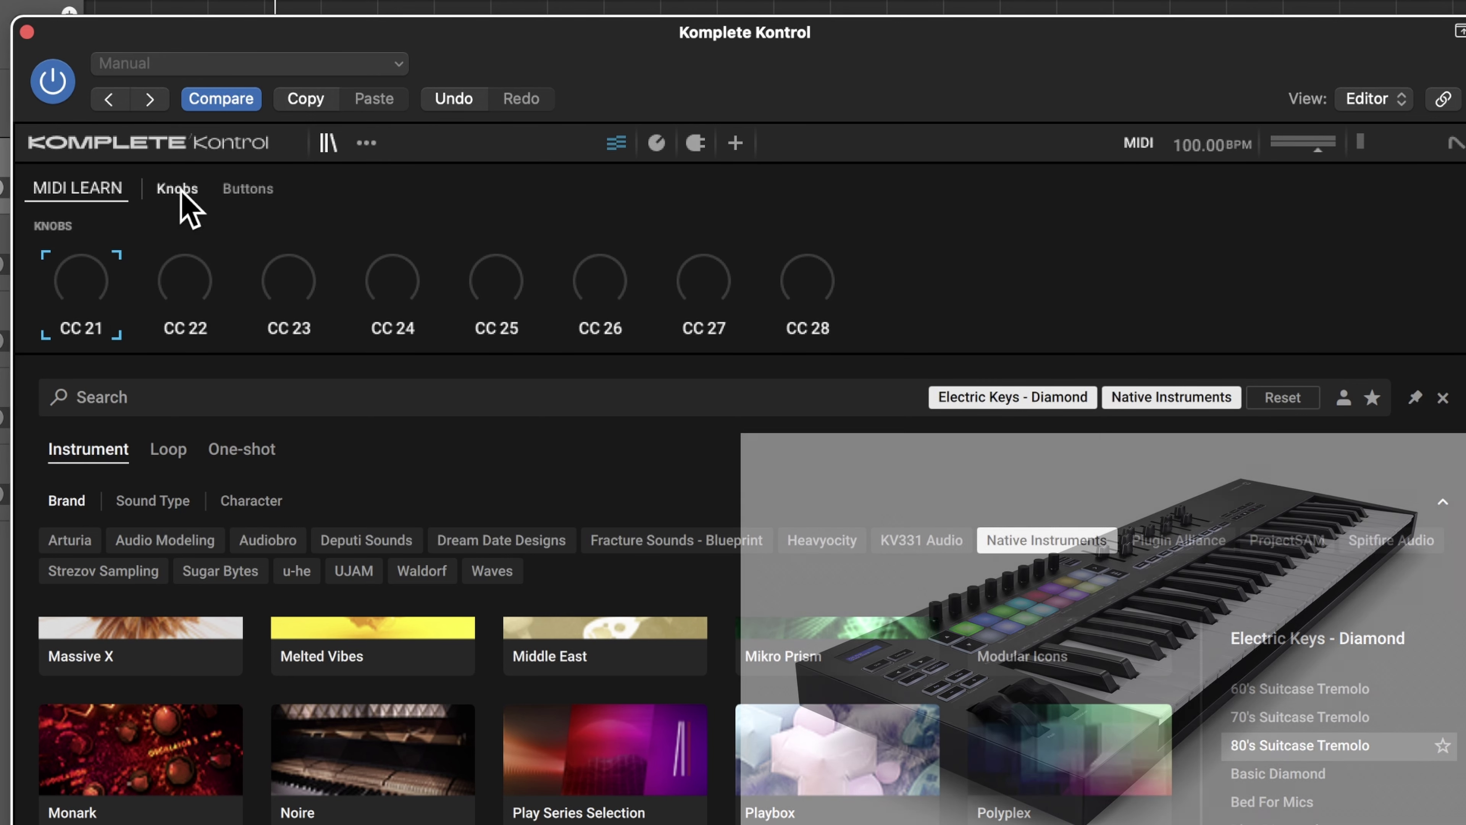
click(248, 189)
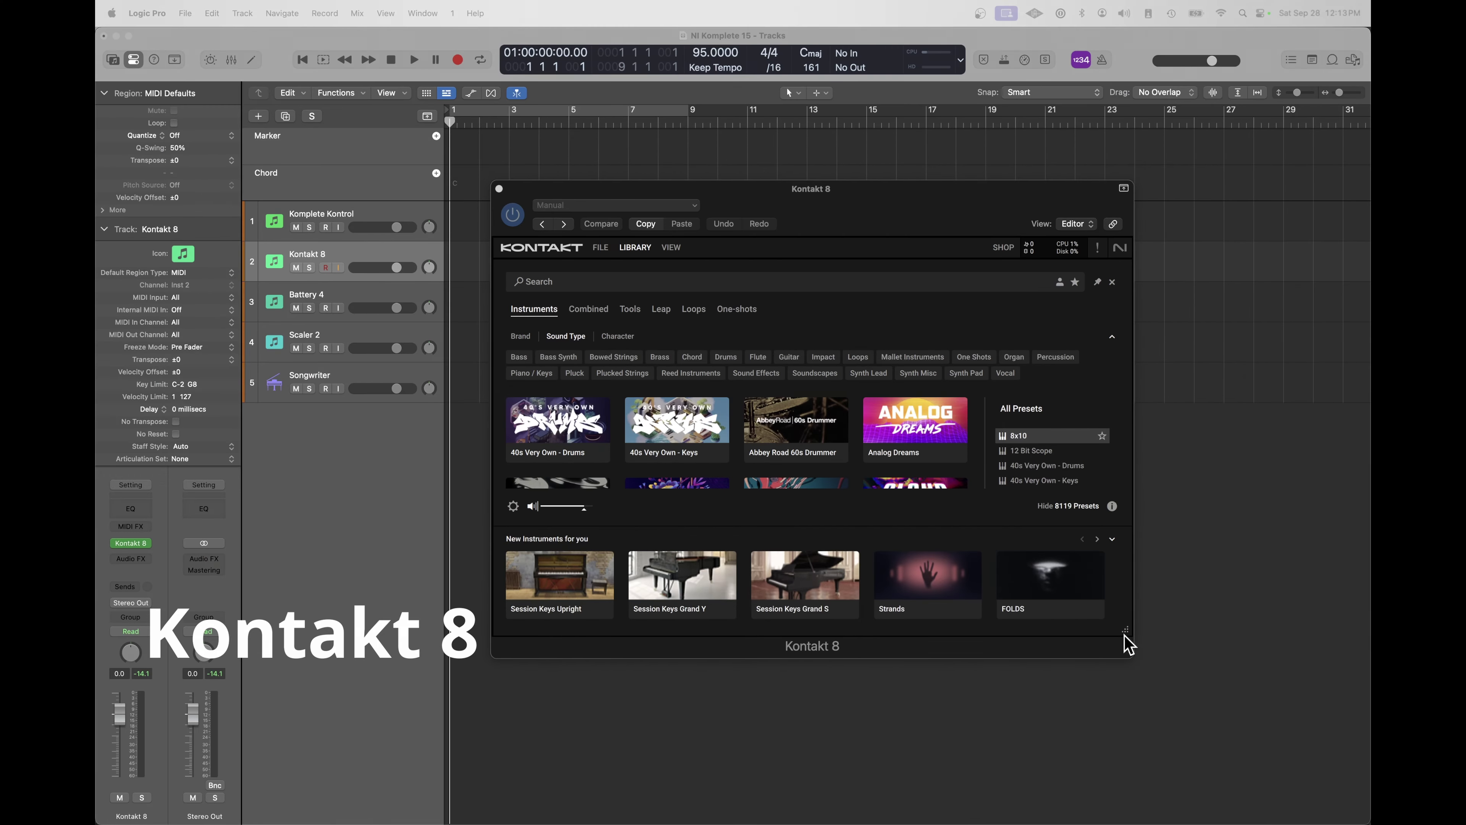
Enlarge the Kontakt 8 window and browse the Combined, Tools, Loops and One-shots libraries
drag(1125, 634, 1350, 784)
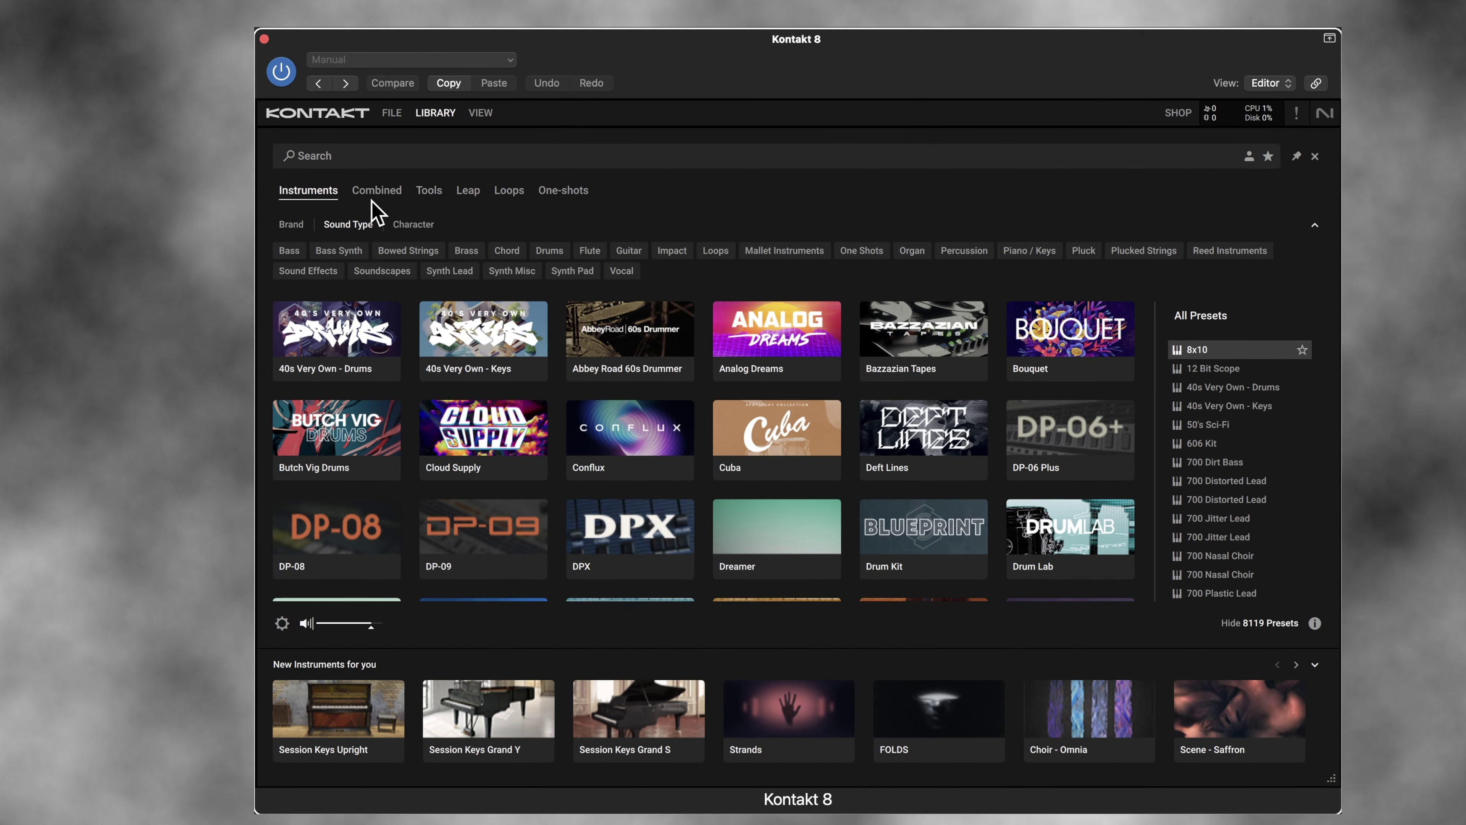
click(380, 195)
click(434, 200)
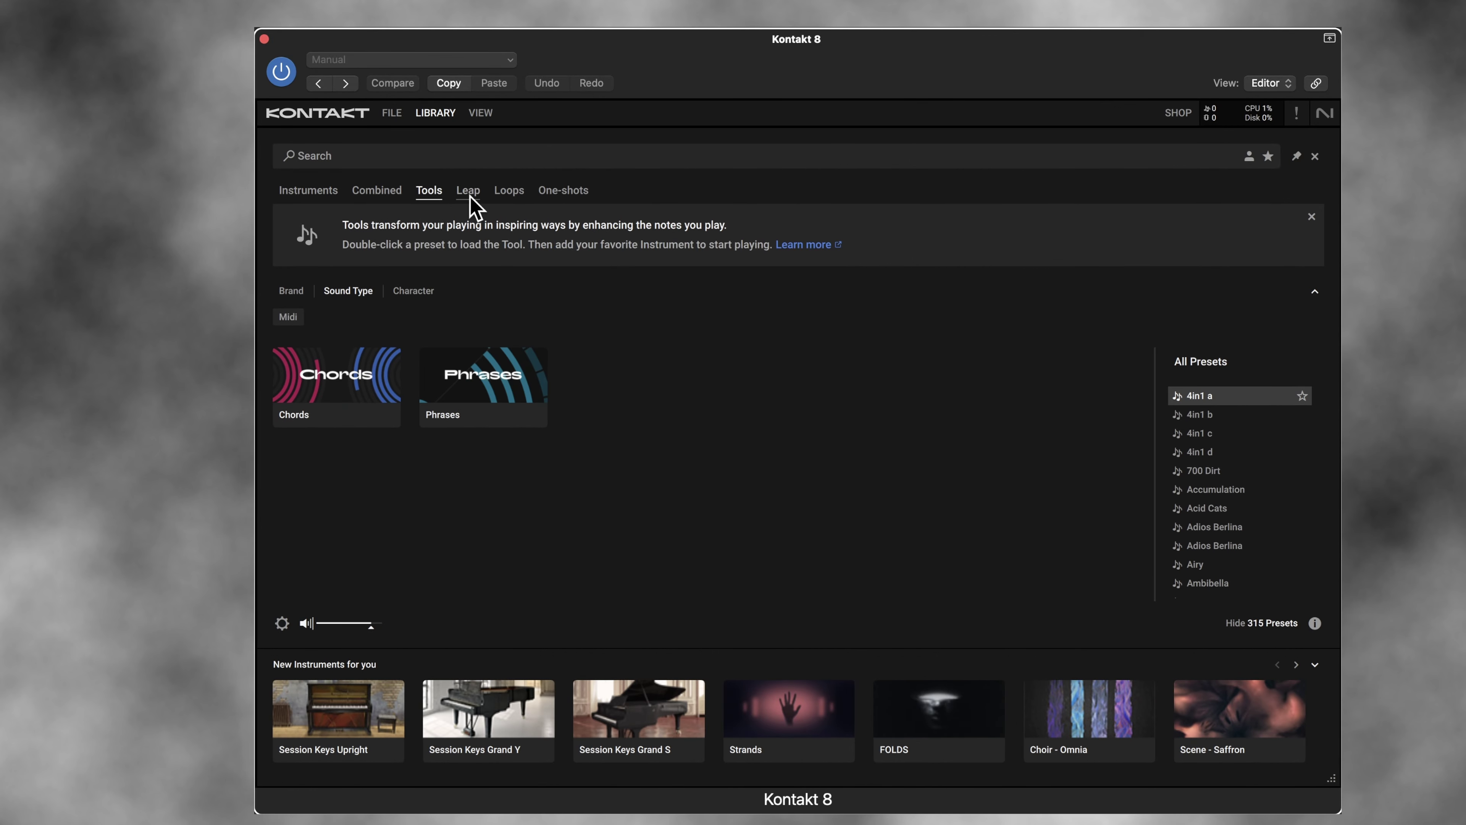
click(509, 195)
click(561, 195)
Revisit Tools, look at the Leap kits, then list Instruments by brand
click(429, 197)
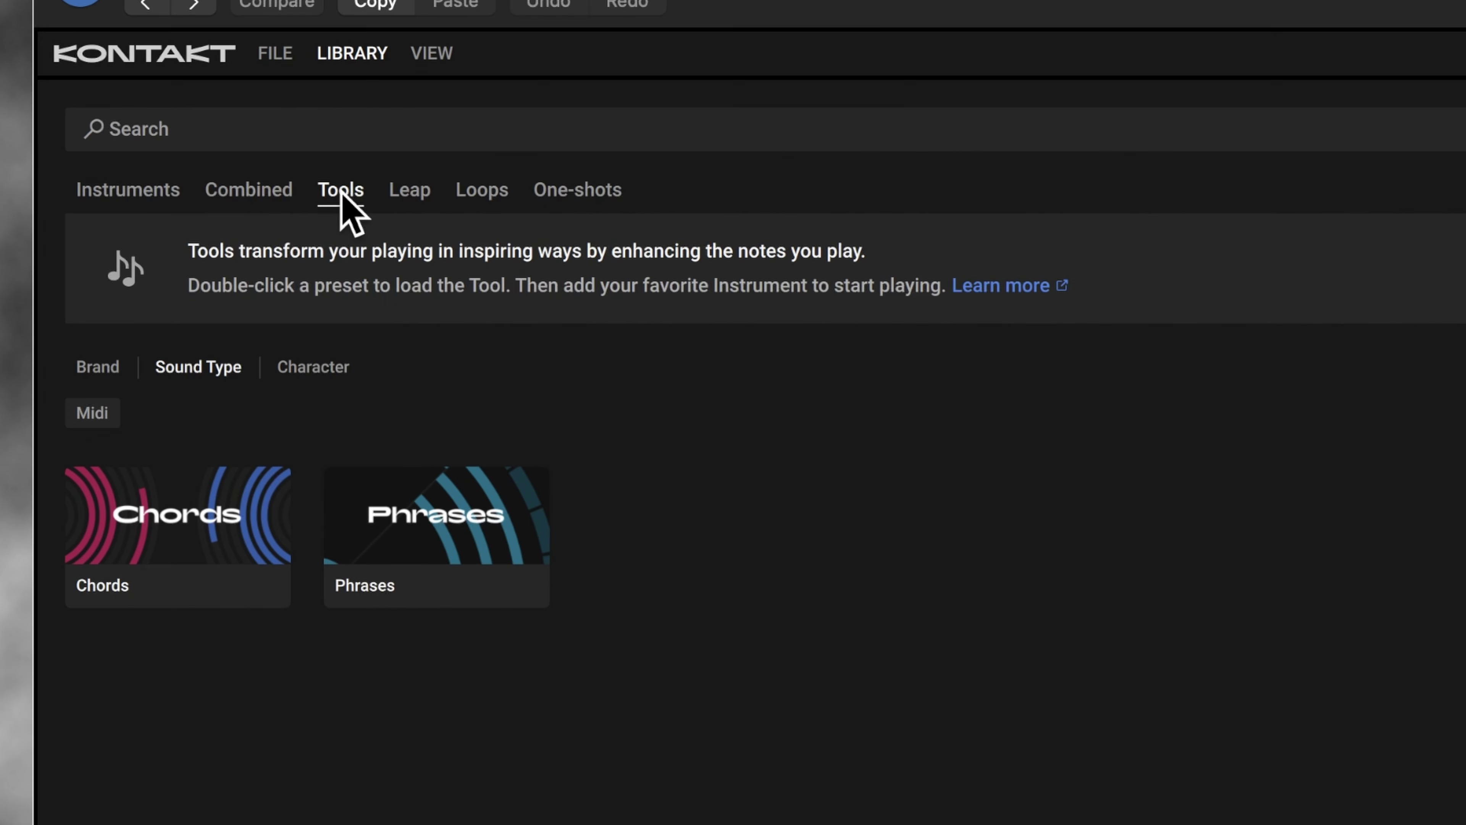
click(405, 199)
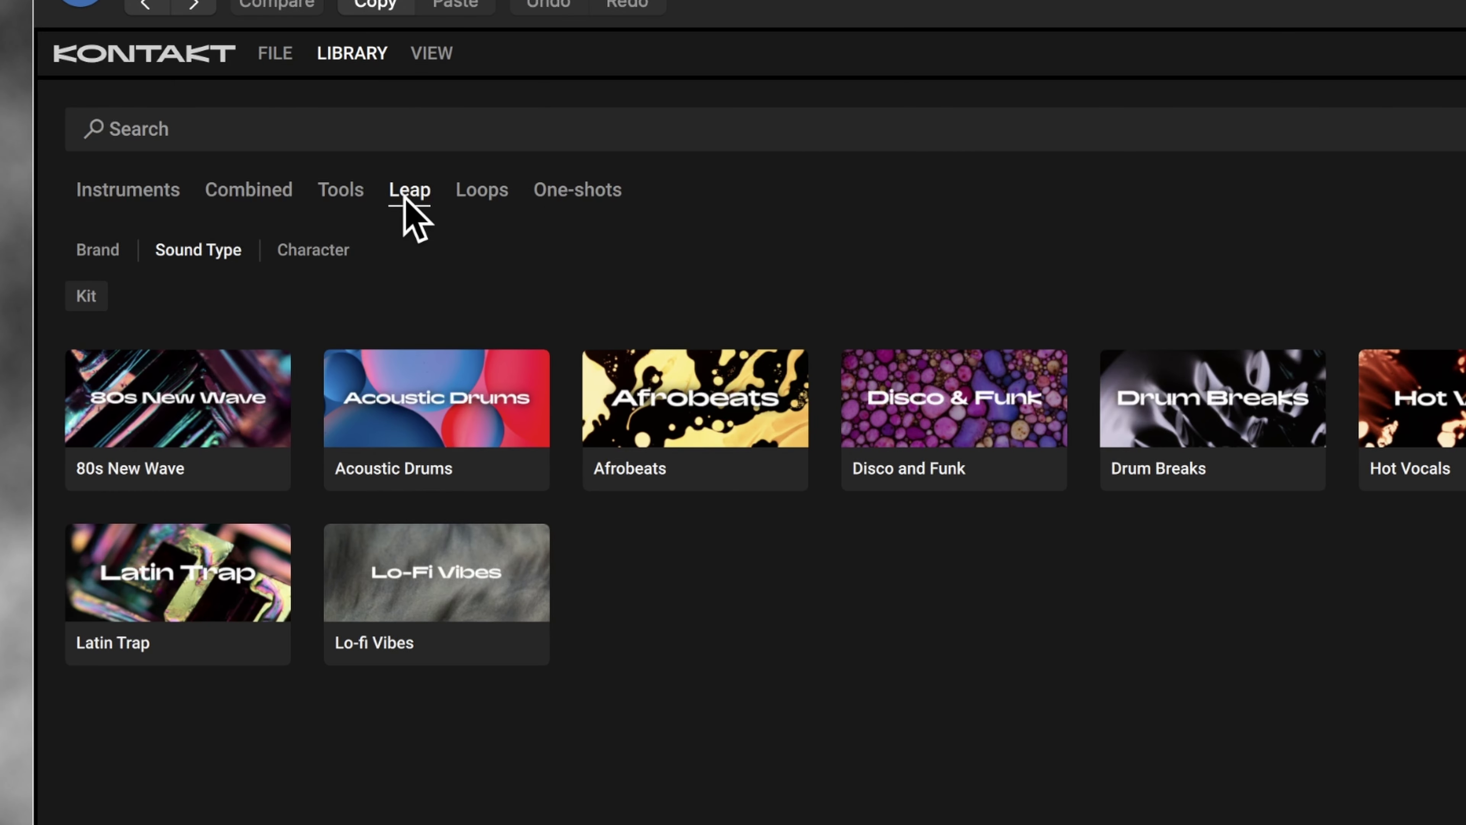
click(130, 191)
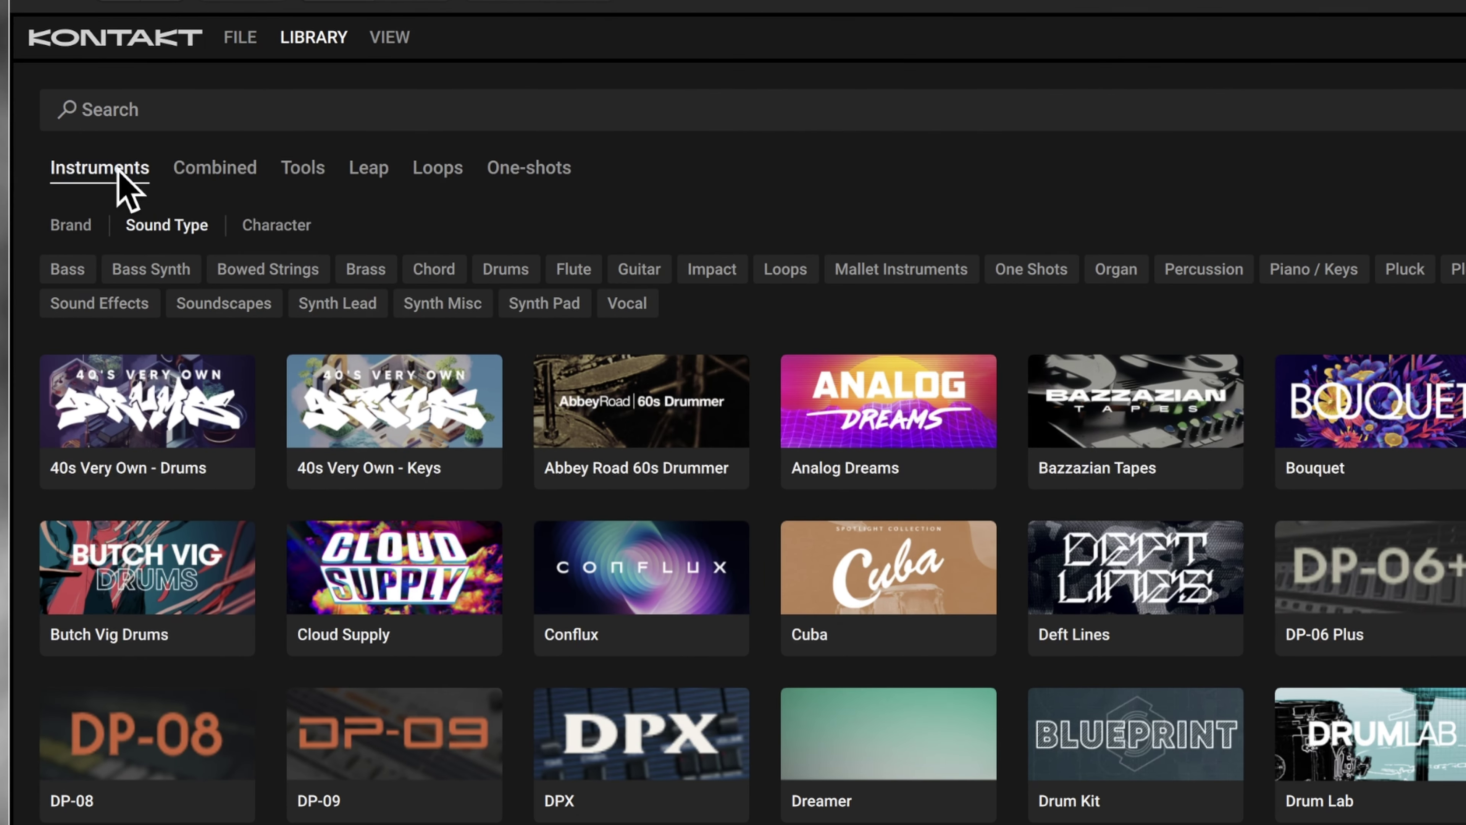
click(67, 229)
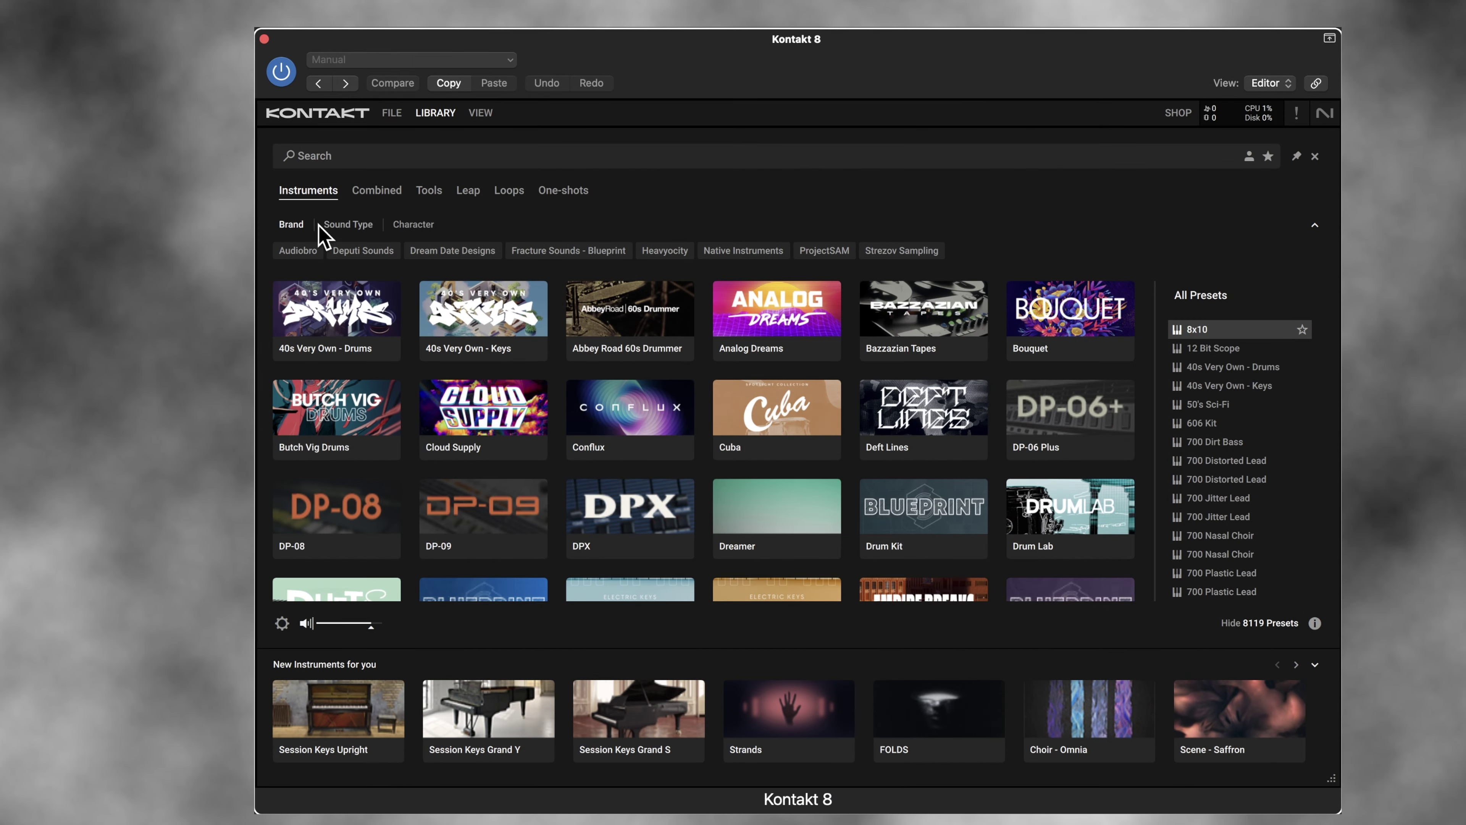
click(772, 255)
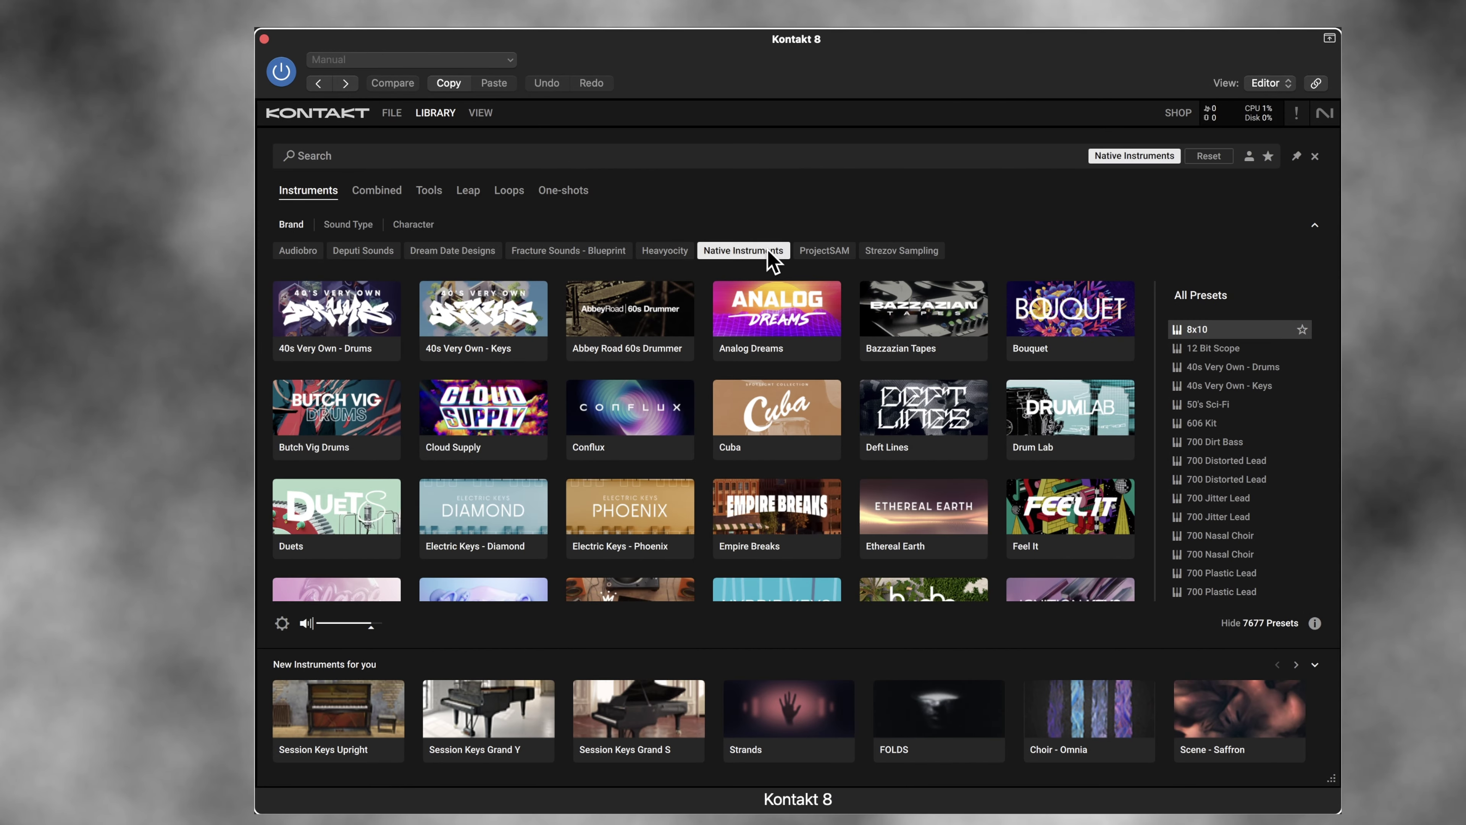
click(1220, 154)
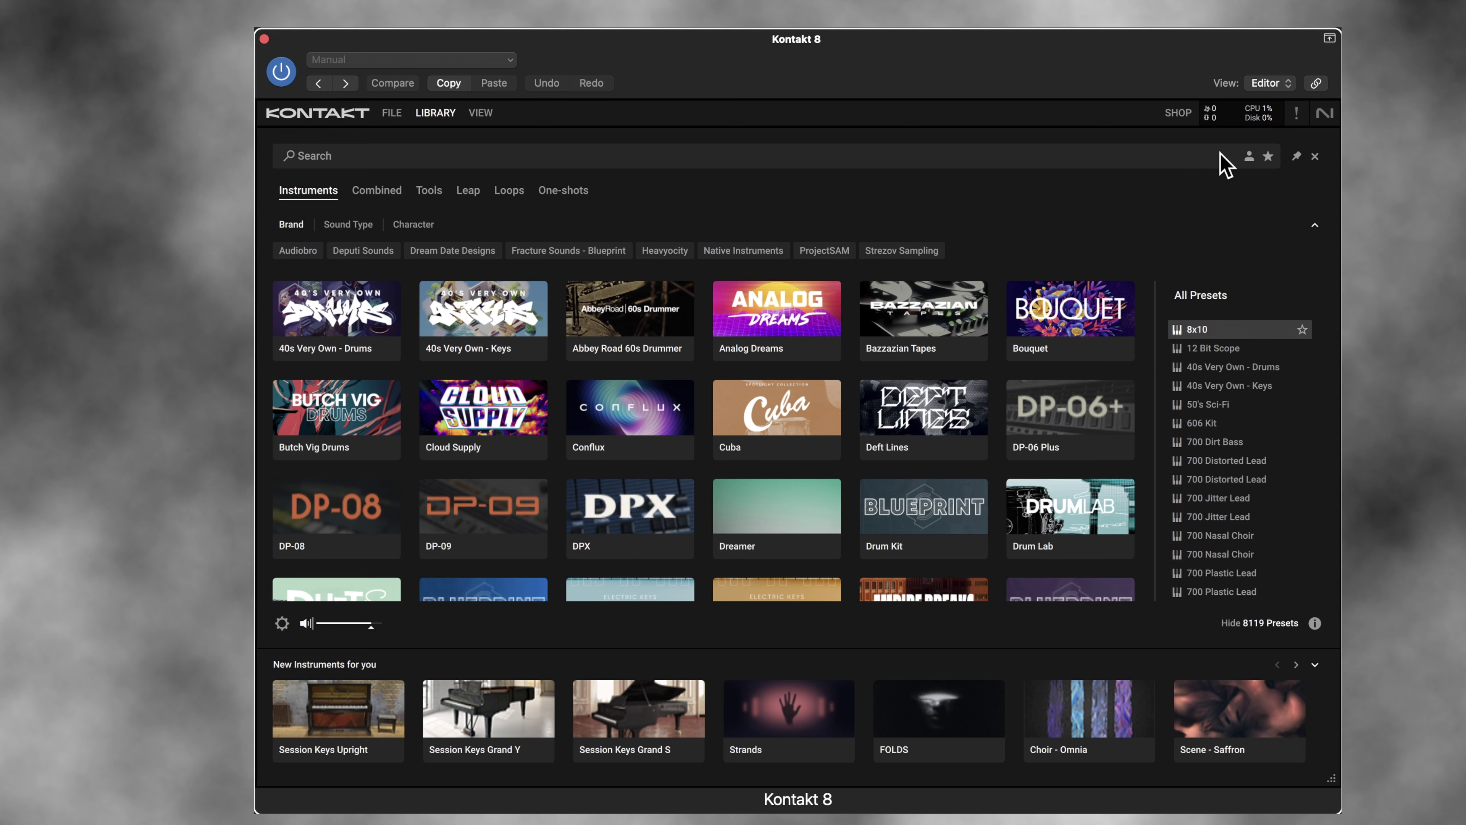
click(679, 255)
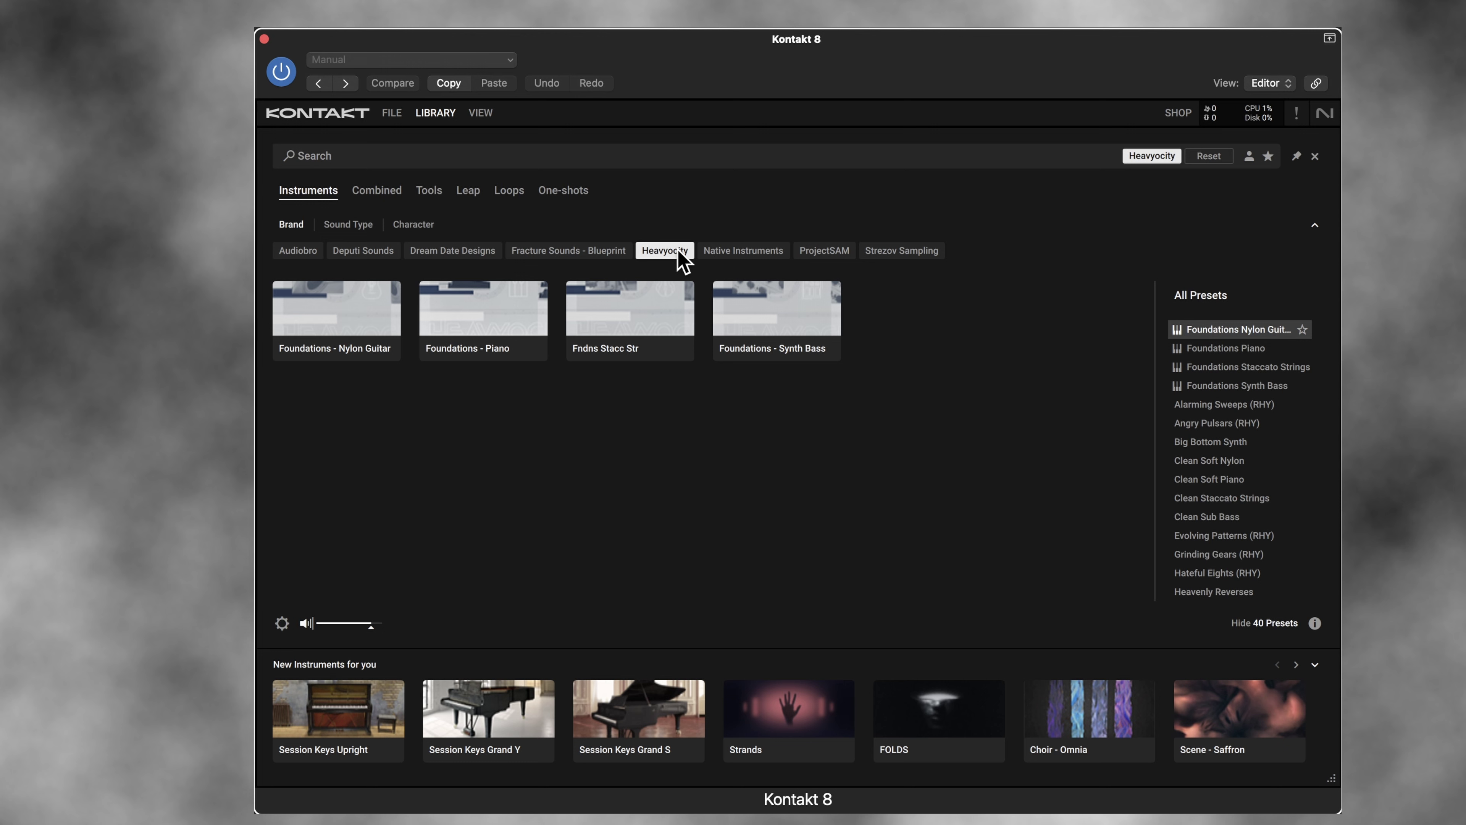
click(1209, 156)
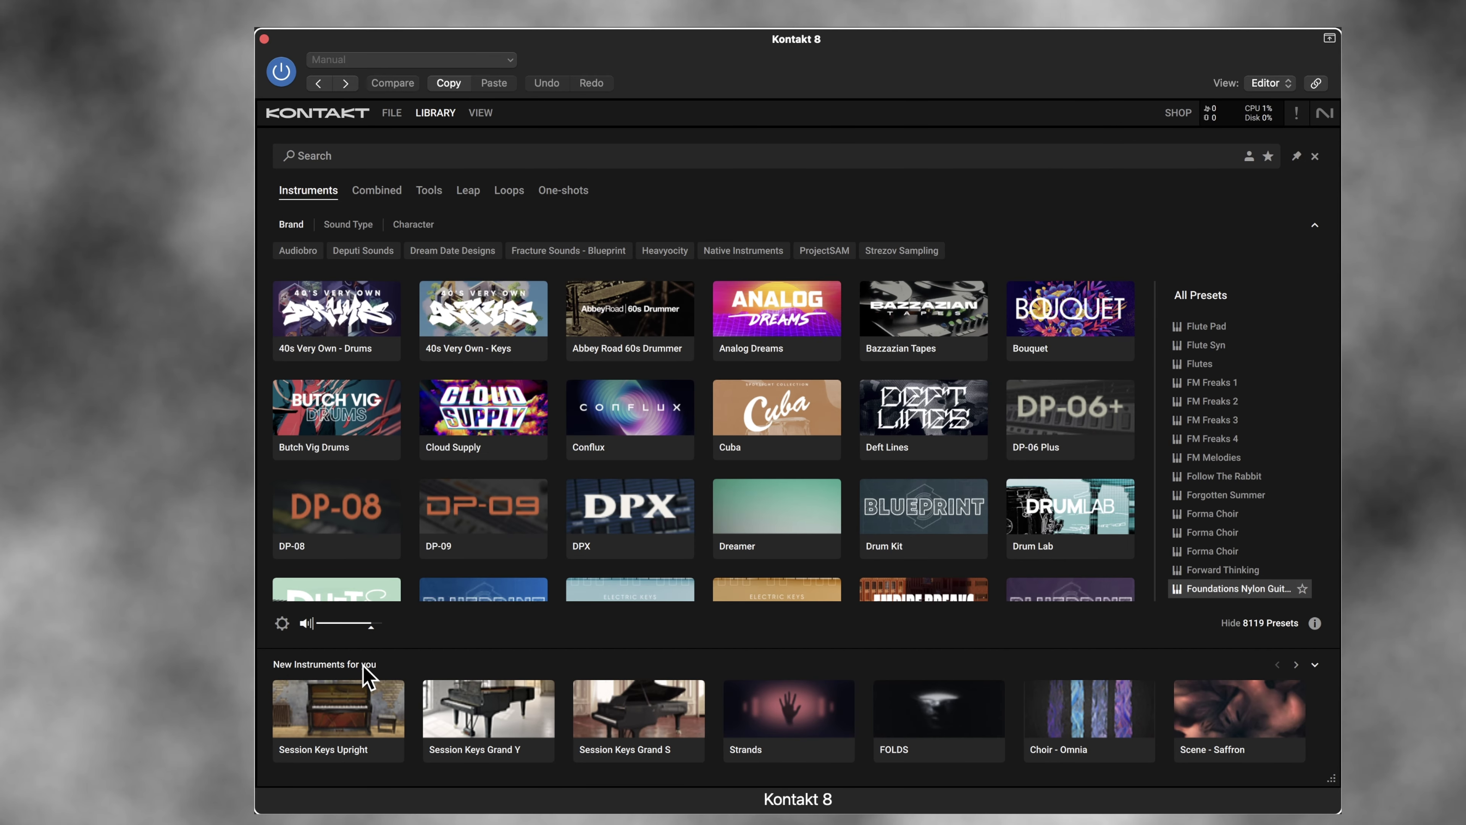
click(1071, 334)
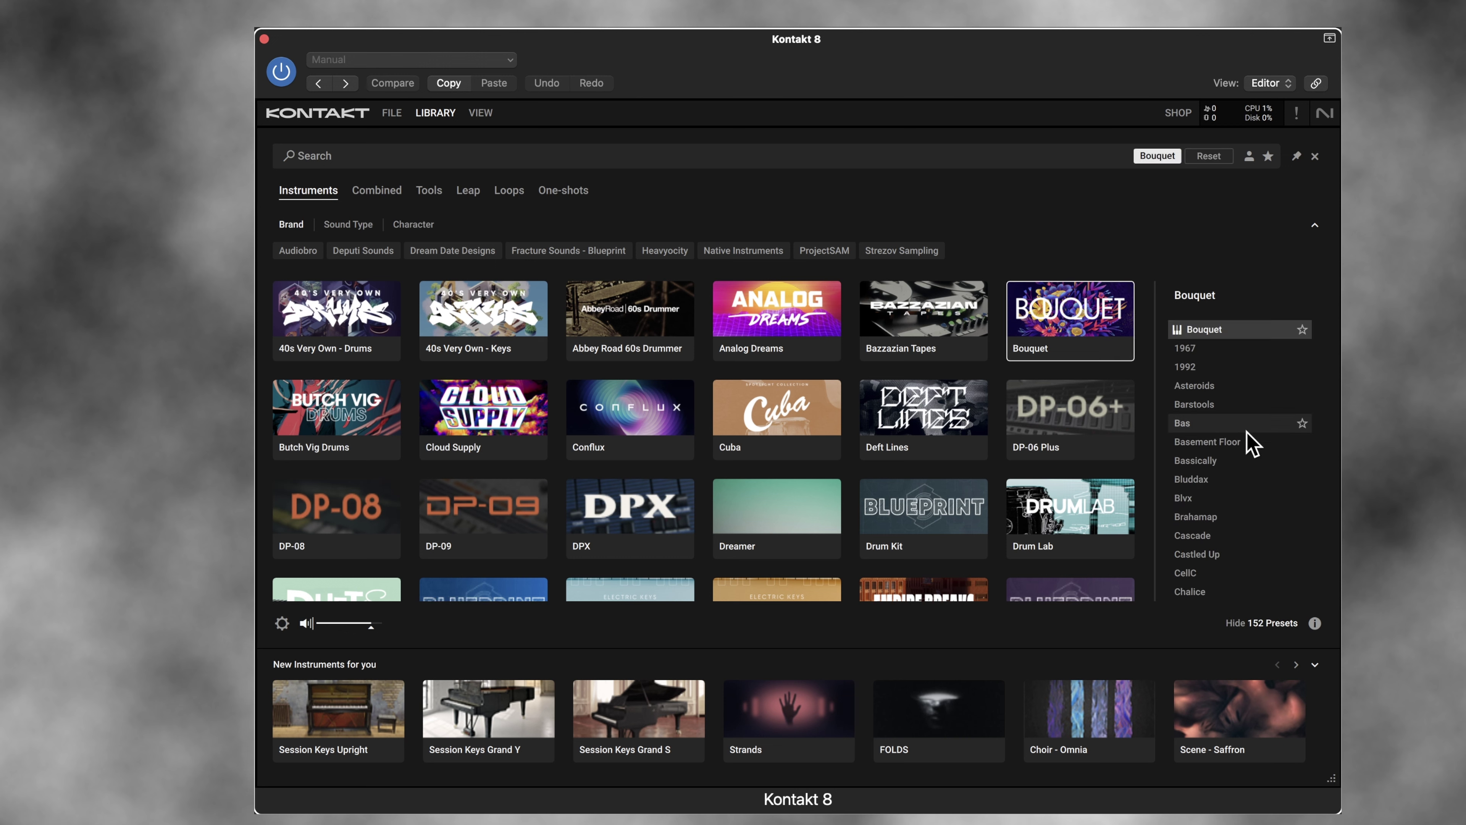
Audition the Bouquet presets Asteroids, Bassically and Brahamap
click(1208, 389)
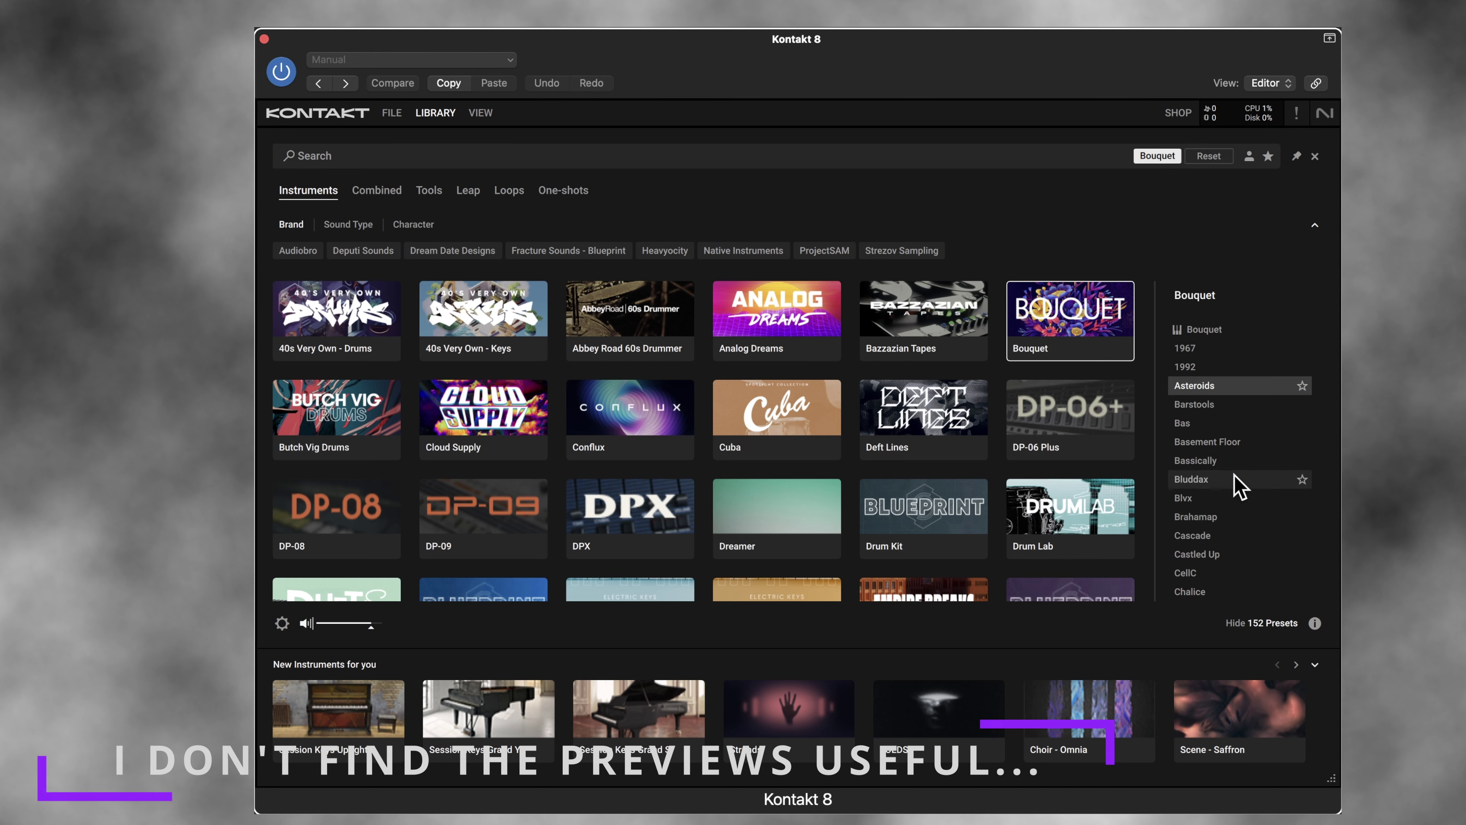
click(1208, 462)
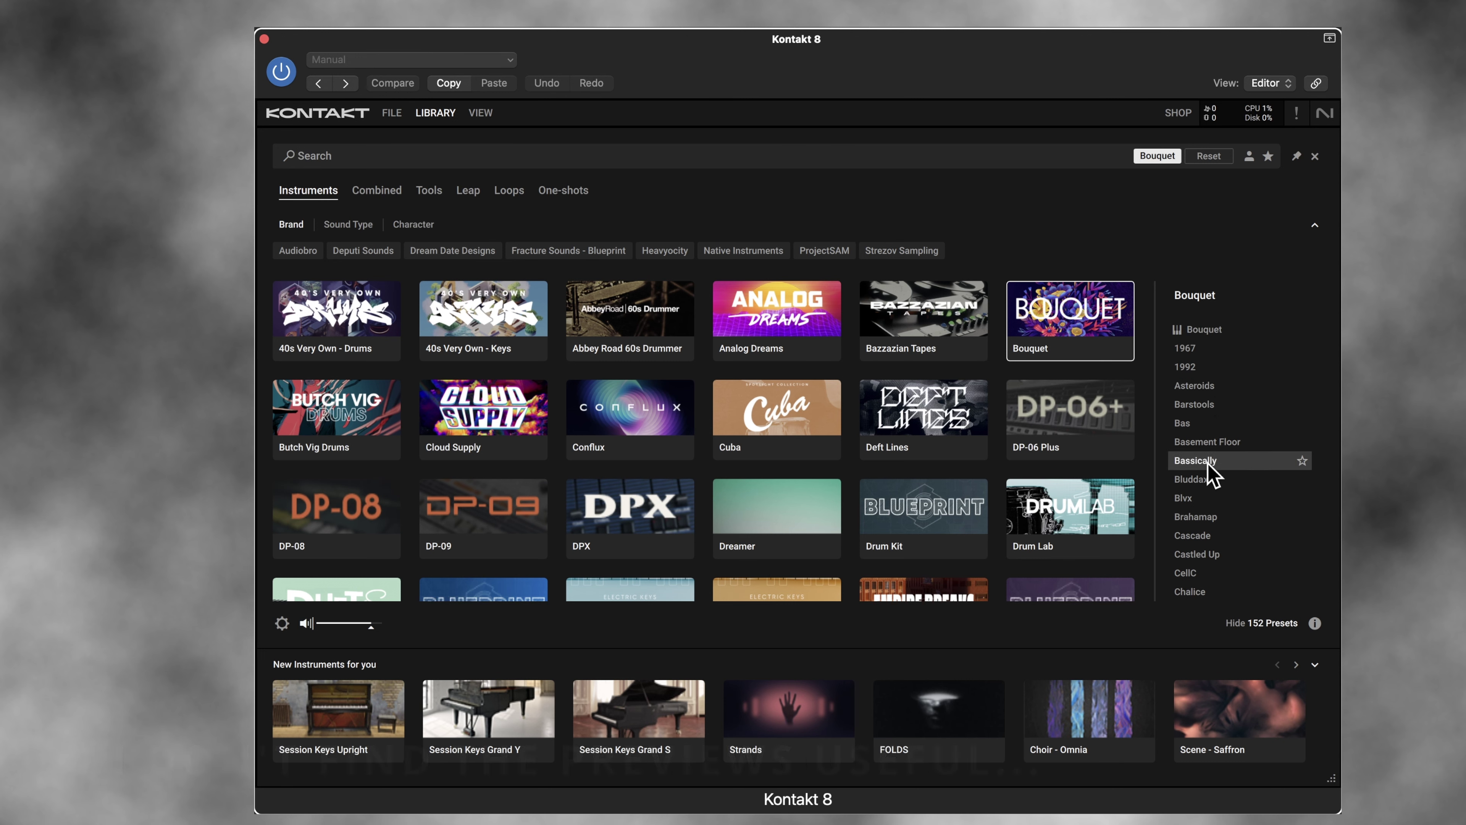
click(1201, 517)
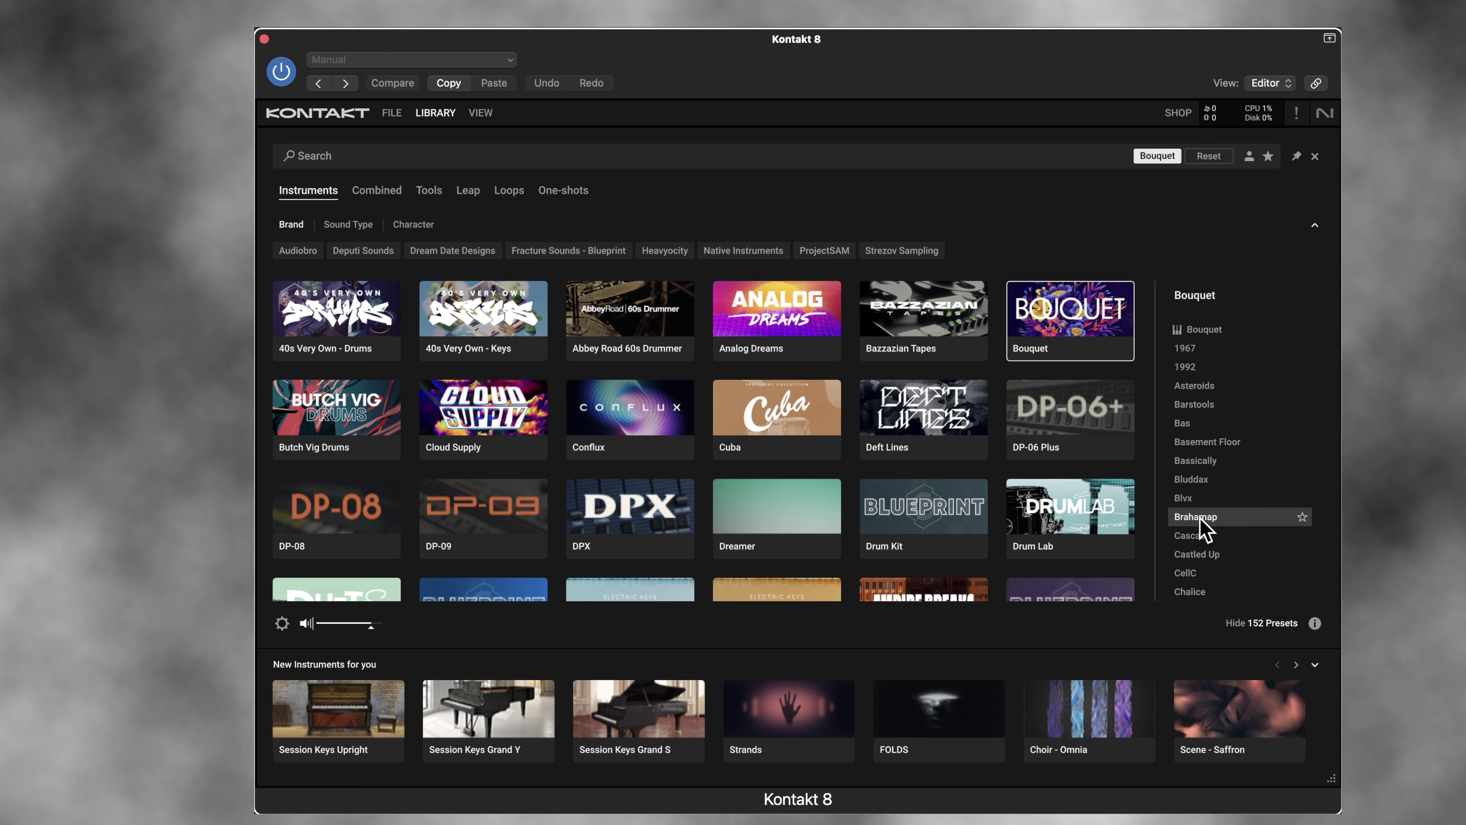
Load Bouquet and switch it to Ownestown, pairing Bring Big Chords with Roto Yano
double_click(1206, 330)
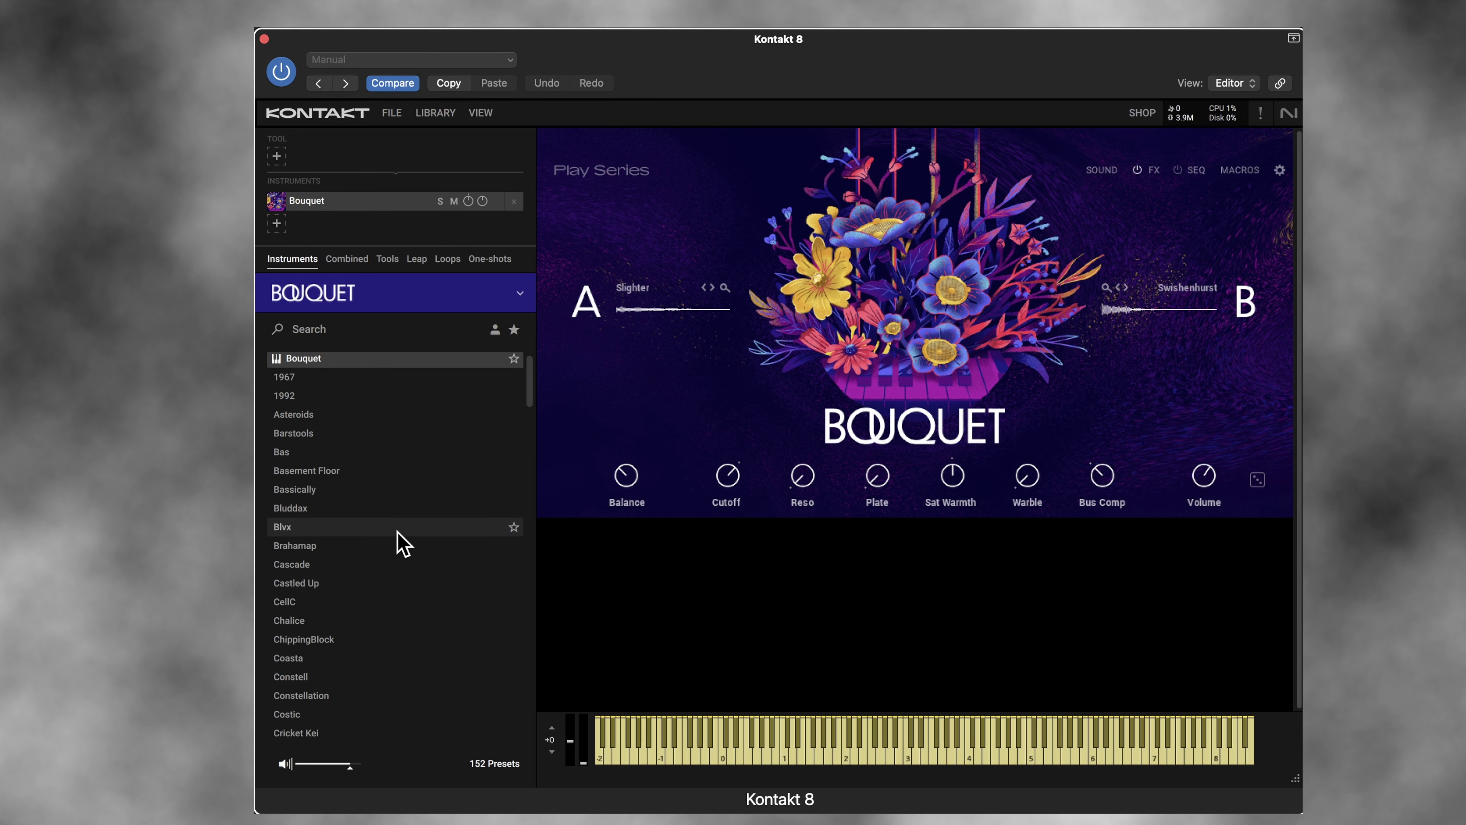
scroll(398, 543, down, 10)
scroll(398, 543, down, 15)
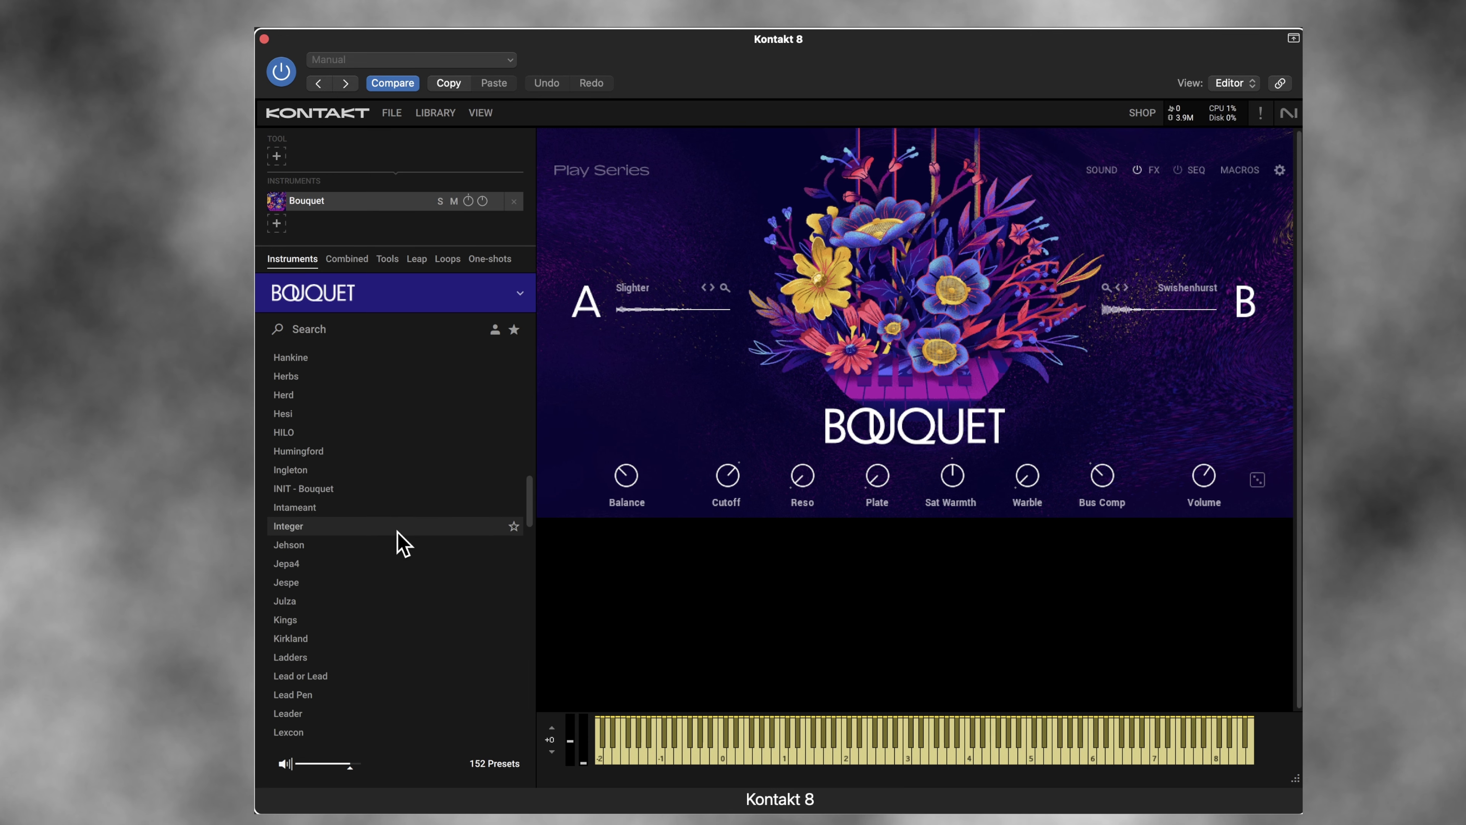
scroll(402, 544, down, 1)
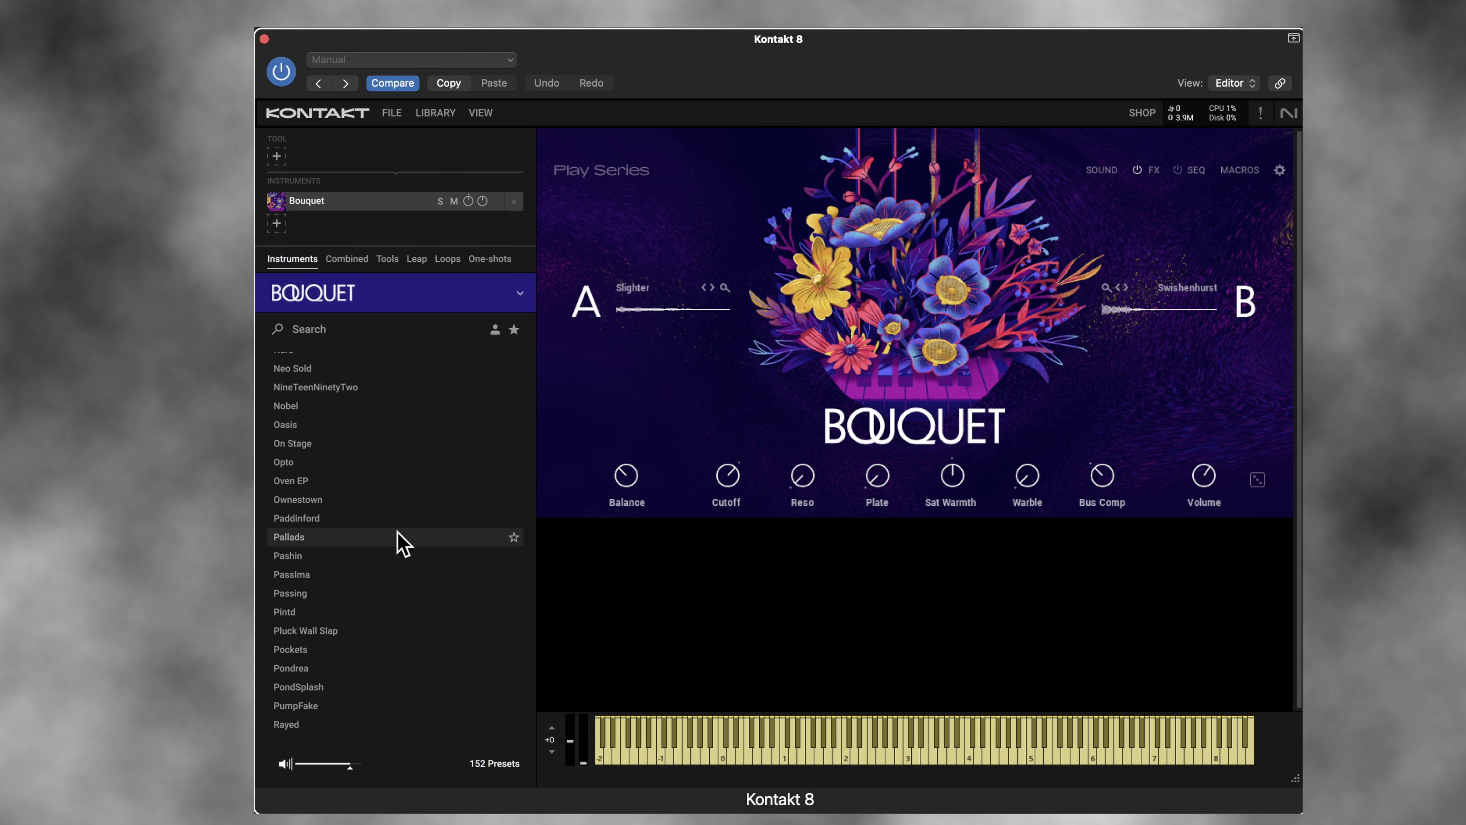
click(427, 499)
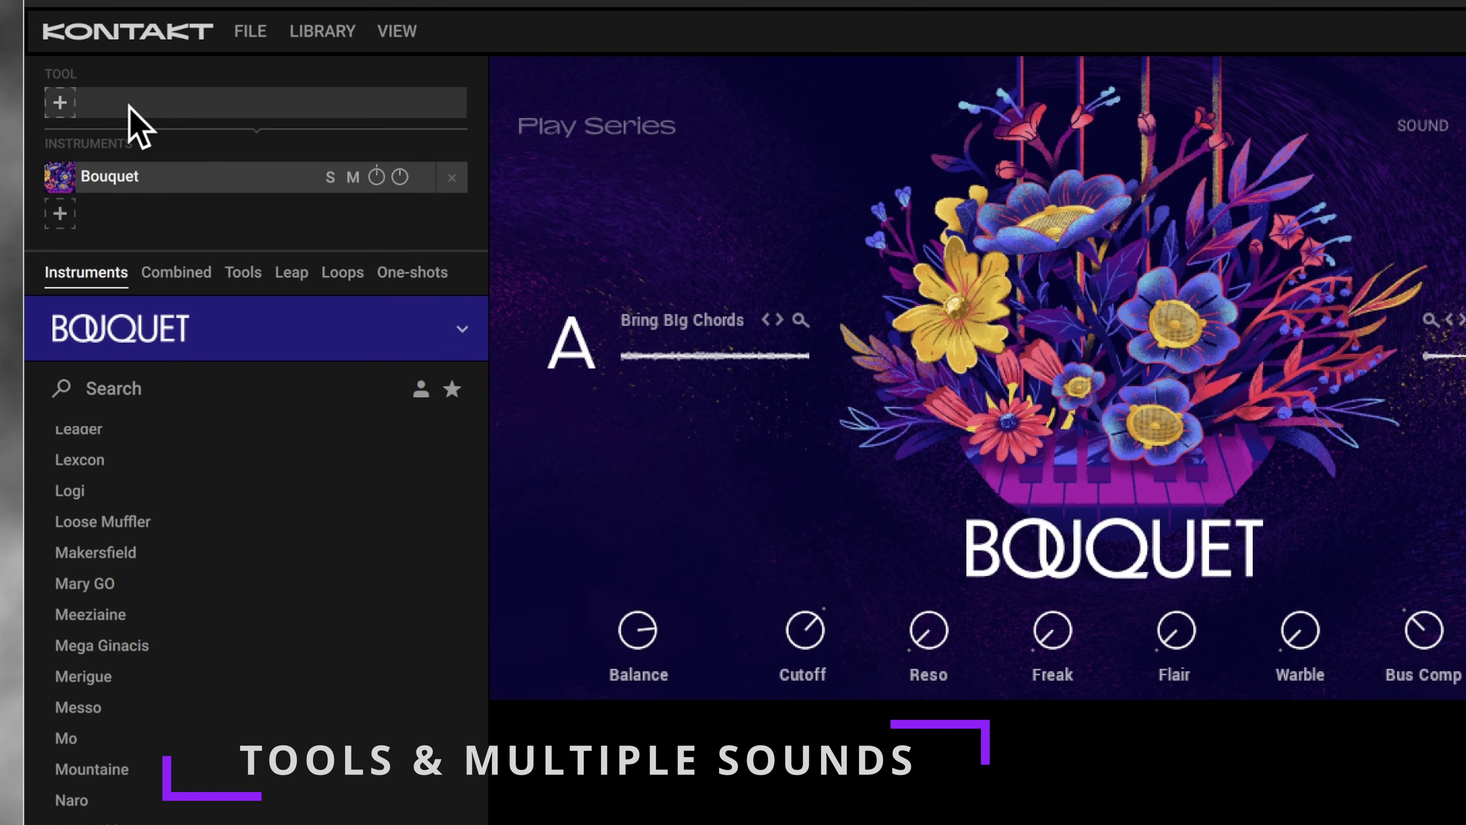
Check the tools available before Bouquet, then switch Kontakt to Classic View
click(60, 102)
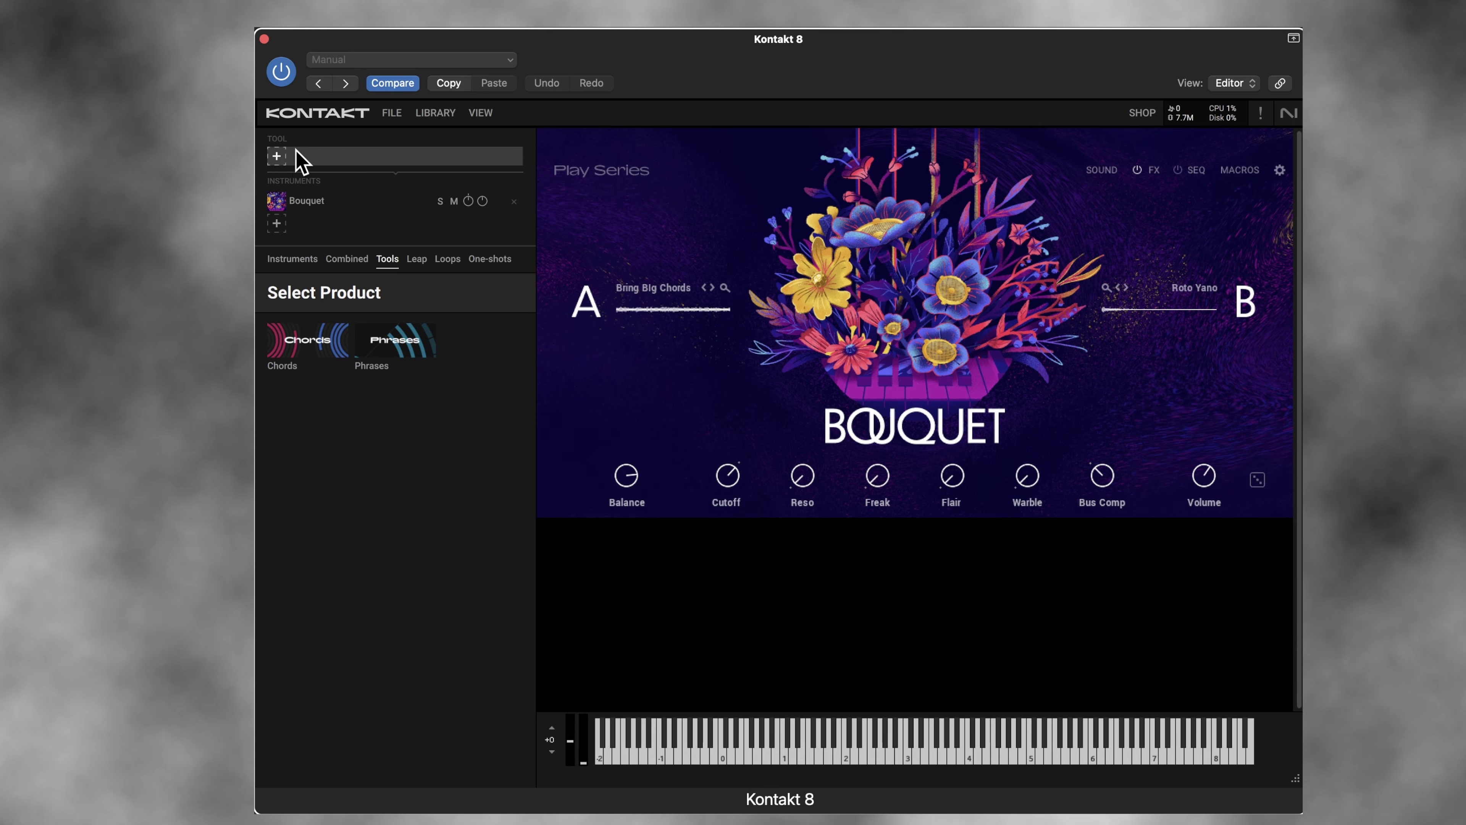
click(342, 202)
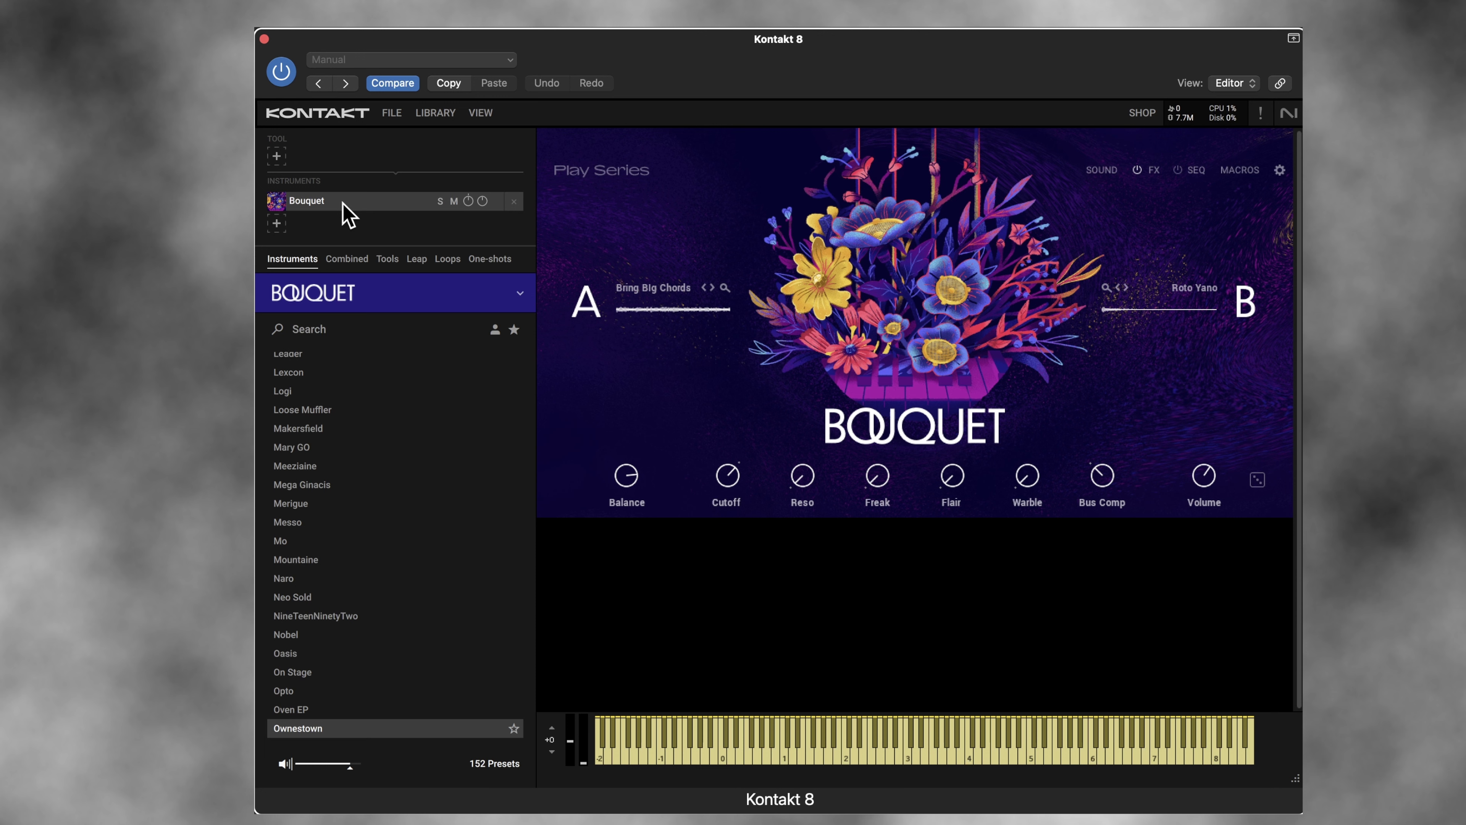
click(482, 113)
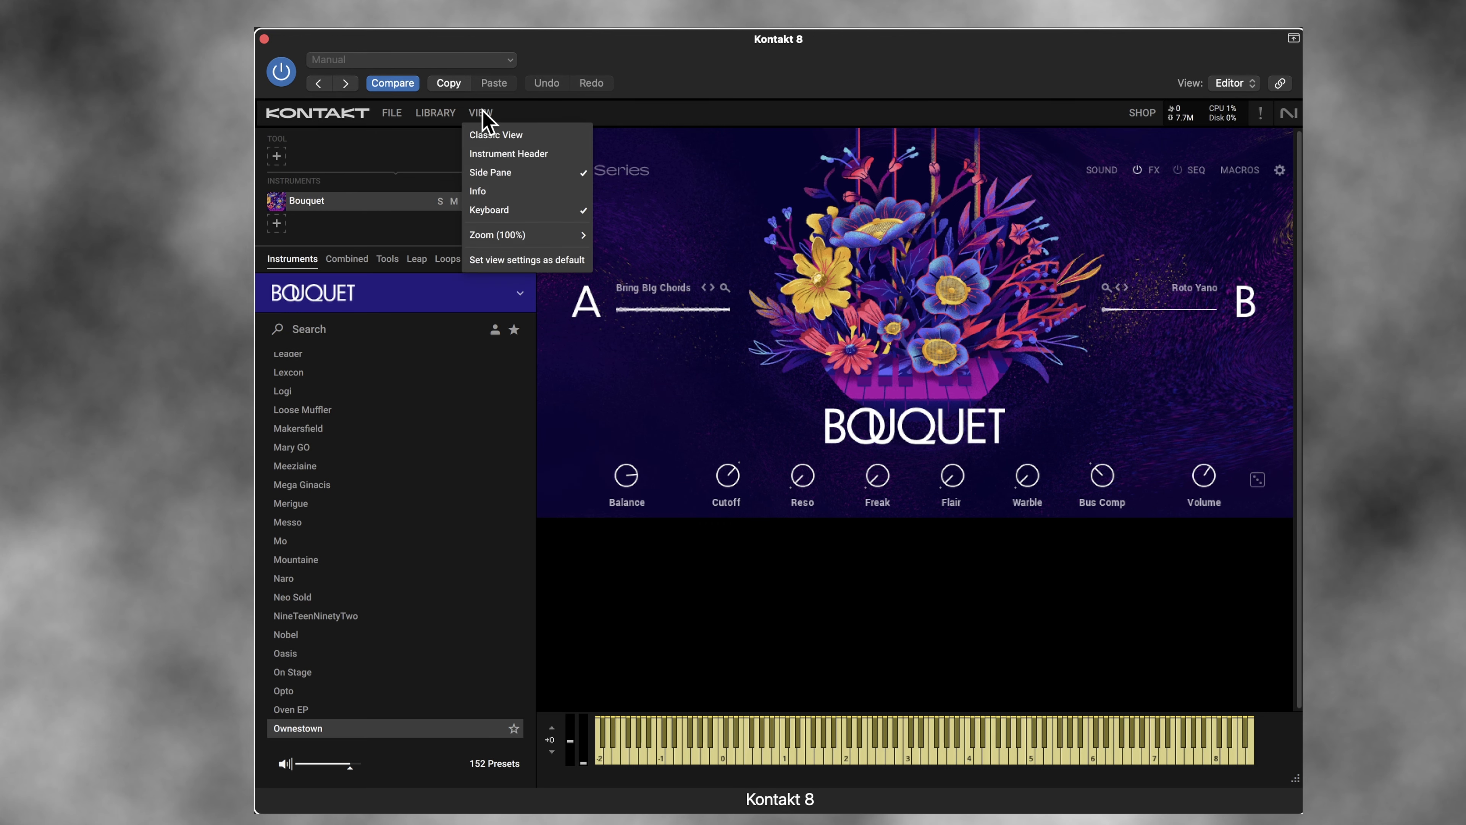
click(511, 136)
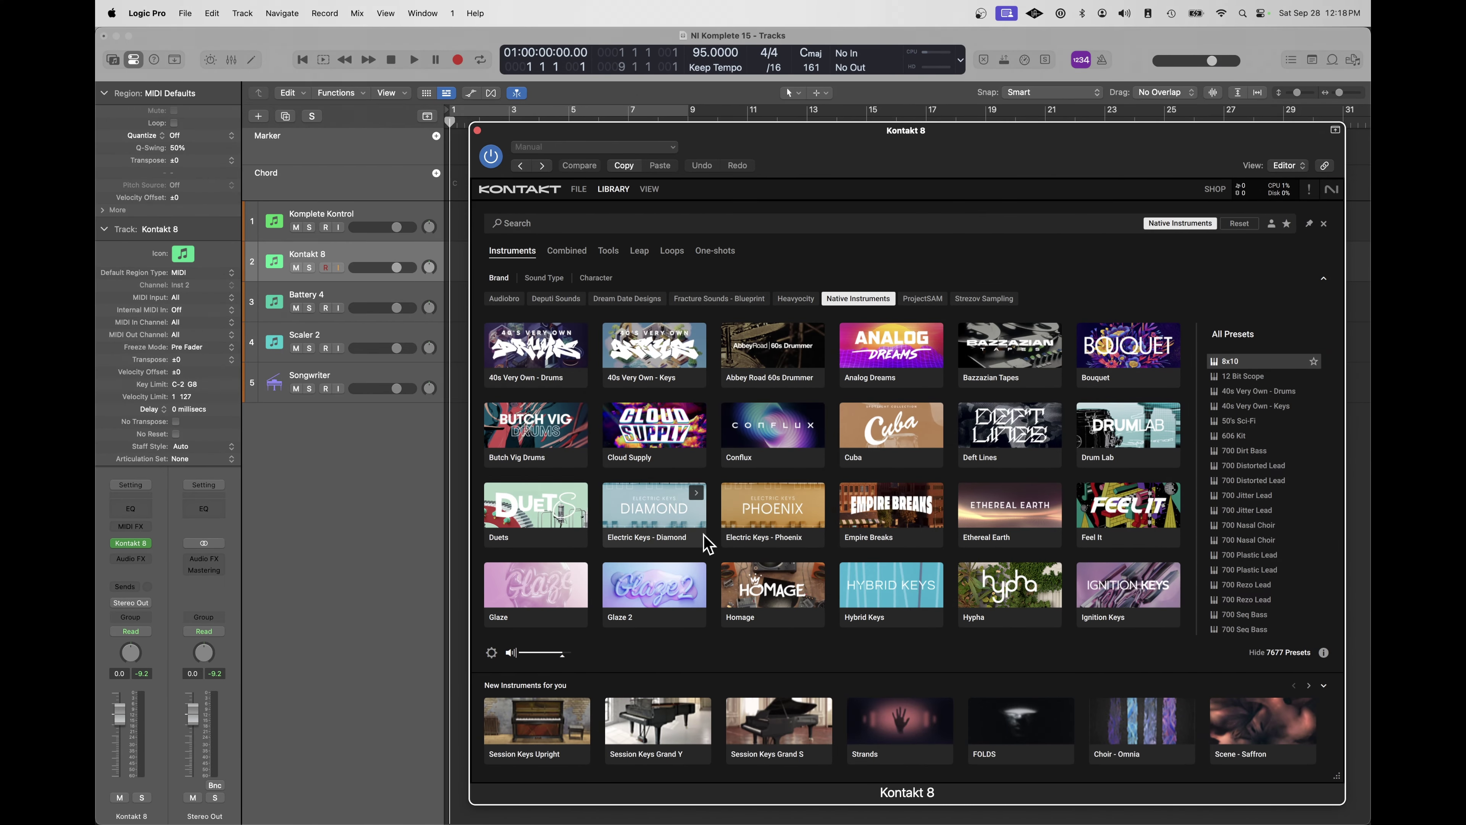
Load Electric Keys – Diamond and add the Chords tool's Airy preset in F#/Gb Minor
click(703, 538)
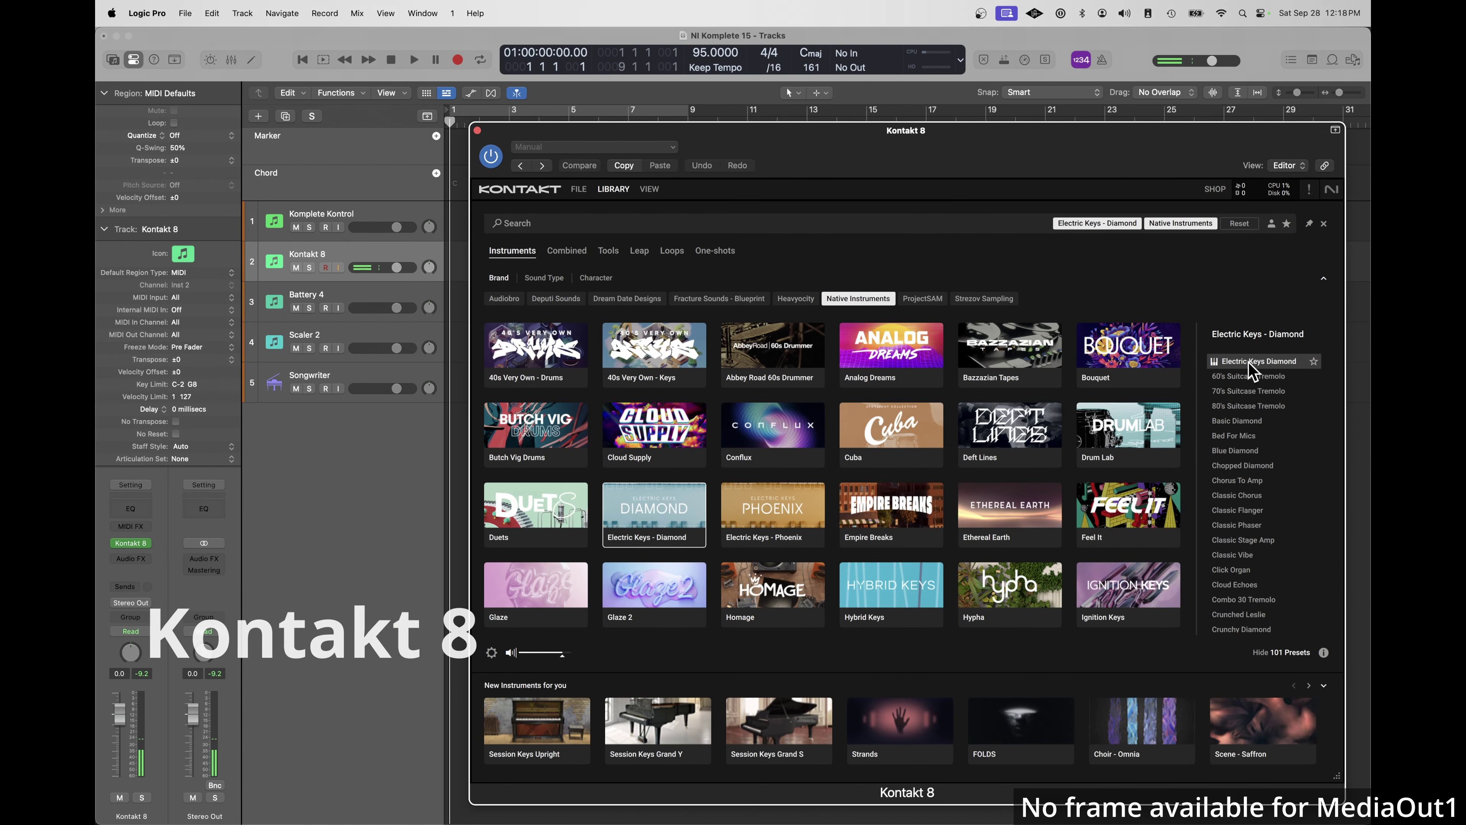
double_click(1251, 370)
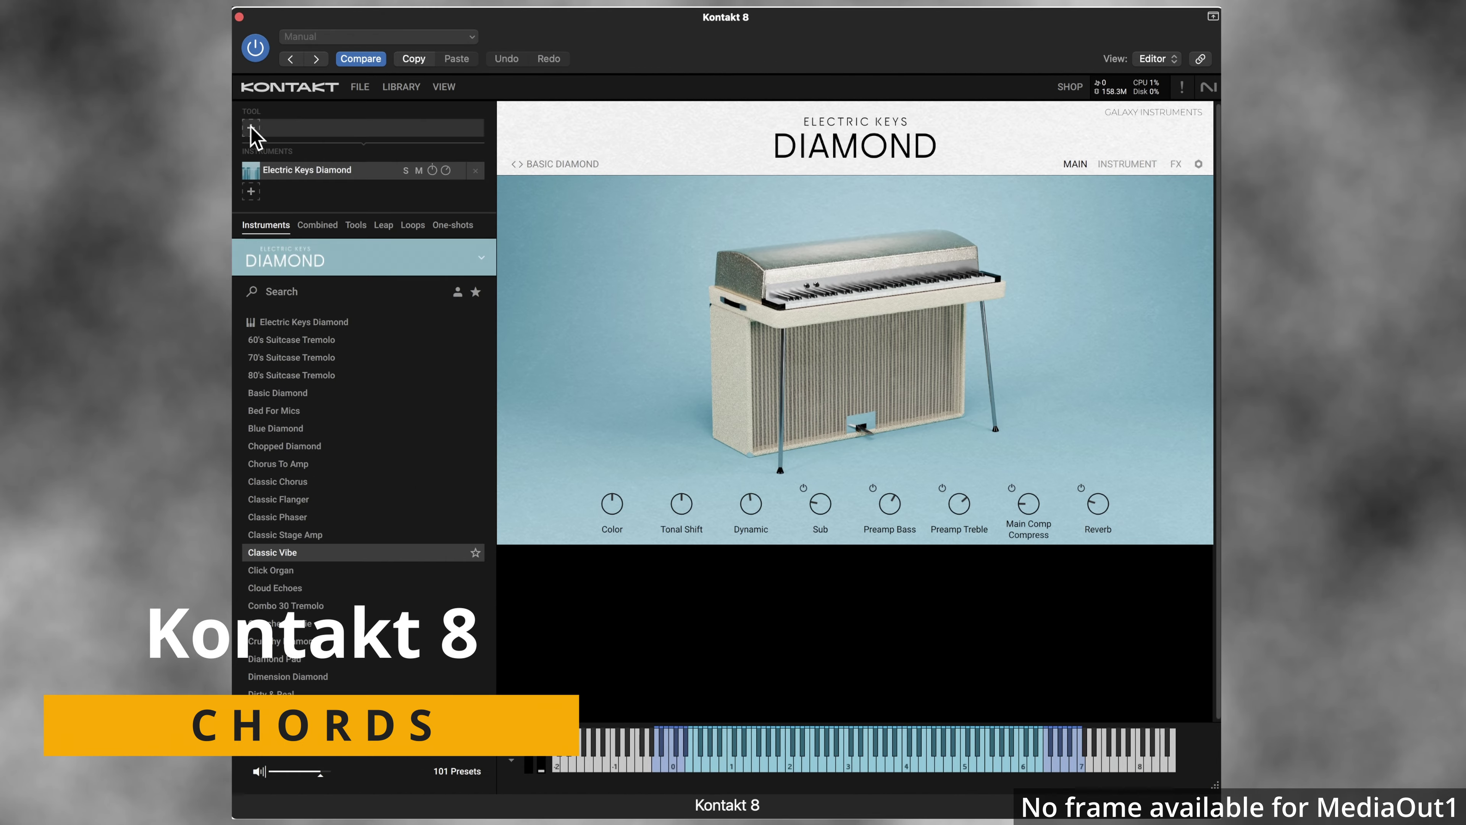
click(252, 128)
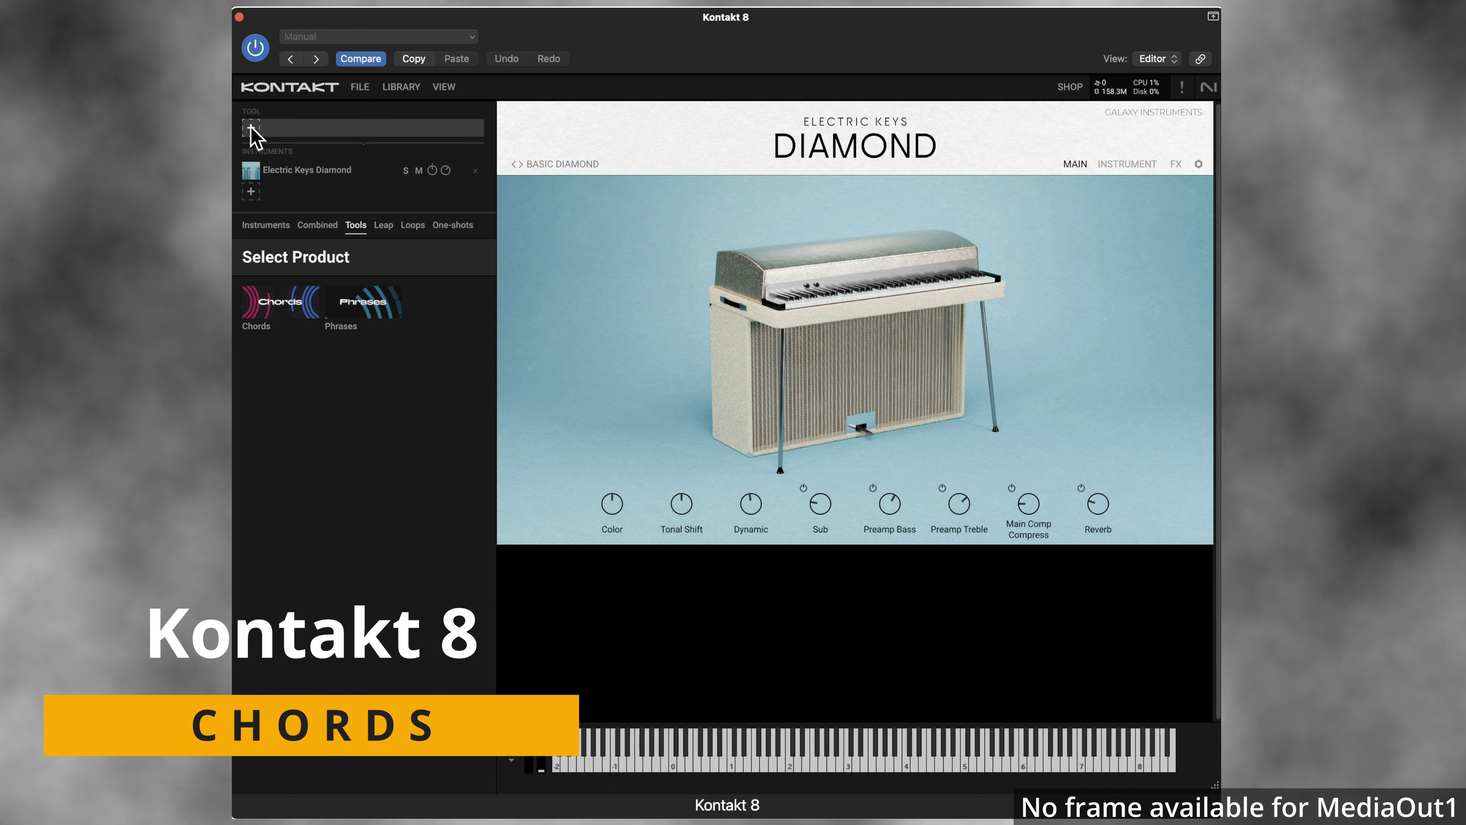
click(286, 306)
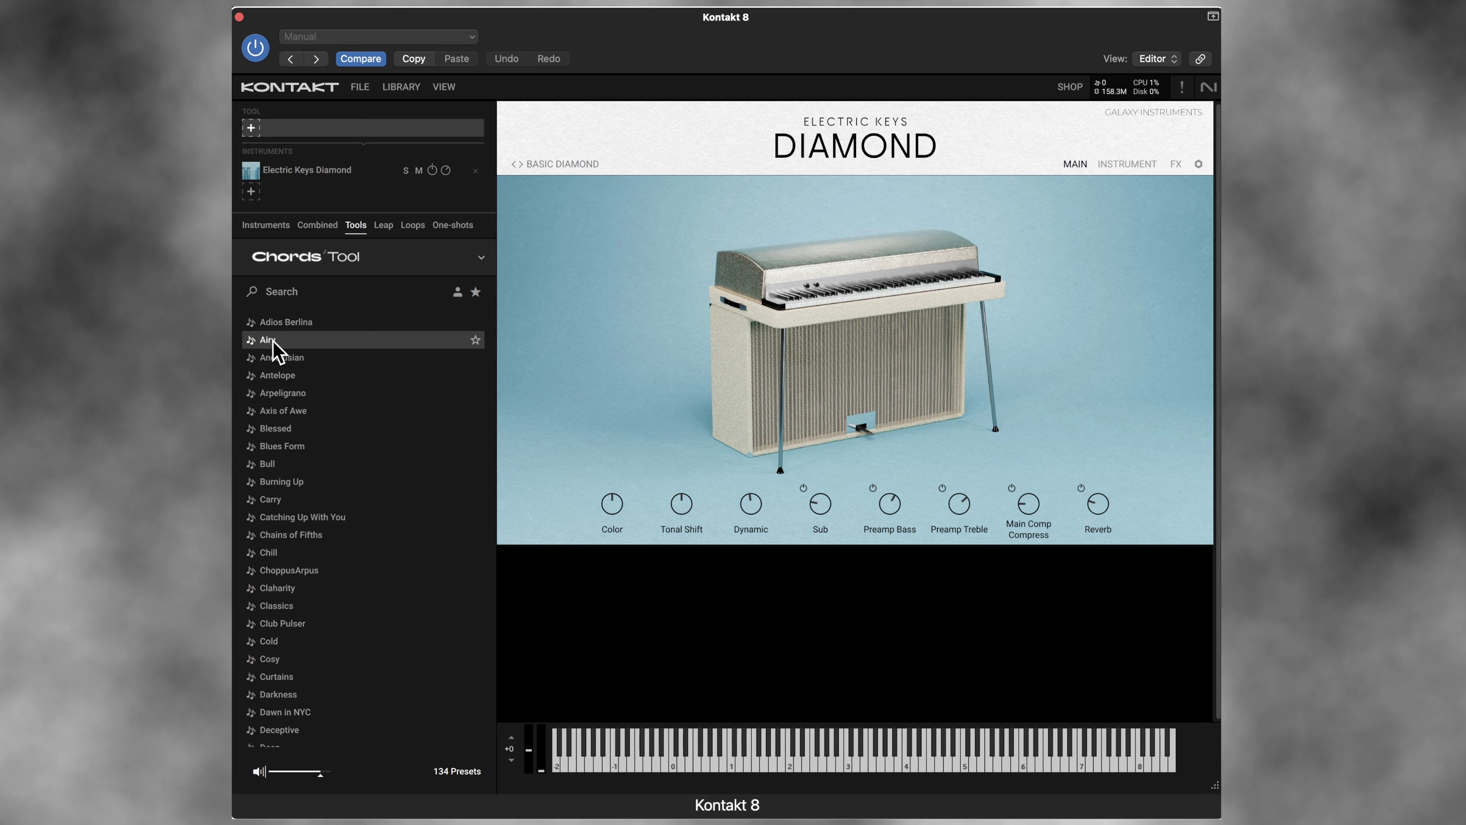
double_click(267, 339)
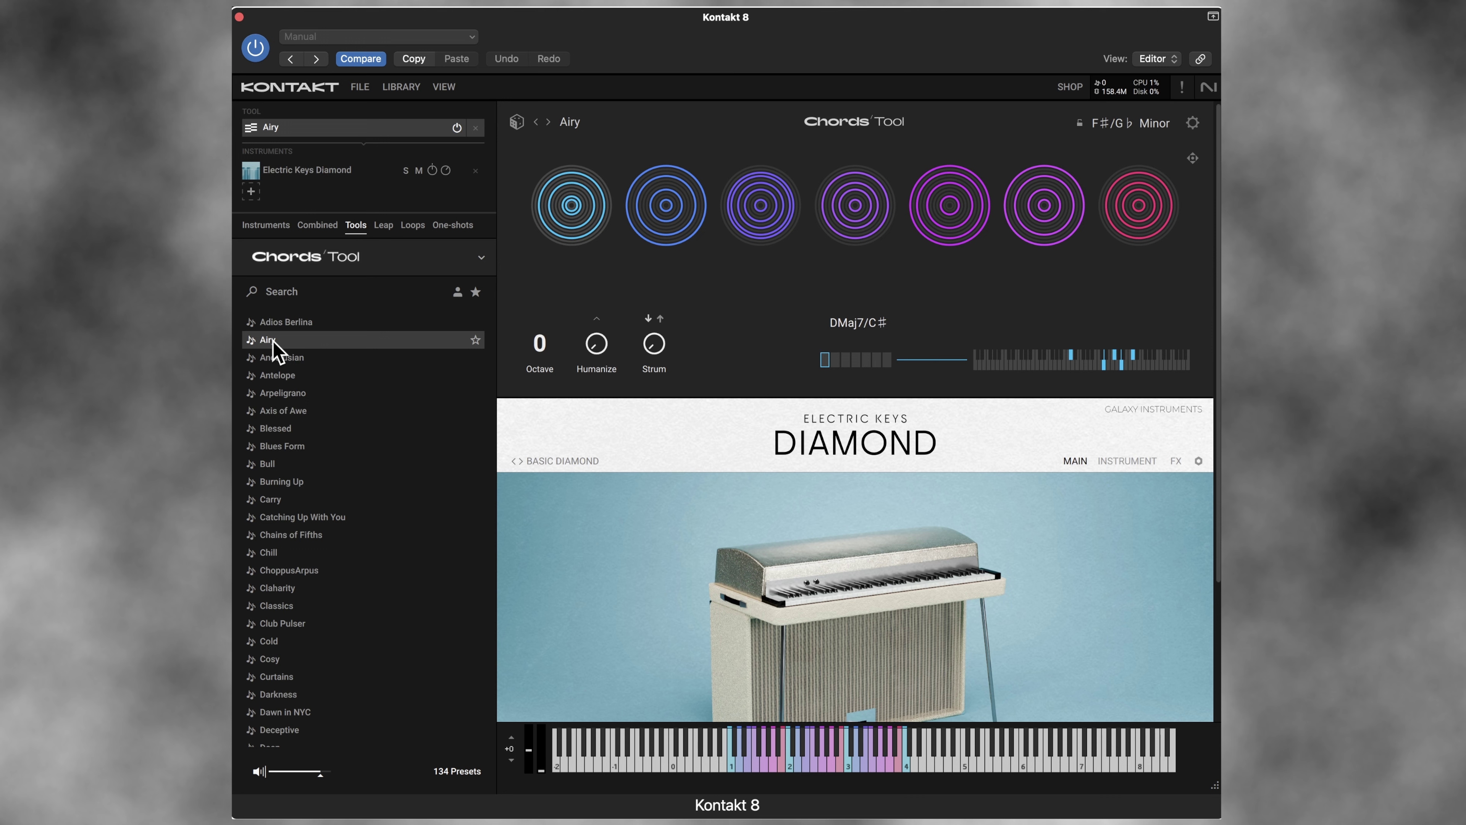
Inspect the chord pads and F#/Gb Minor key list, then open the Chords tool settings
mouse_move(935, 242)
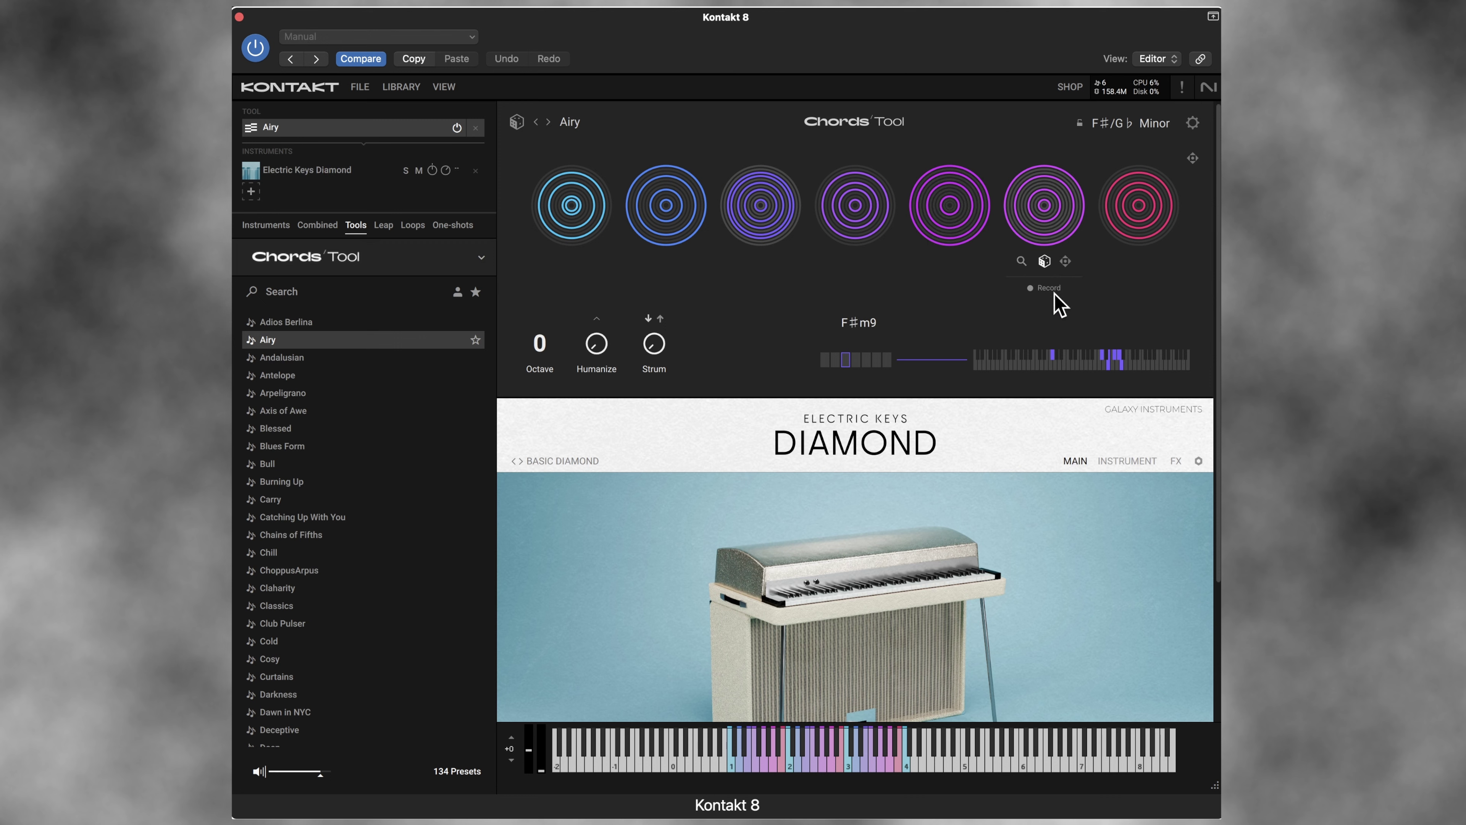
mouse_move(1145, 370)
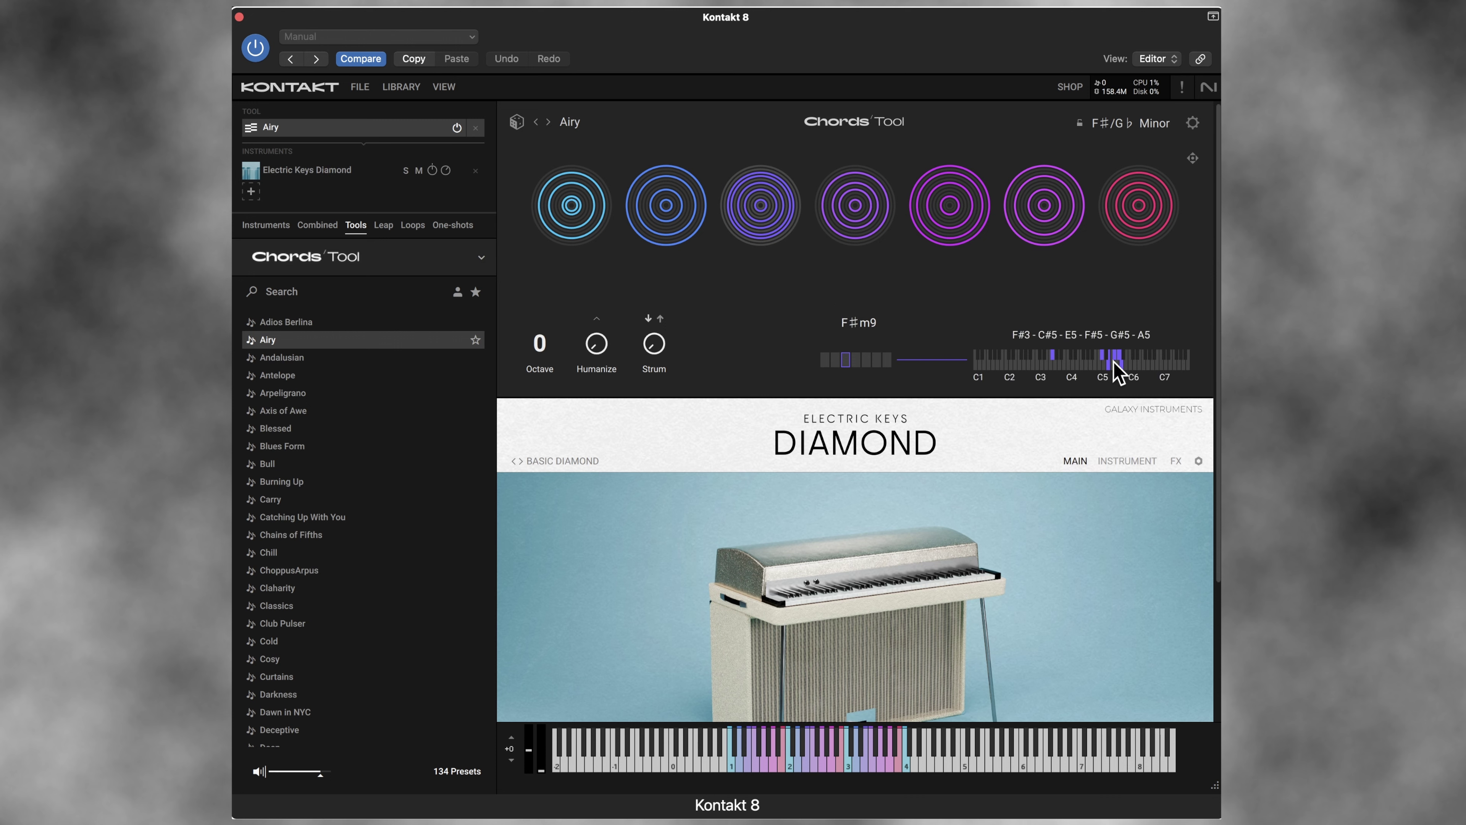
click(1155, 124)
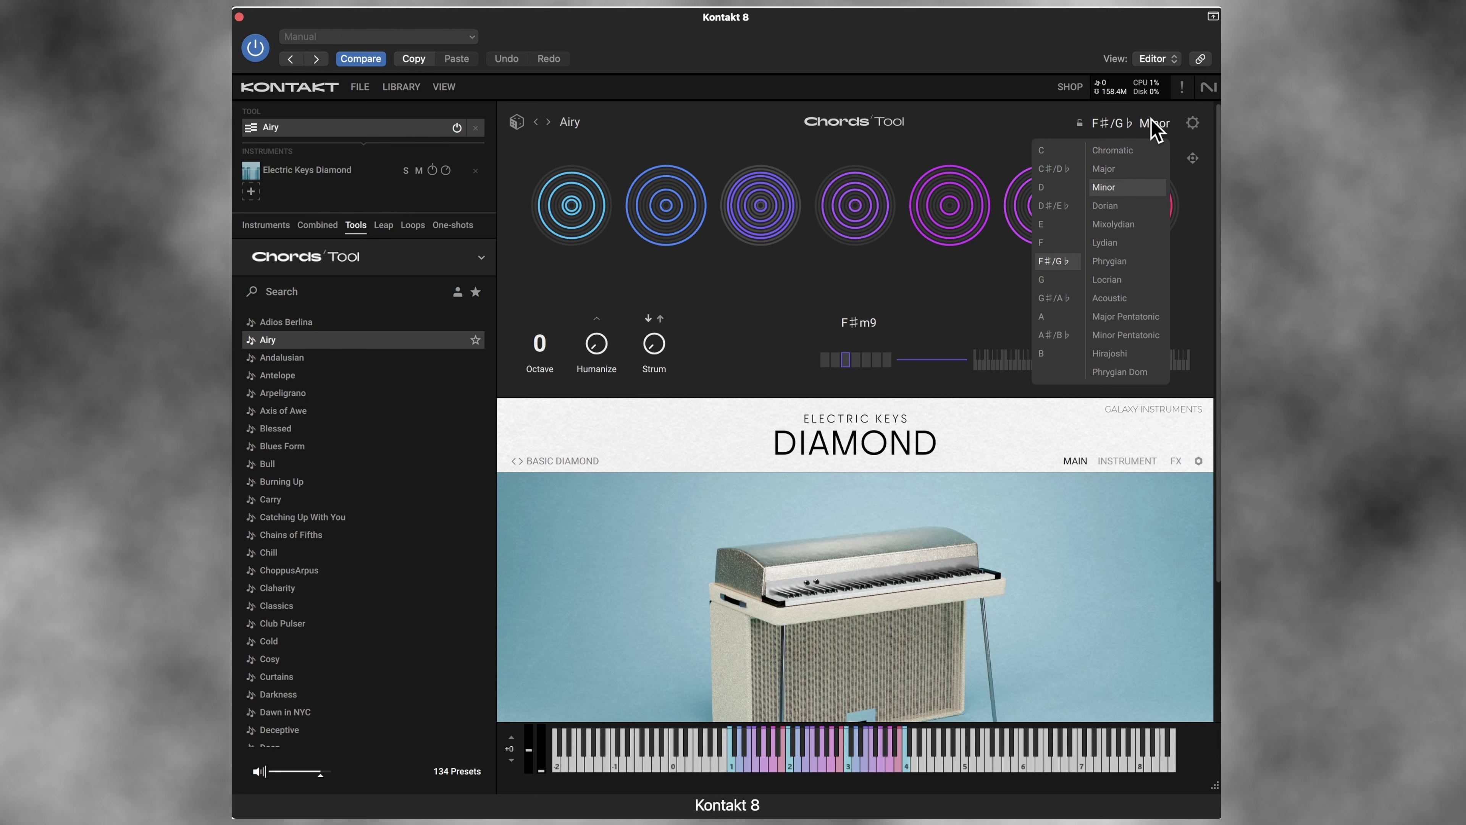
click(1193, 122)
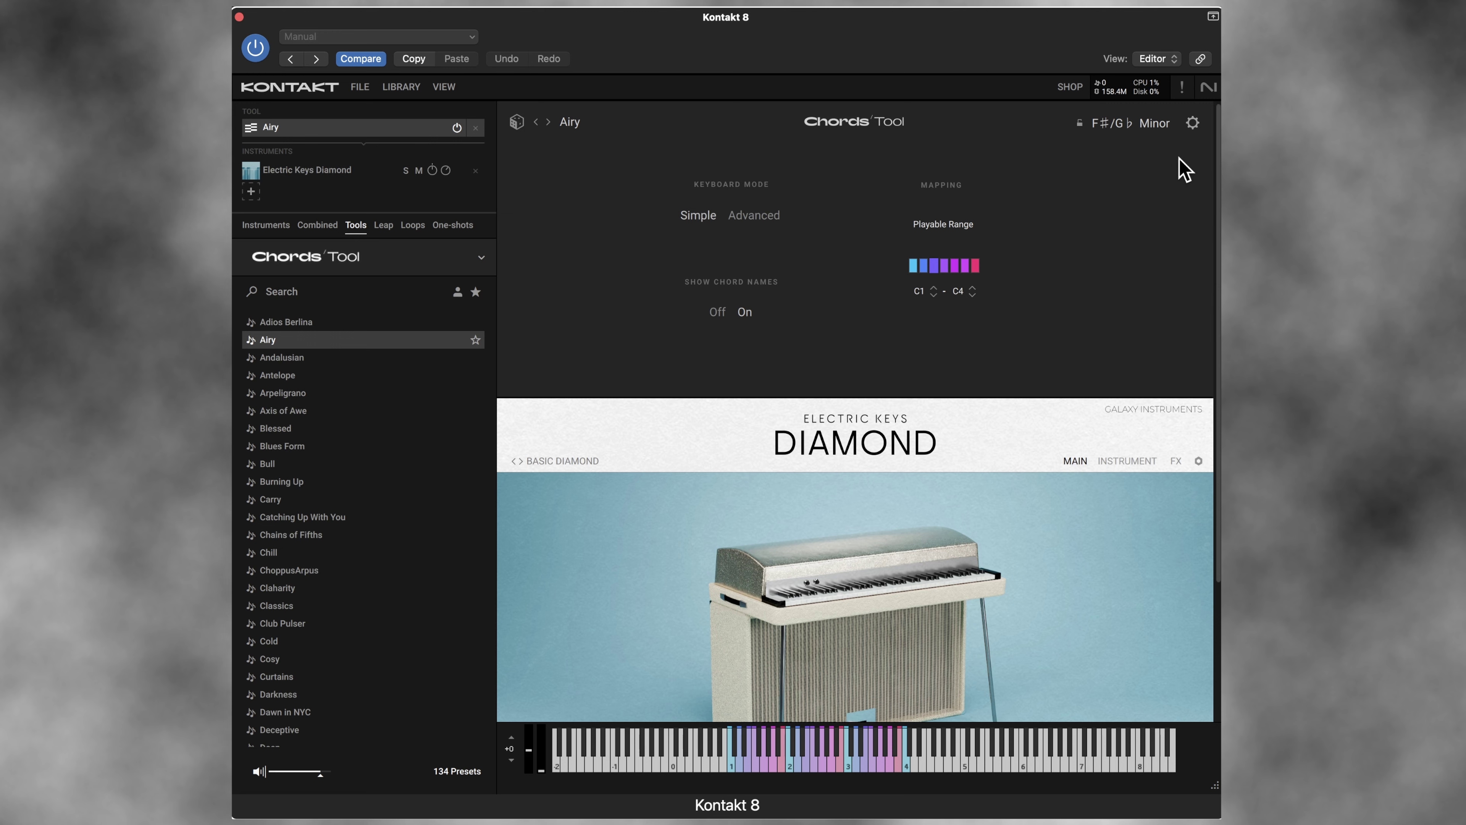
Randomize pad 1's chord several times, then assign it the Cosy chord Dm9
click(1192, 123)
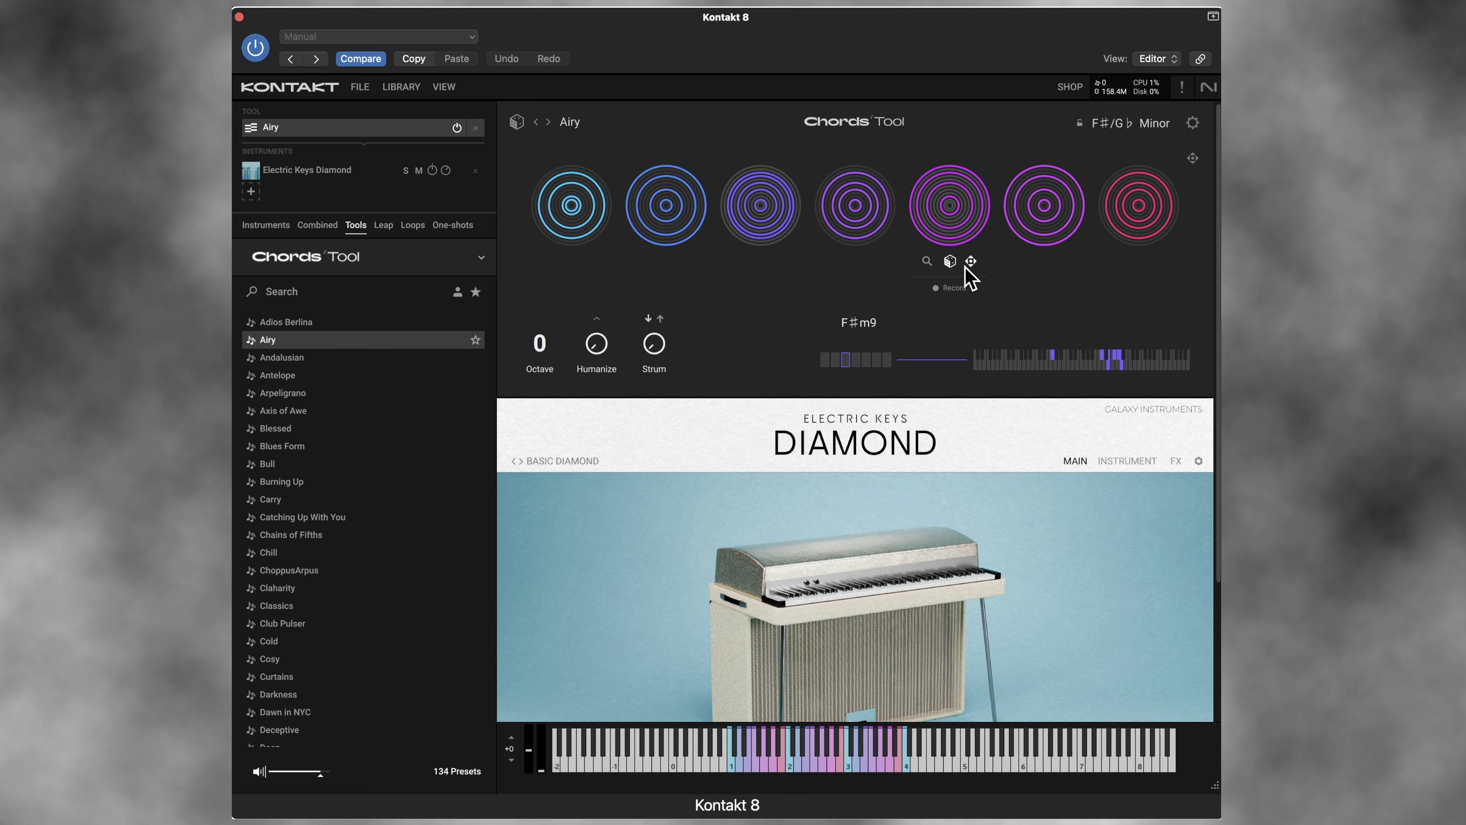
click(571, 261)
click(571, 262)
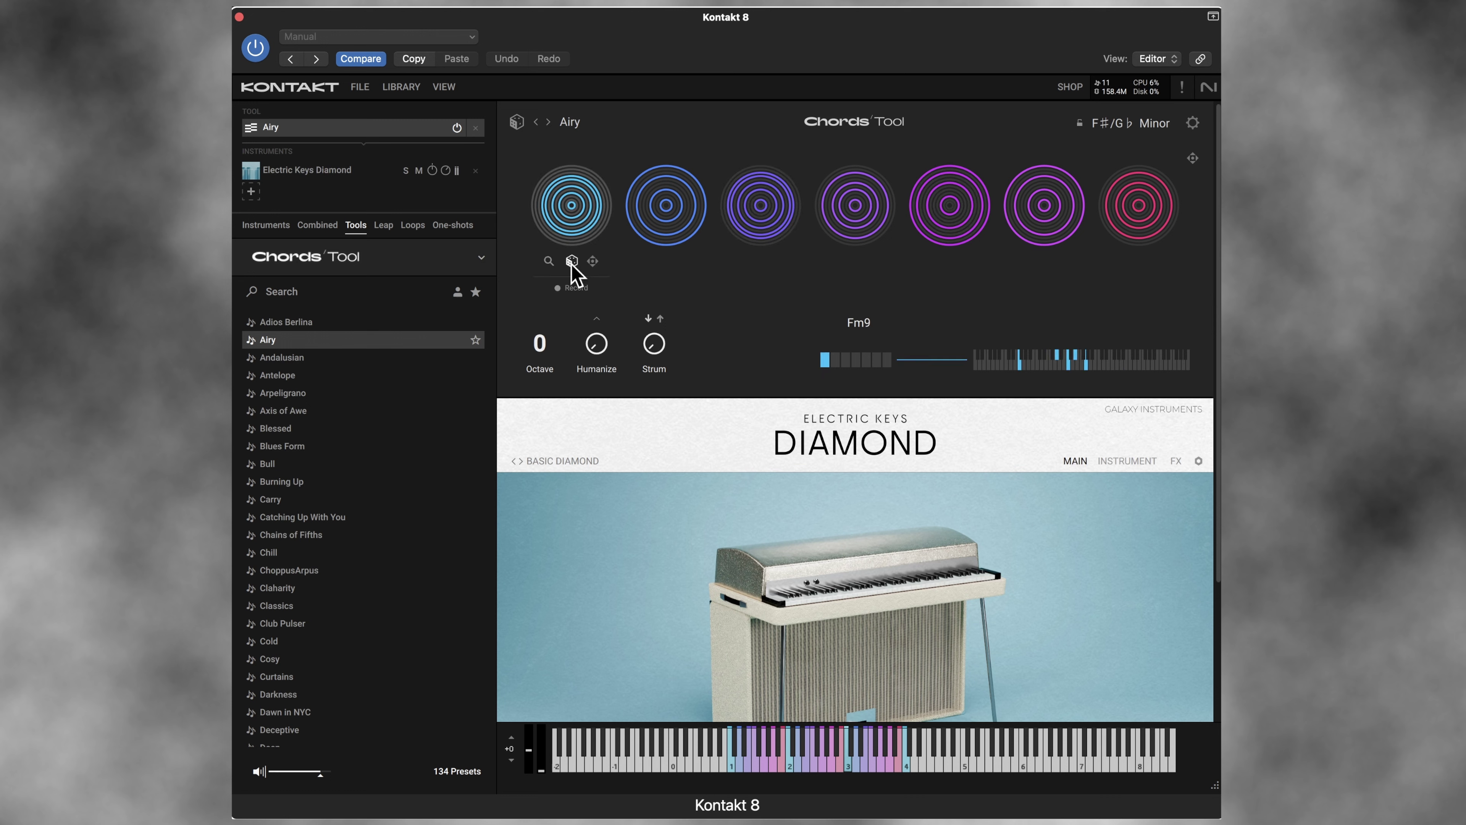
click(573, 263)
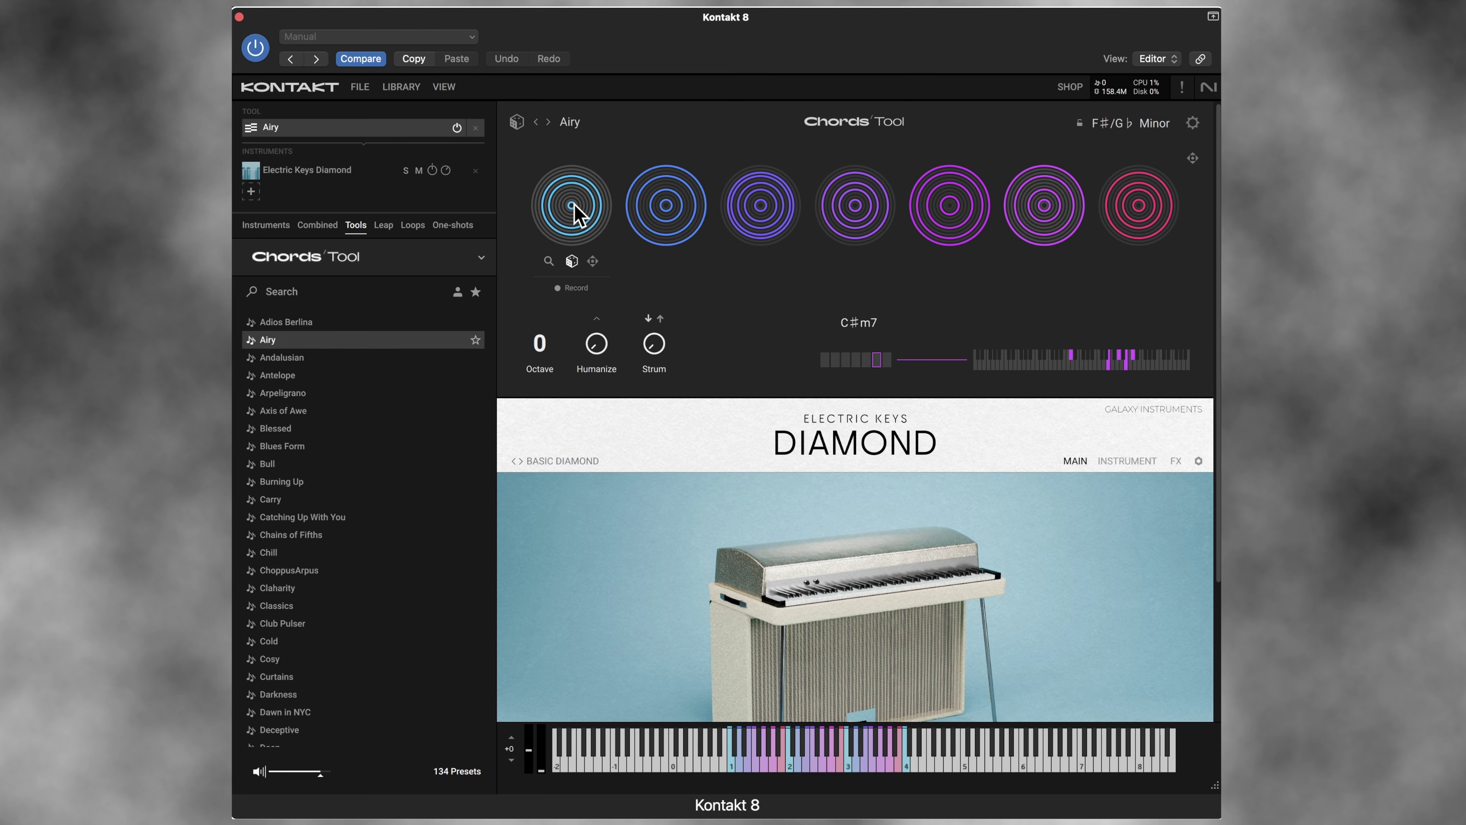
click(548, 262)
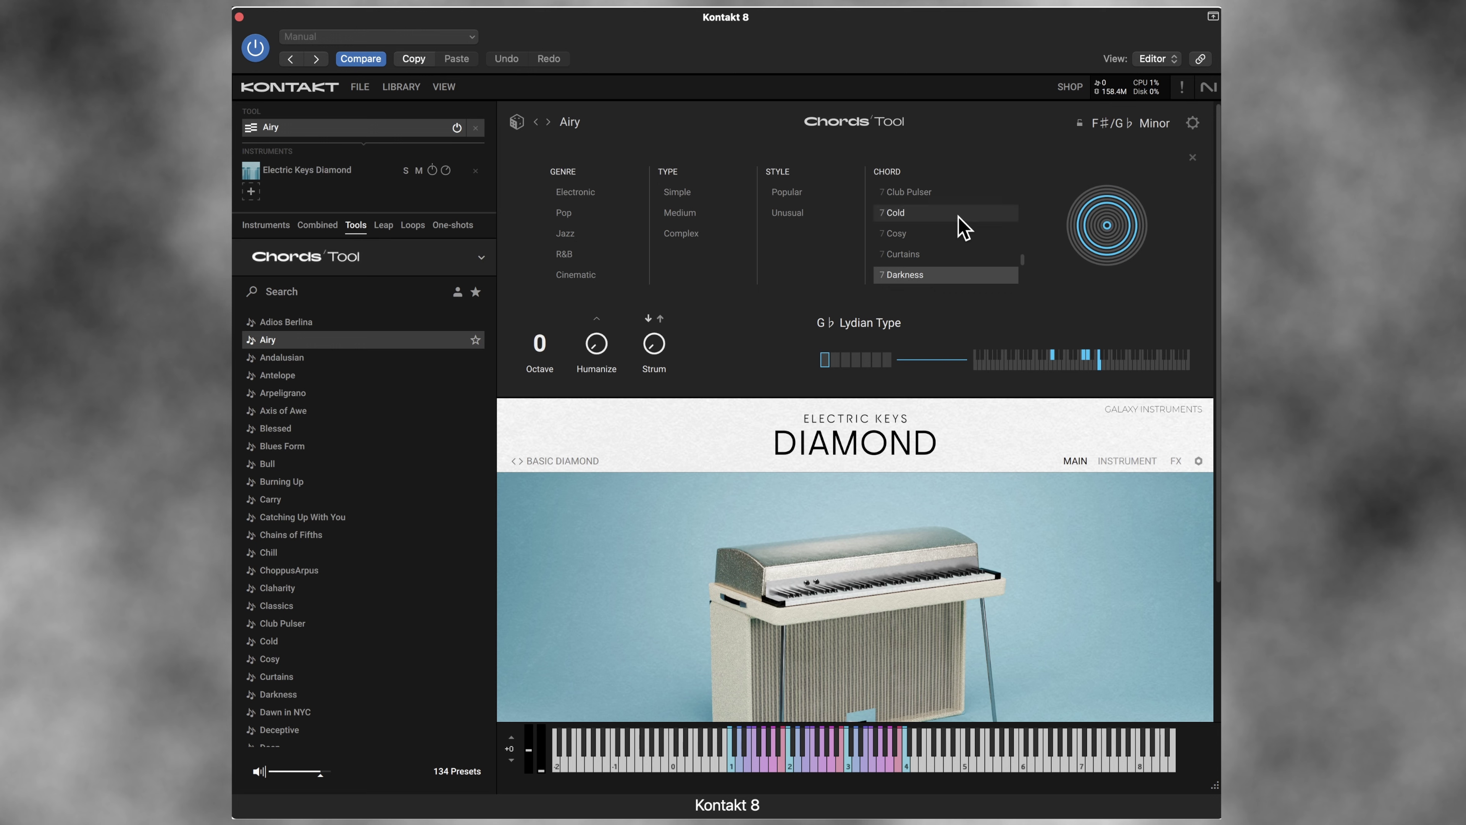
click(907, 233)
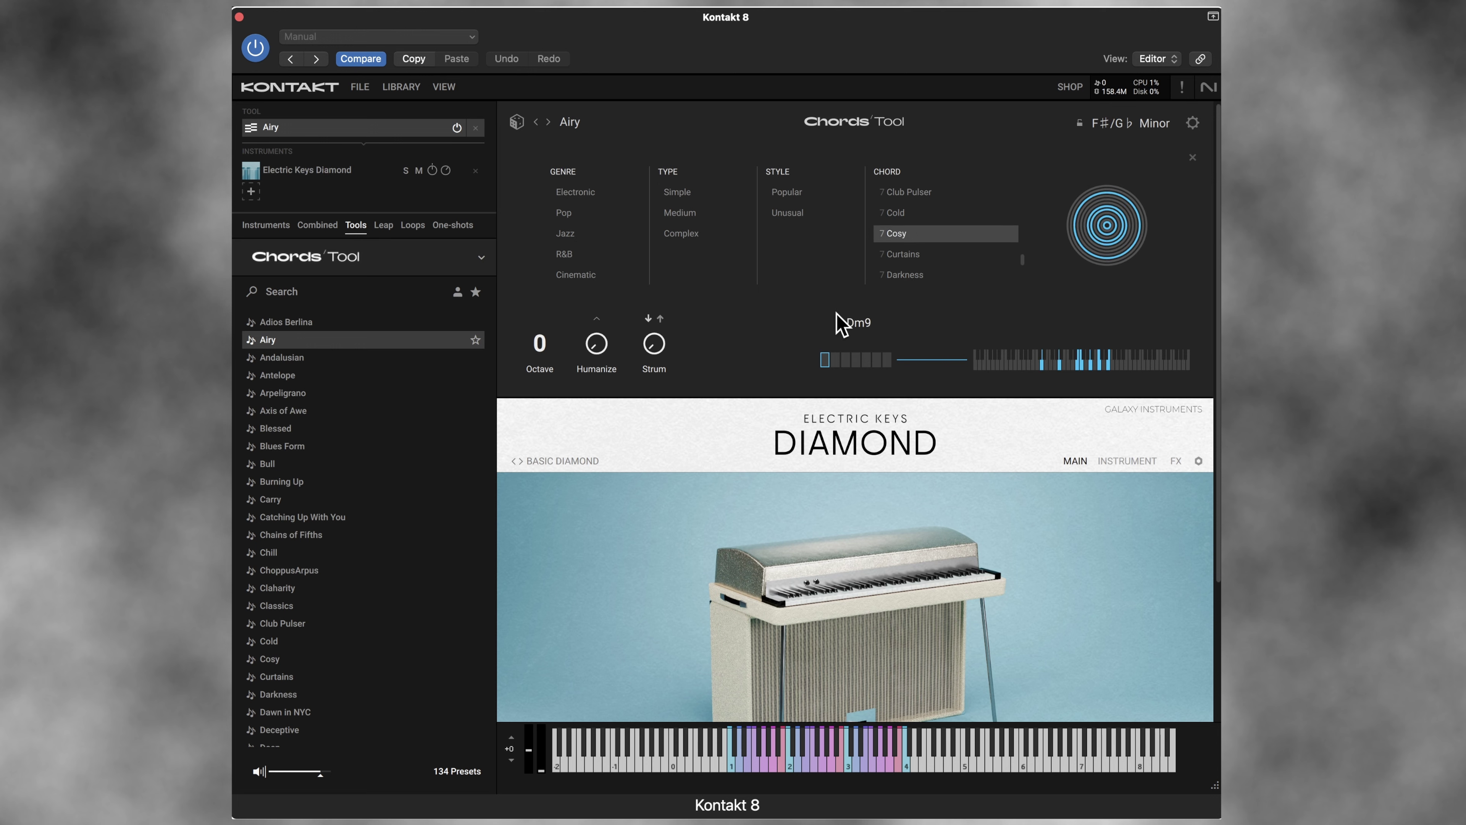
click(861, 341)
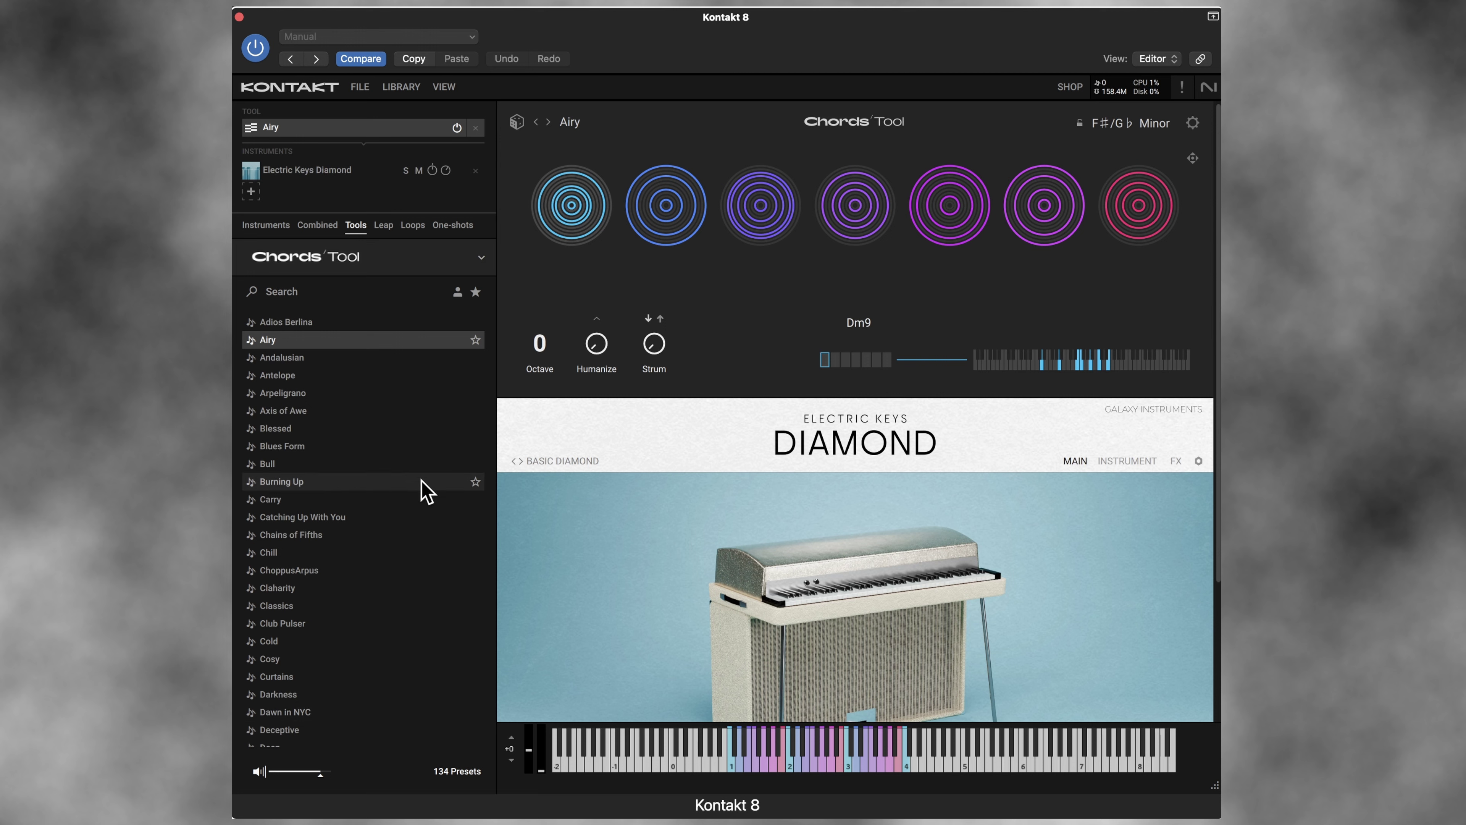
mouse_move(661, 292)
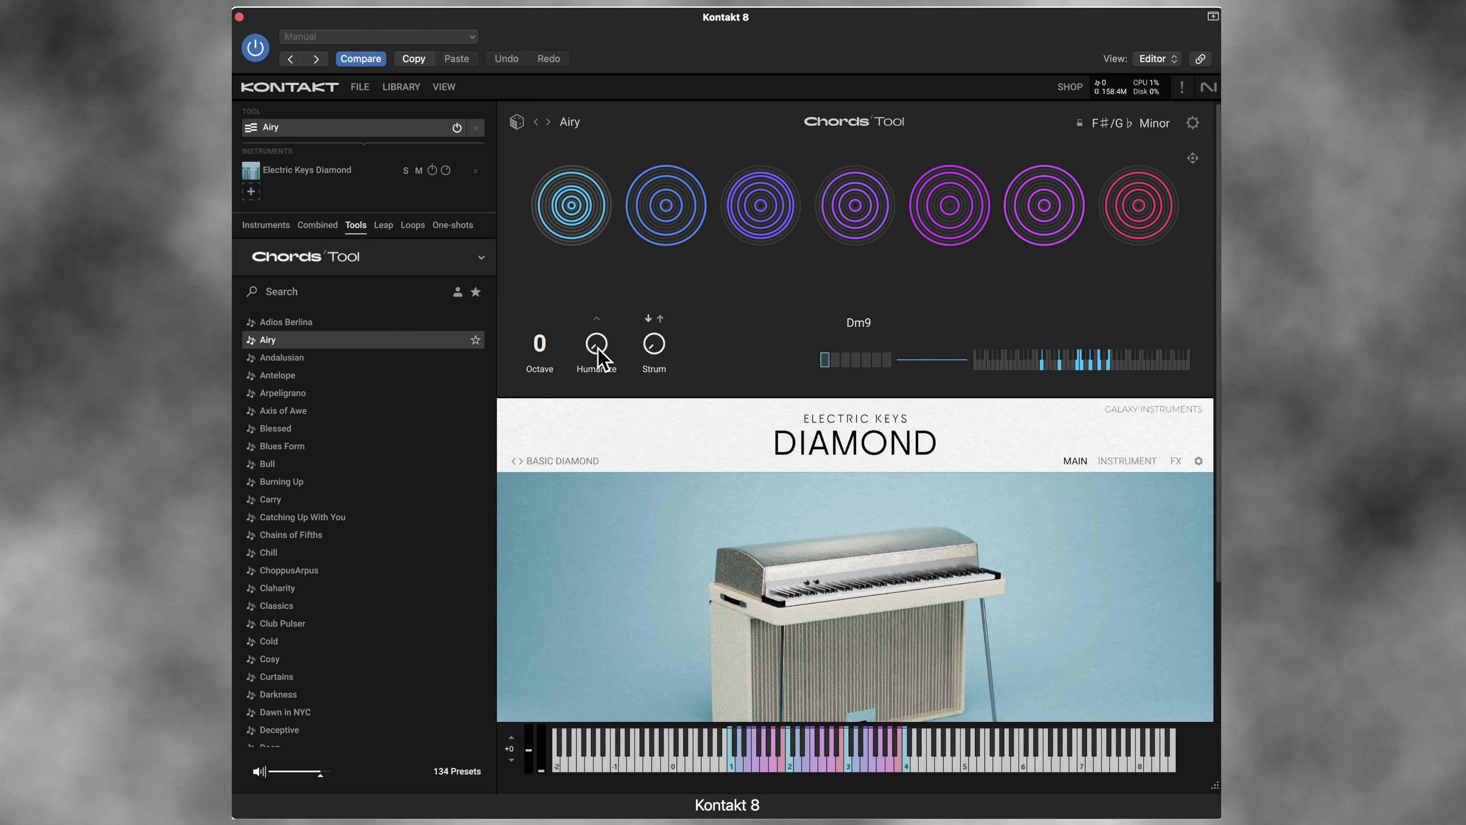
Set Strum to 58 then 15 and raise Humanize on the D Minor Minor 2 chords
drag(654, 346, 663, 324)
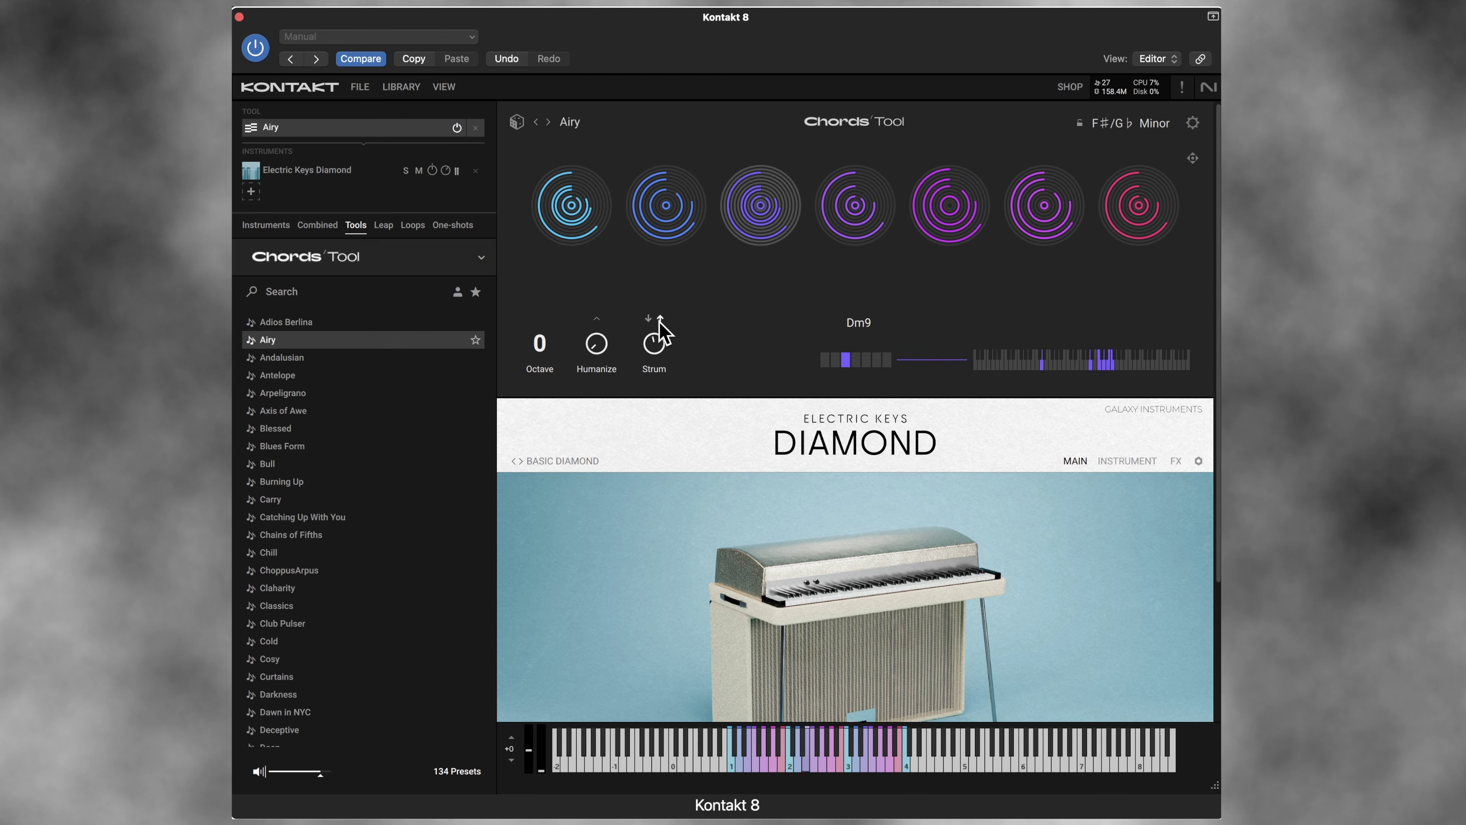
drag(660, 322, 656, 330)
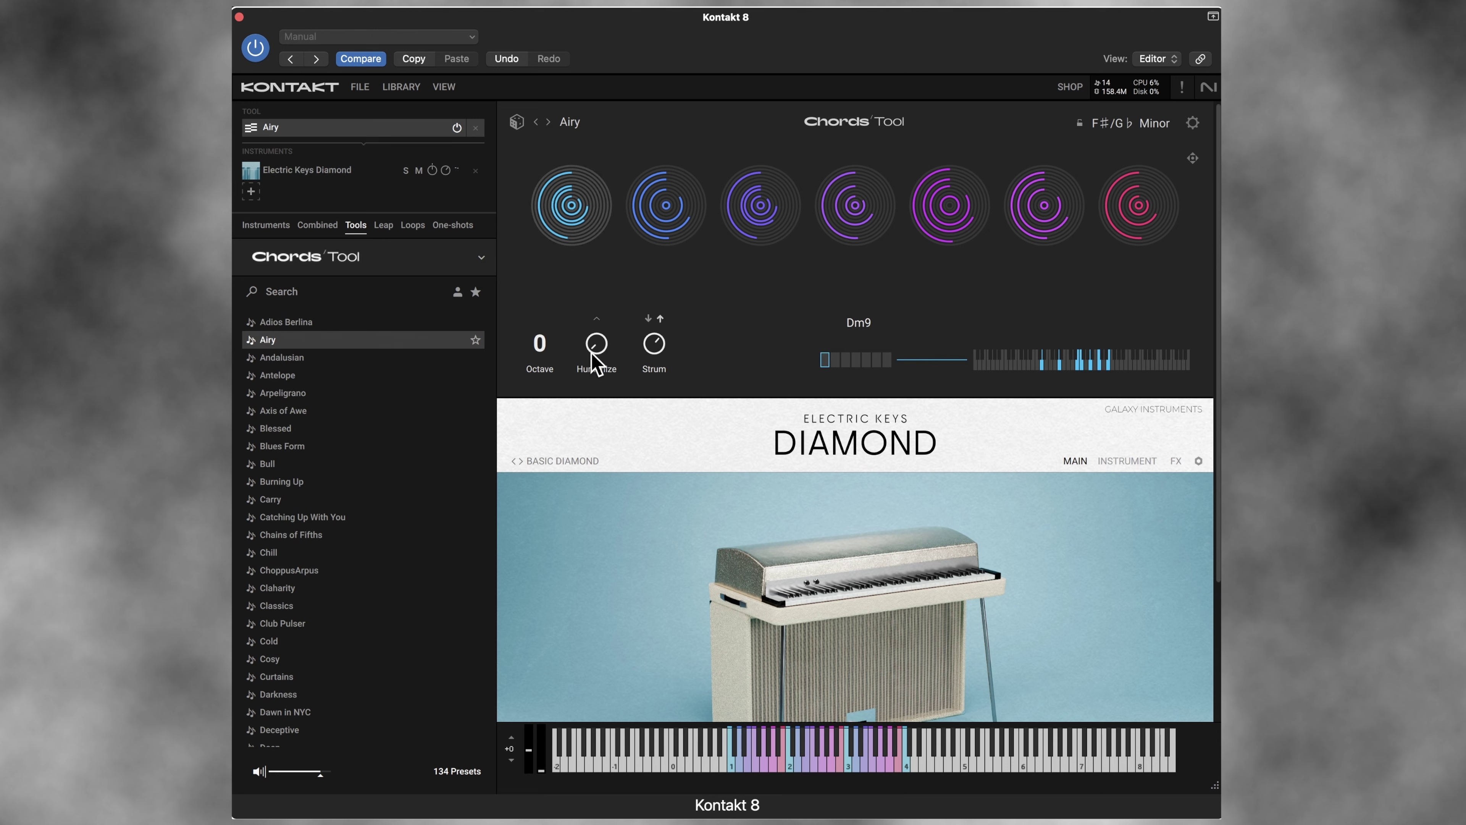
drag(597, 345, 598, 315)
drag(660, 340, 667, 386)
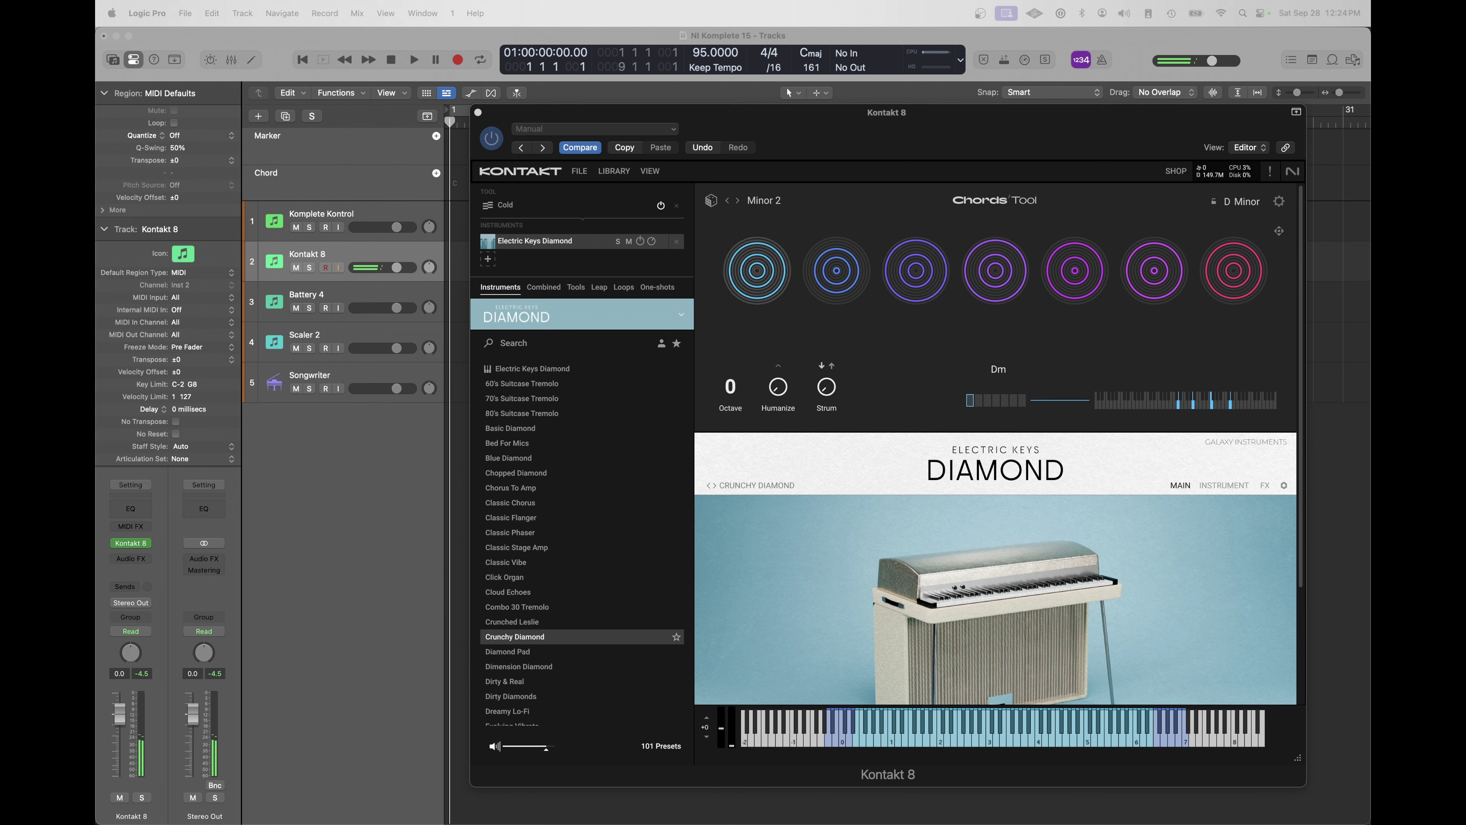
Drag the pad chords from the Chords tool onto Logic's Songwriter track
drag(826, 112, 887, 127)
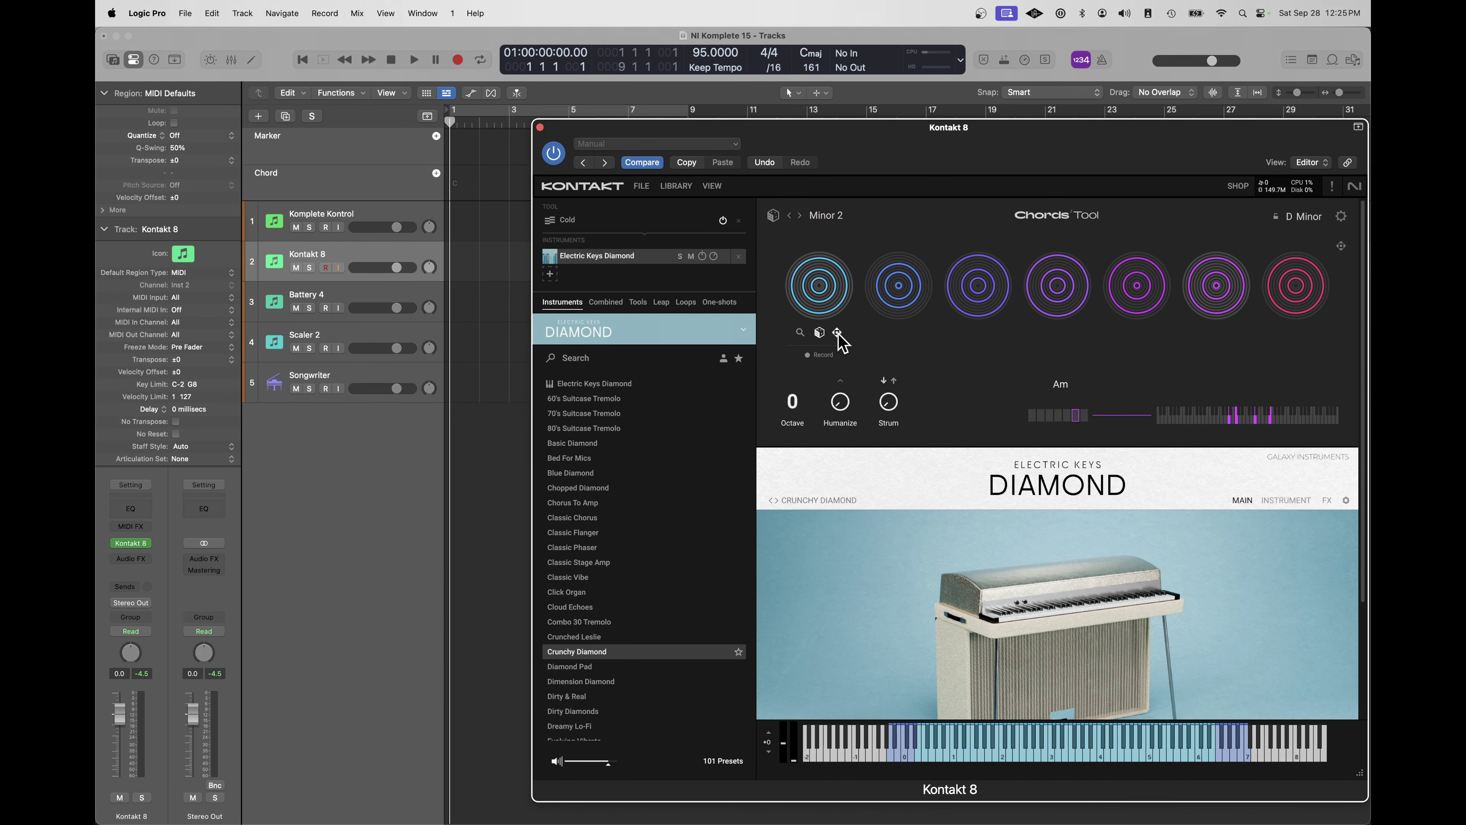
drag(838, 334, 461, 396)
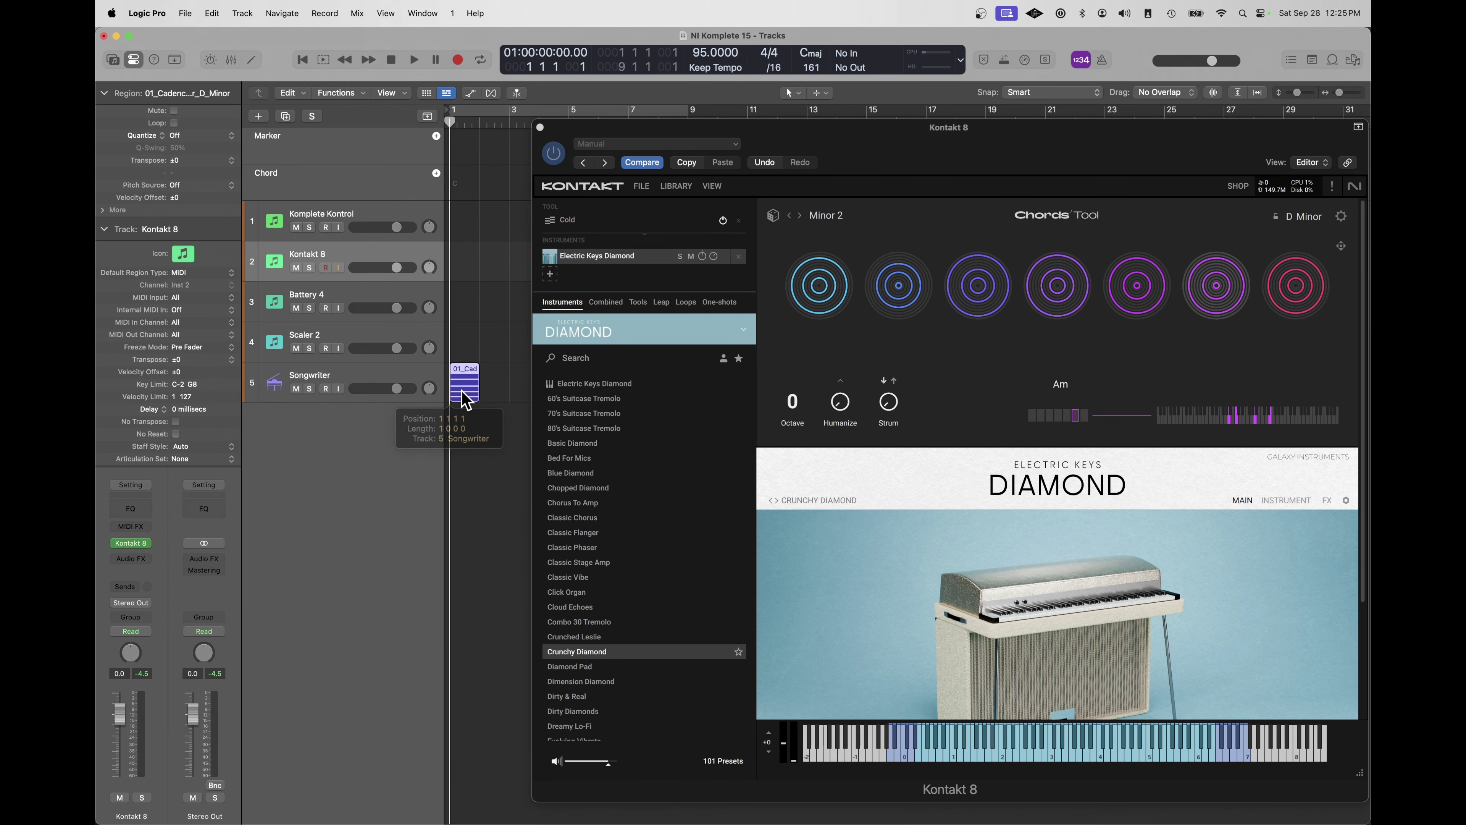
mouse_move(975, 330)
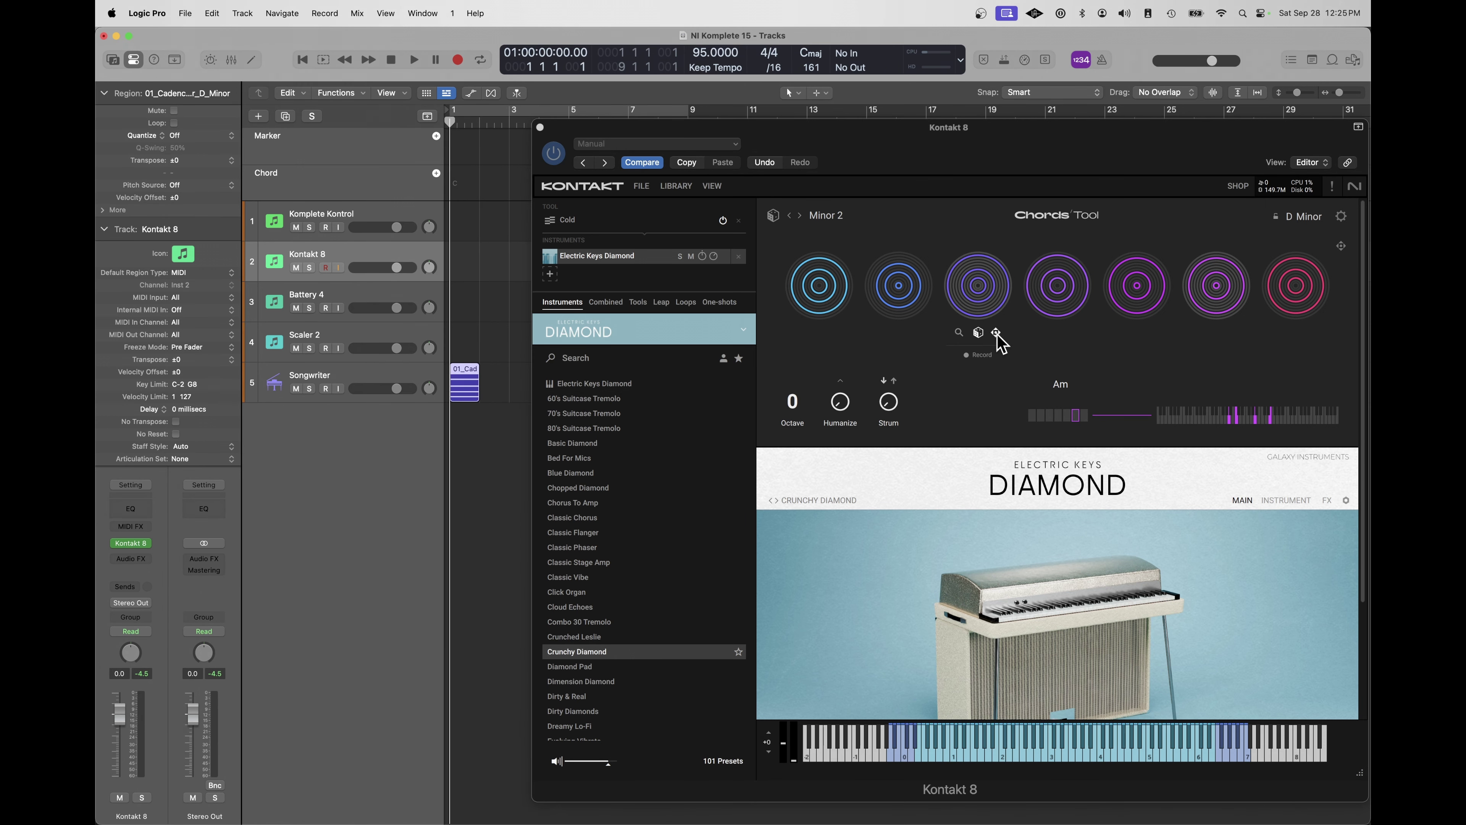
drag(996, 332, 494, 395)
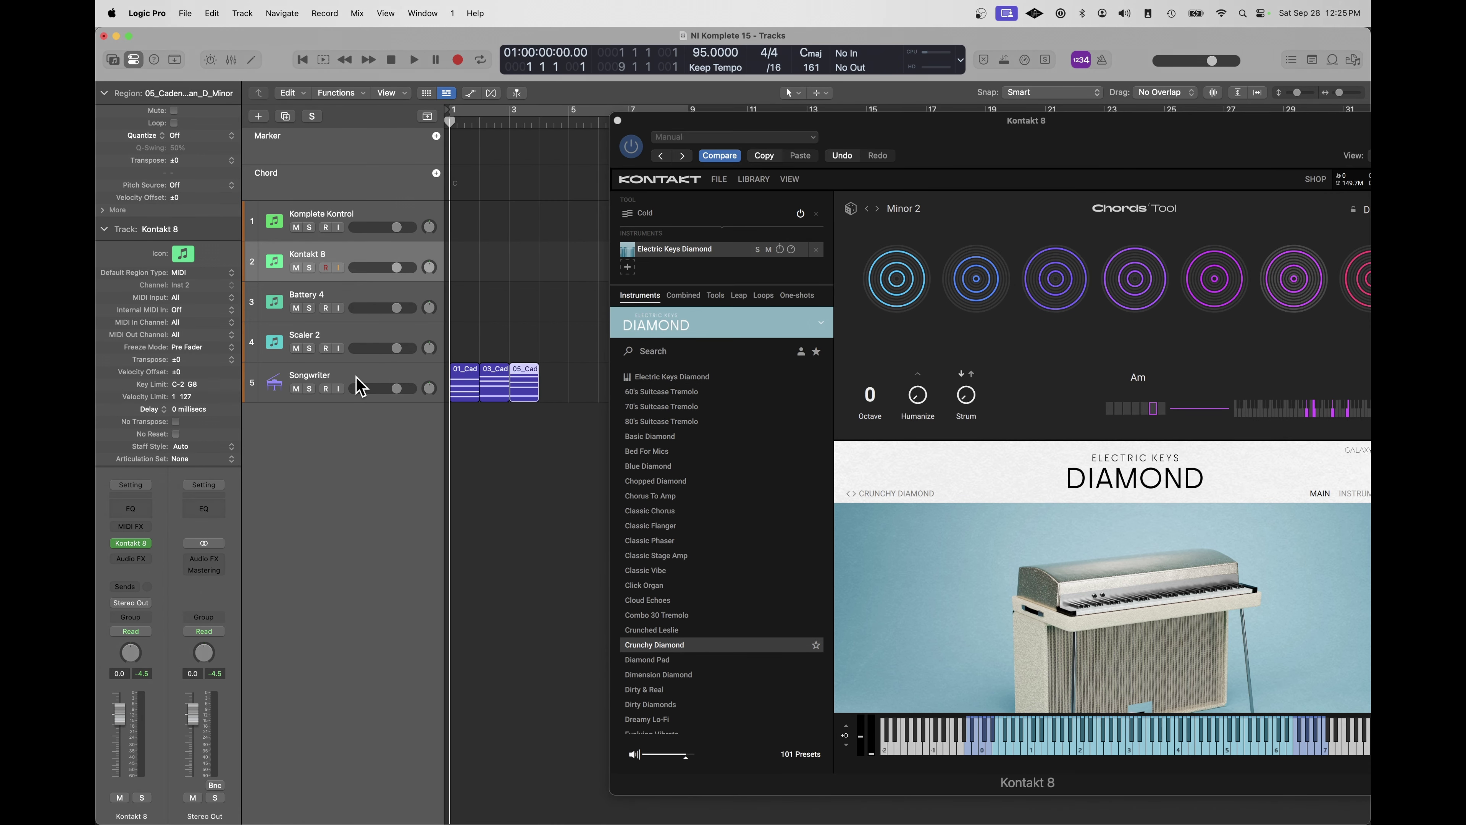
click(361, 385)
Play back the chord regions and join them into 01_Cadence Minor 2_D_Minor
click(413, 60)
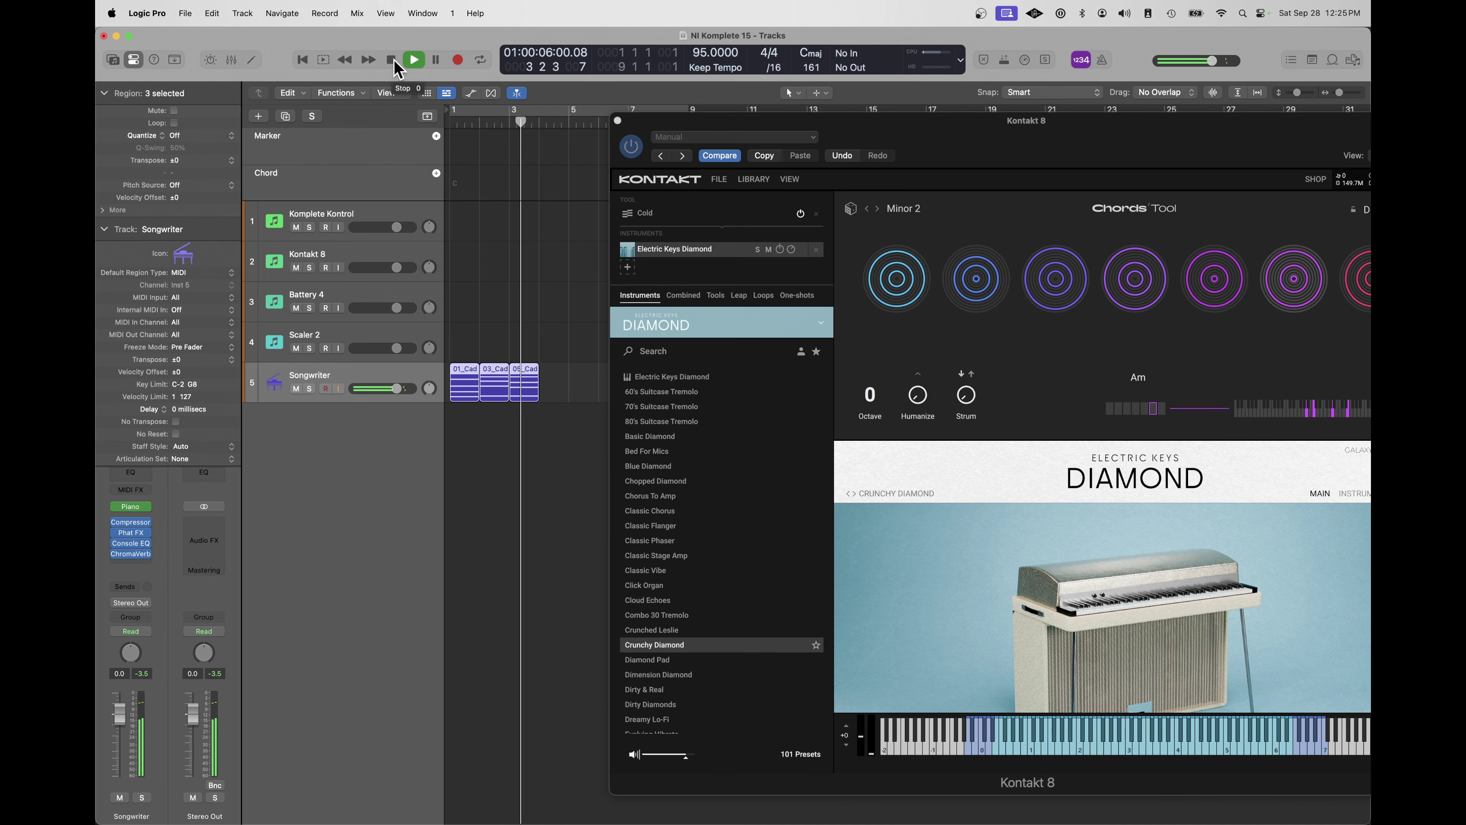
click(394, 58)
key(super+j)
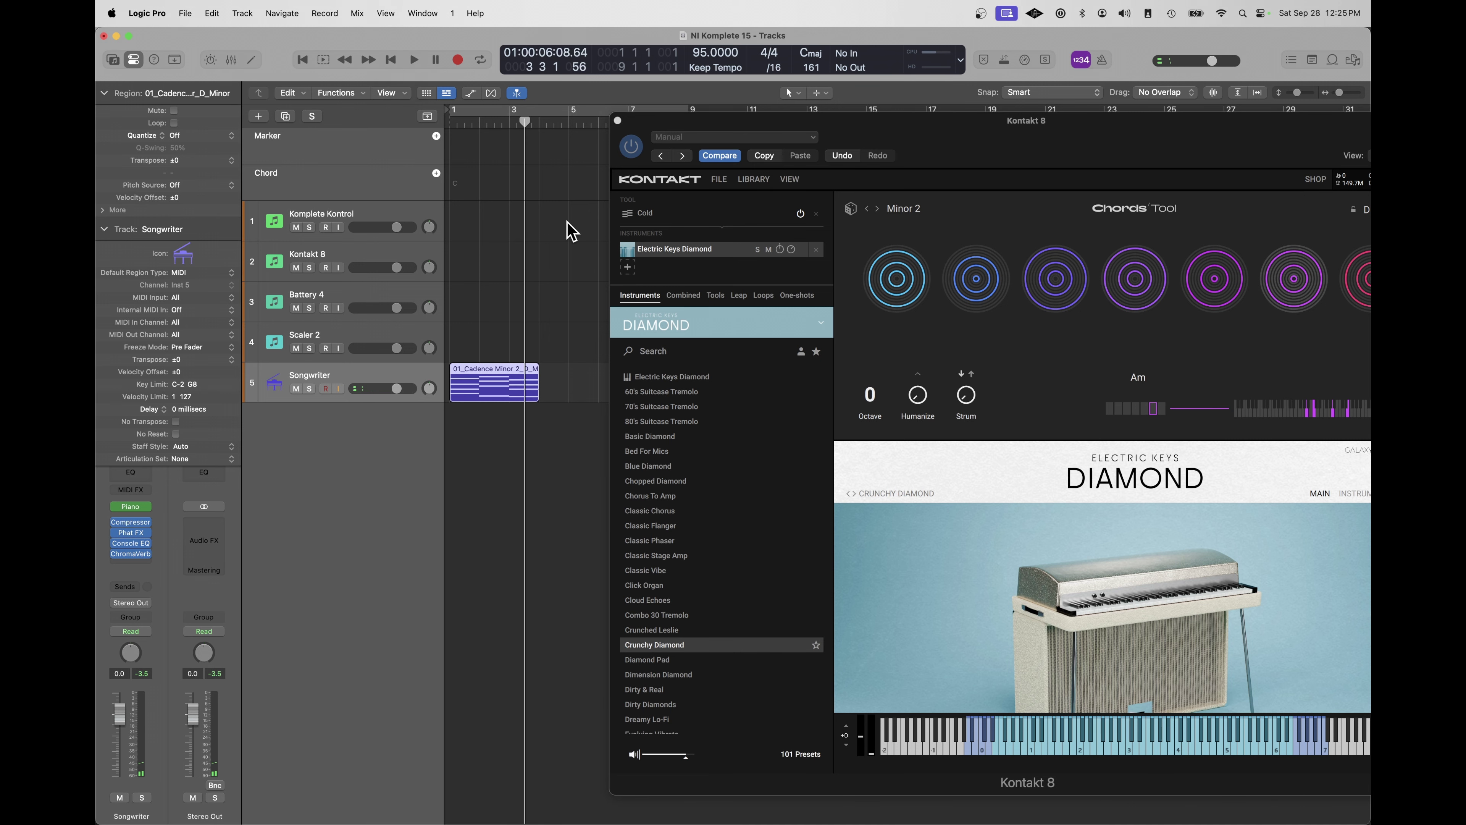
Open the joined region in the Piano Roll and shorten all twelve cadence notes
click(617, 121)
key(e)
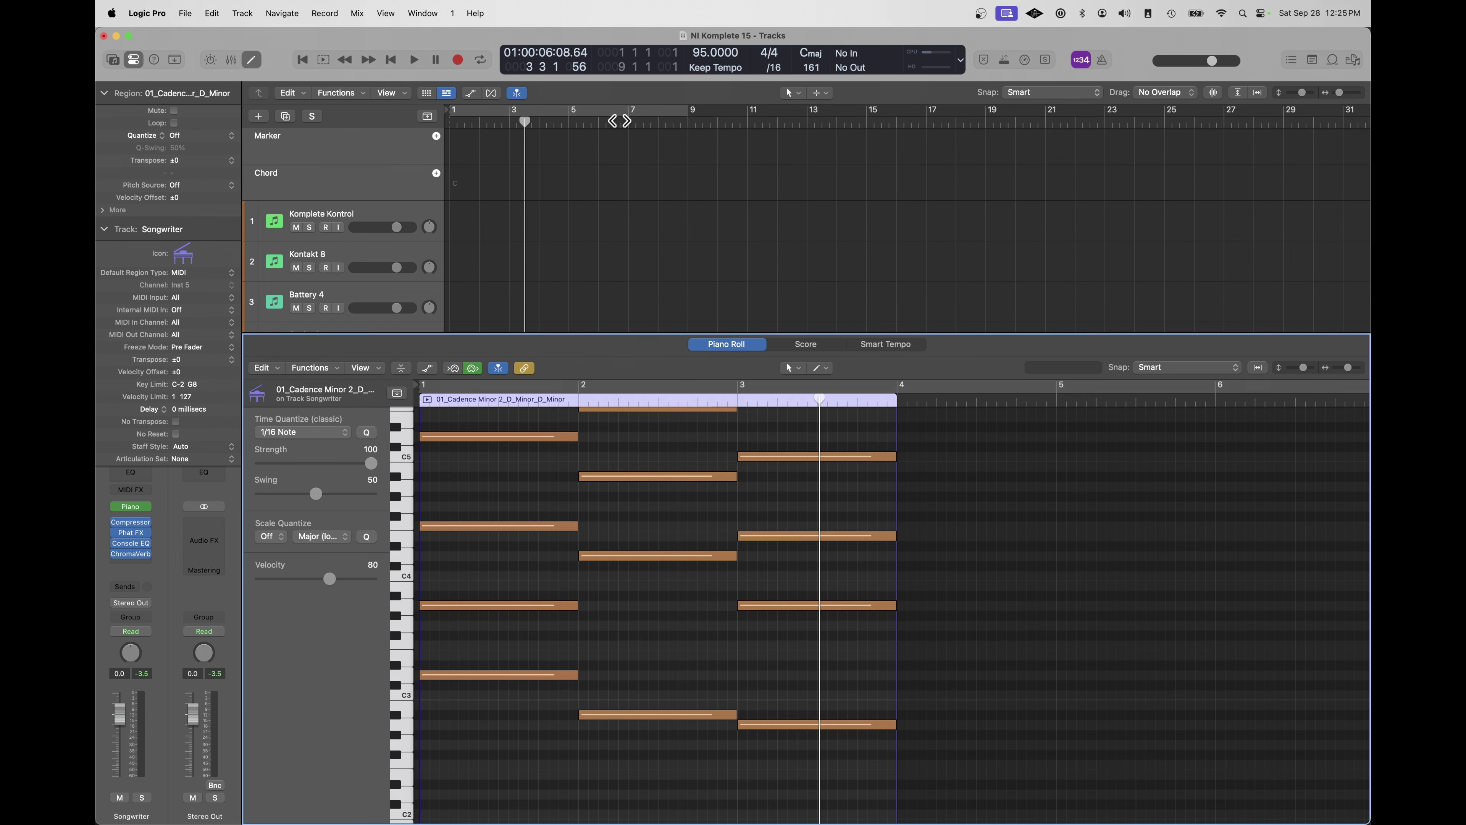
scroll(690, 762, up, 3)
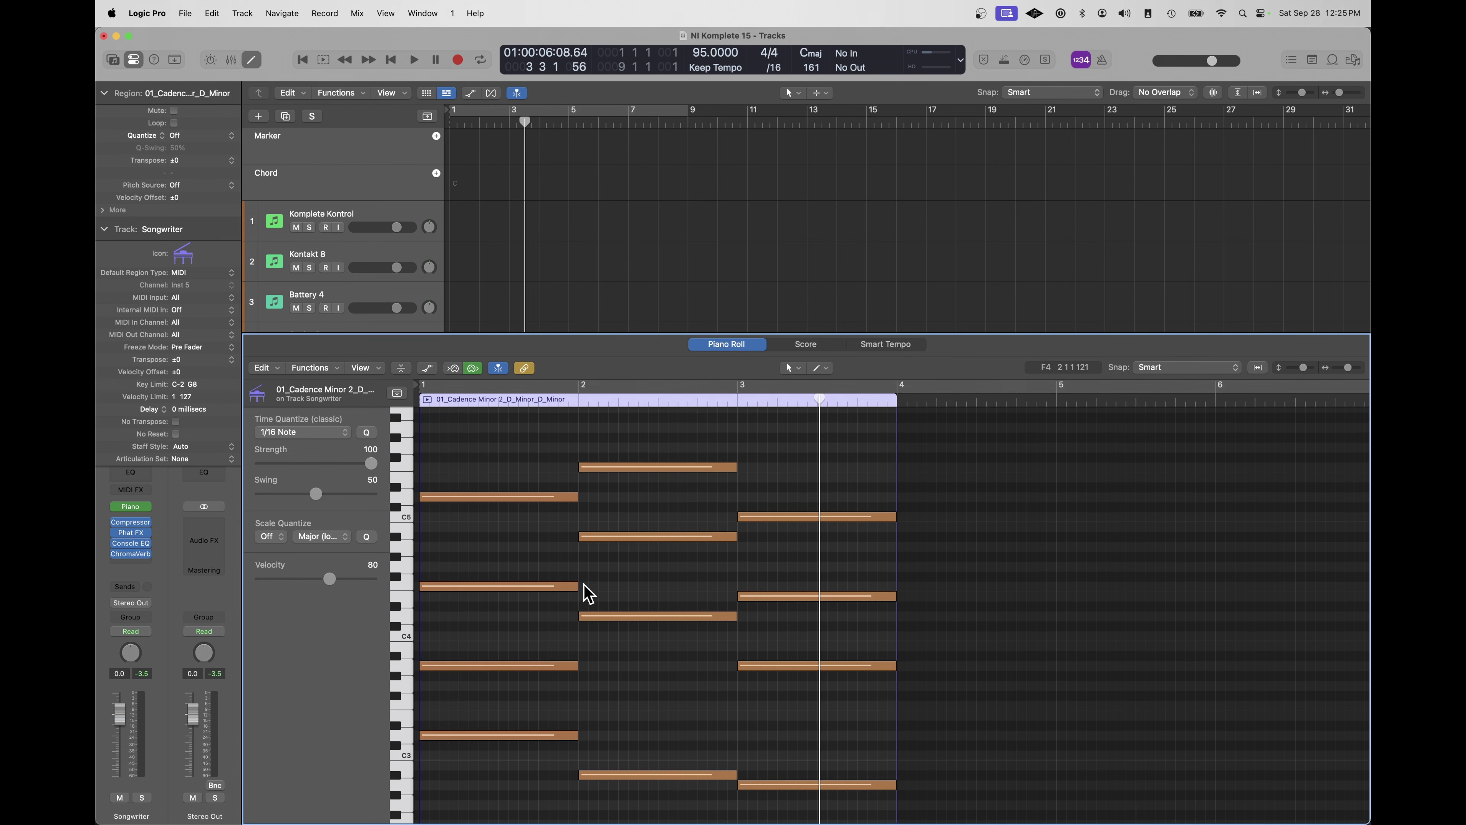
key(super+a)
drag(576, 498, 491, 517)
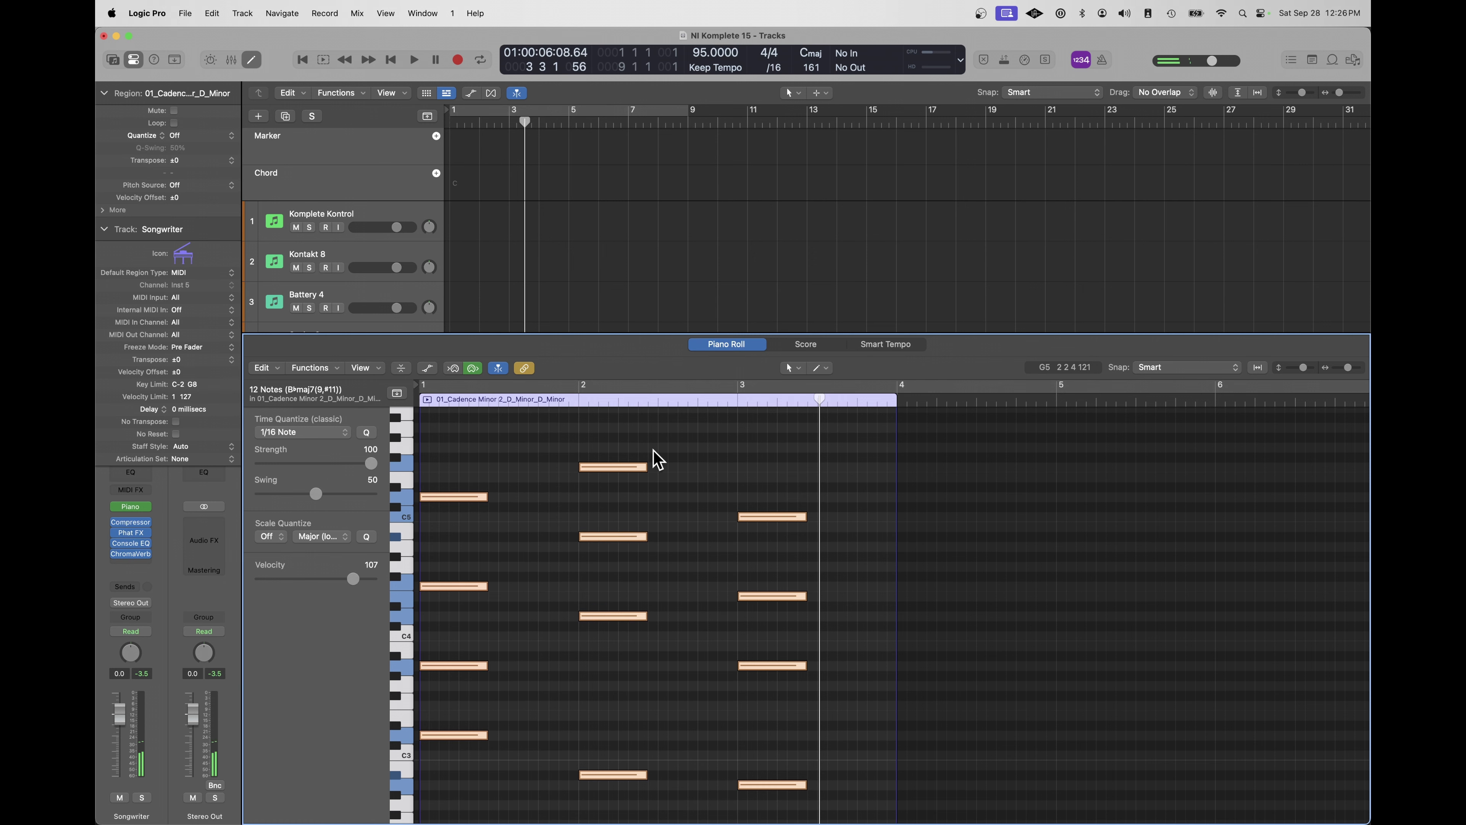
Lower the top note at bar 2 to D5 and play back the edited chords
click(669, 475)
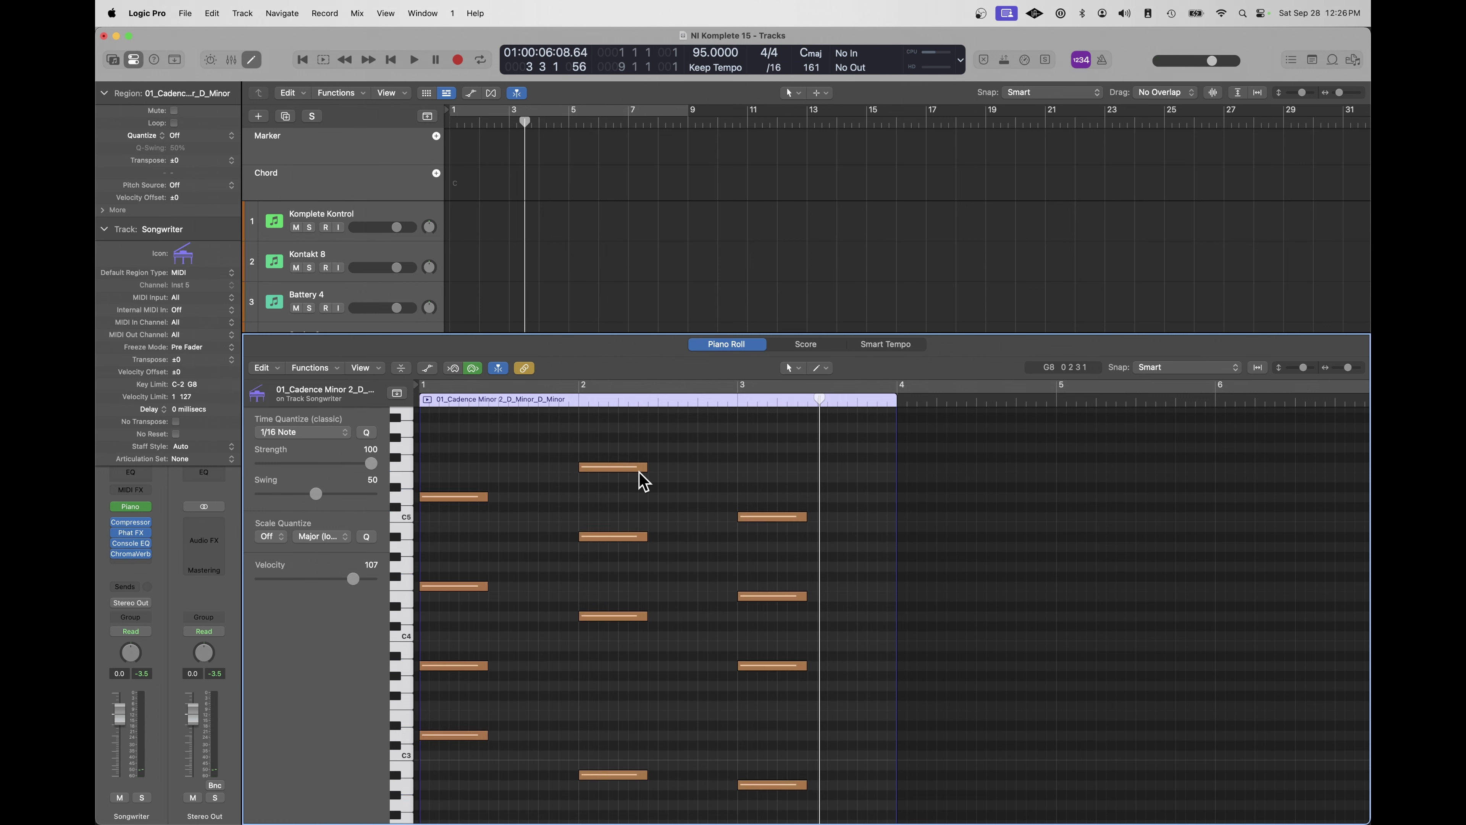
click(640, 470)
mouse_move(638, 474)
mouse_down()
mouse_move(634, 500)
mouse_move(633, 446)
mouse_up()
key(space)
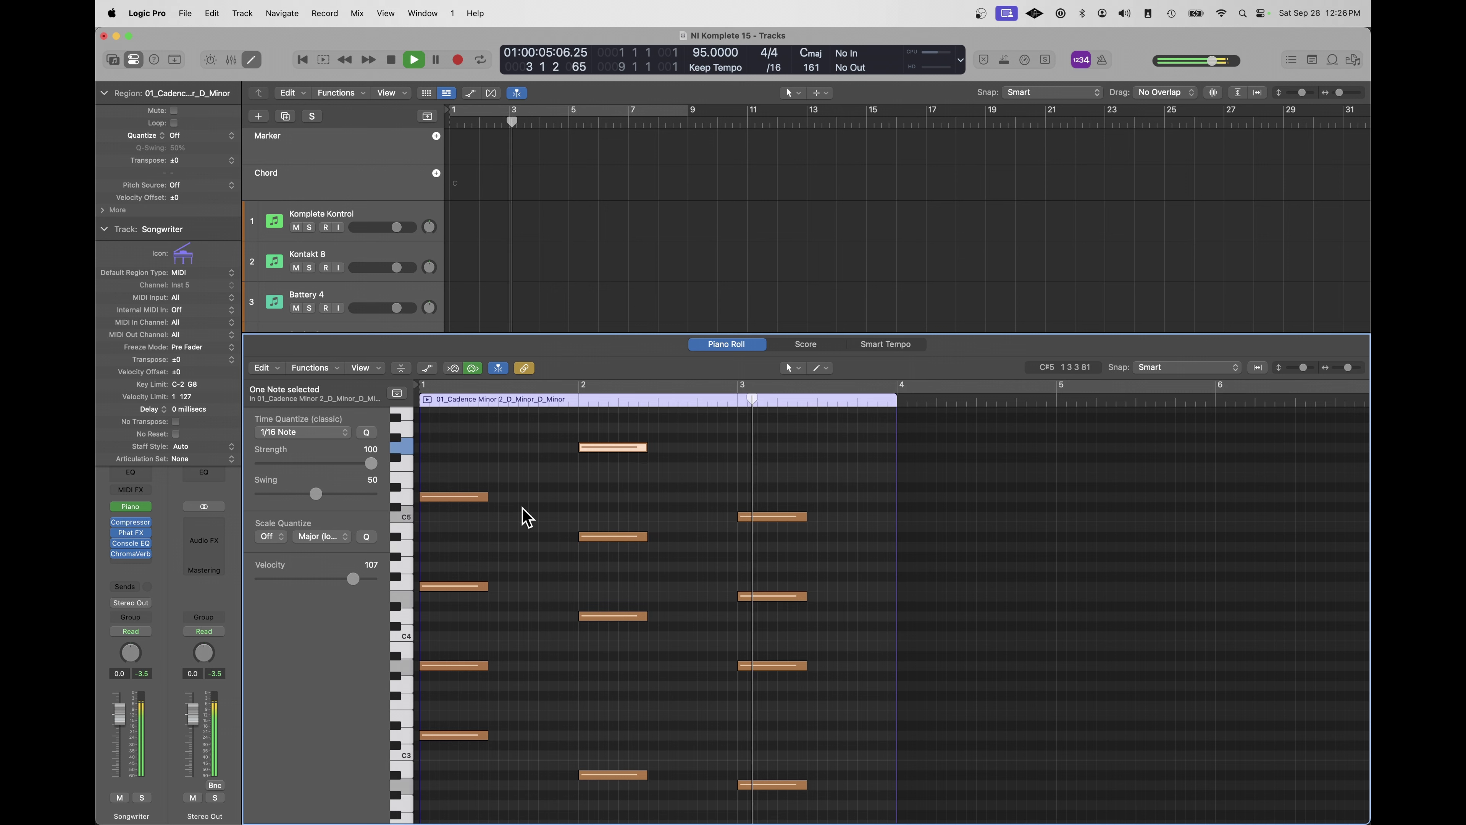
key(space)
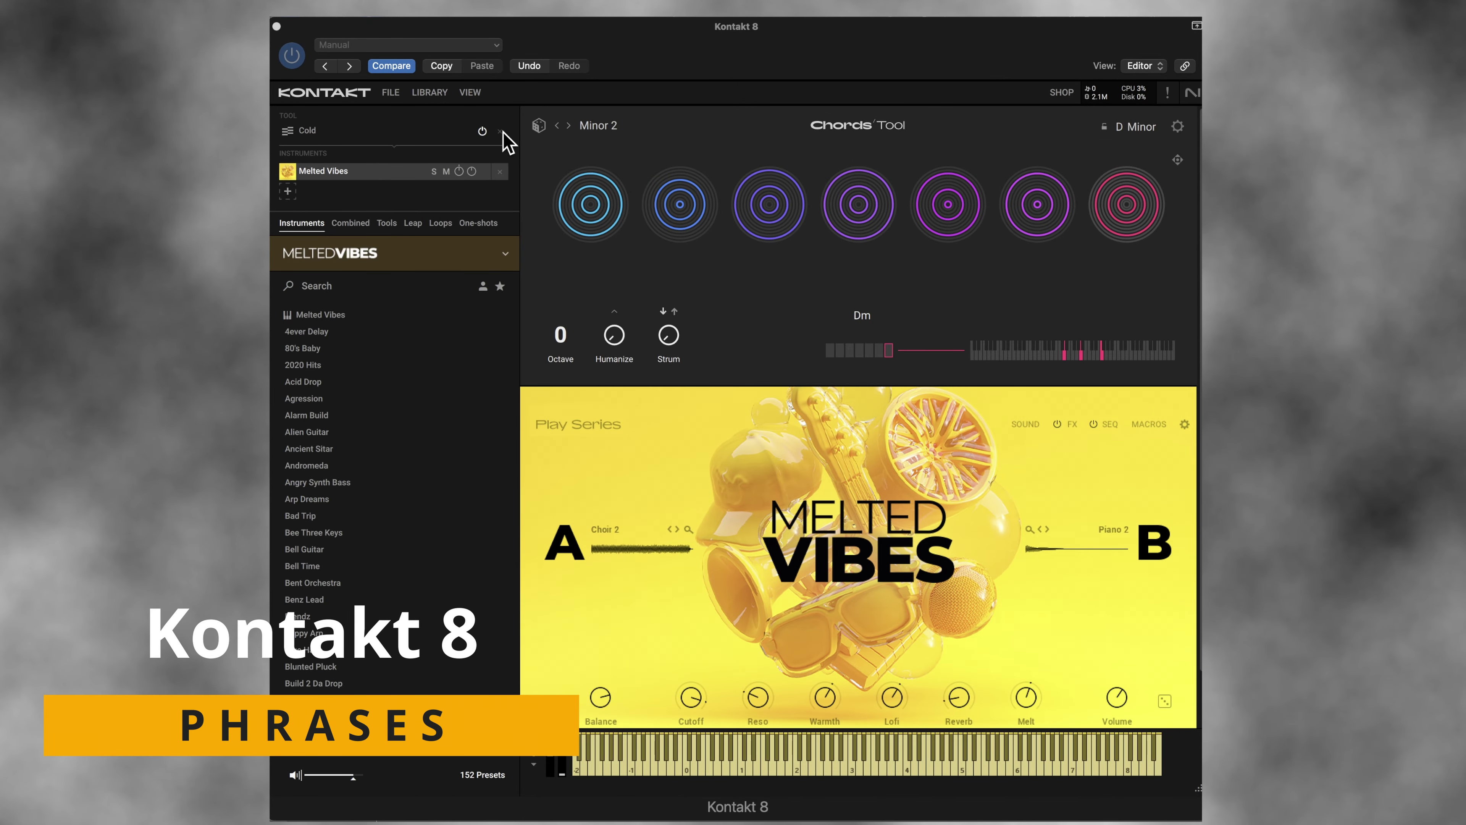
Remove the Chords tool and load the Crepuscle preset from the Phrases tool list
click(500, 131)
click(292, 132)
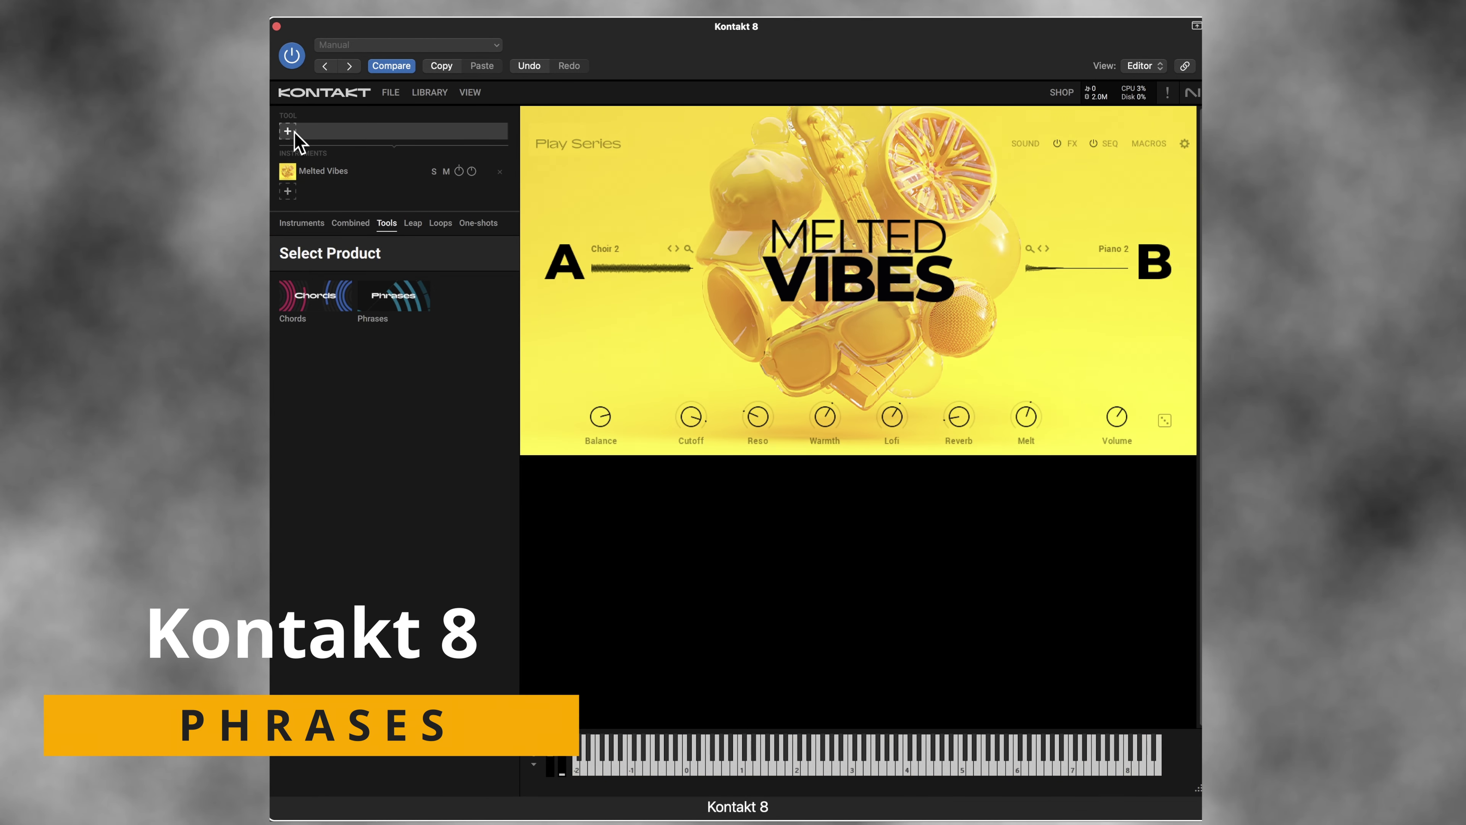
click(402, 309)
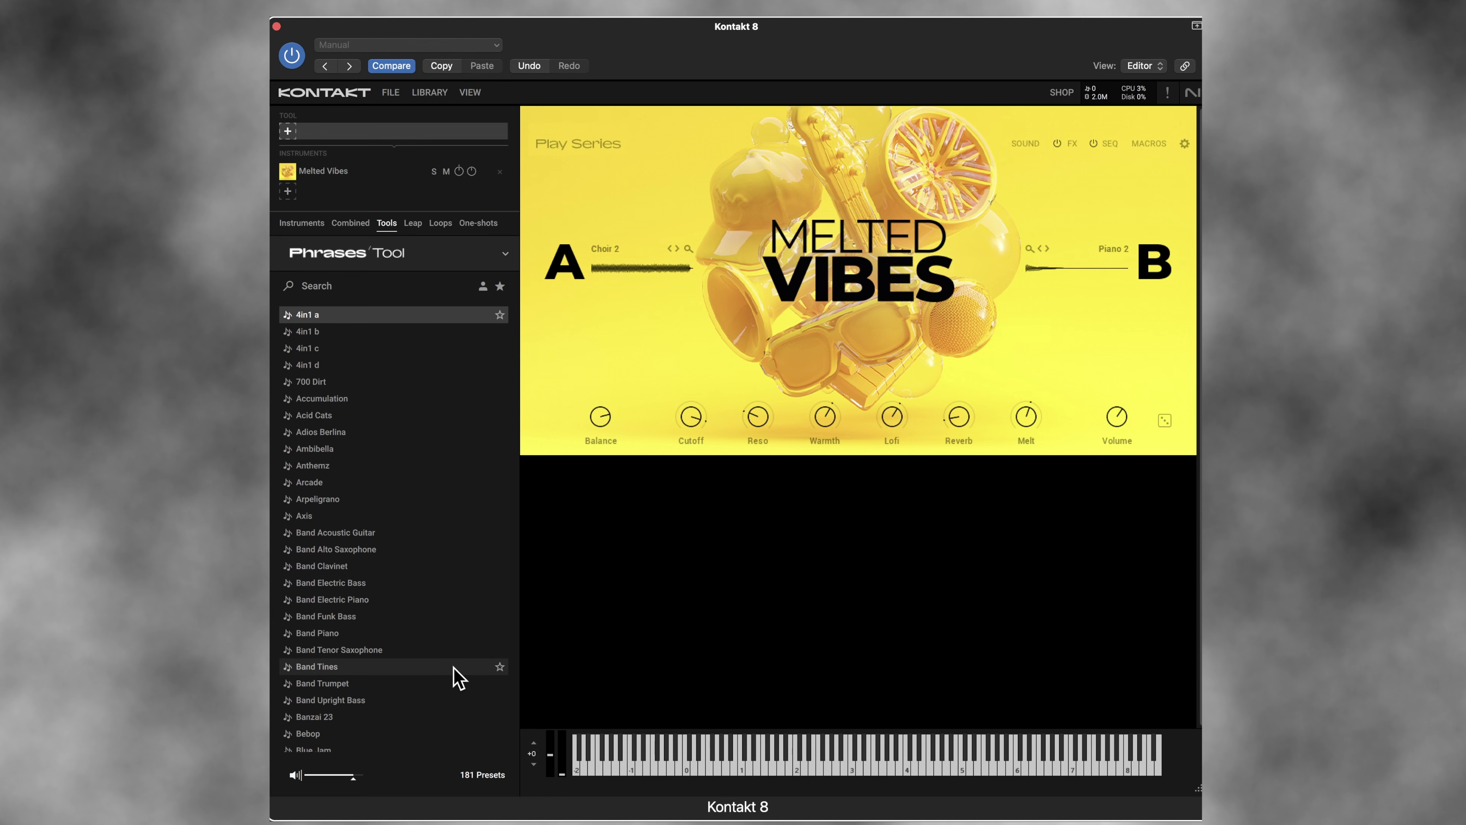
scroll(445, 635, down, 10)
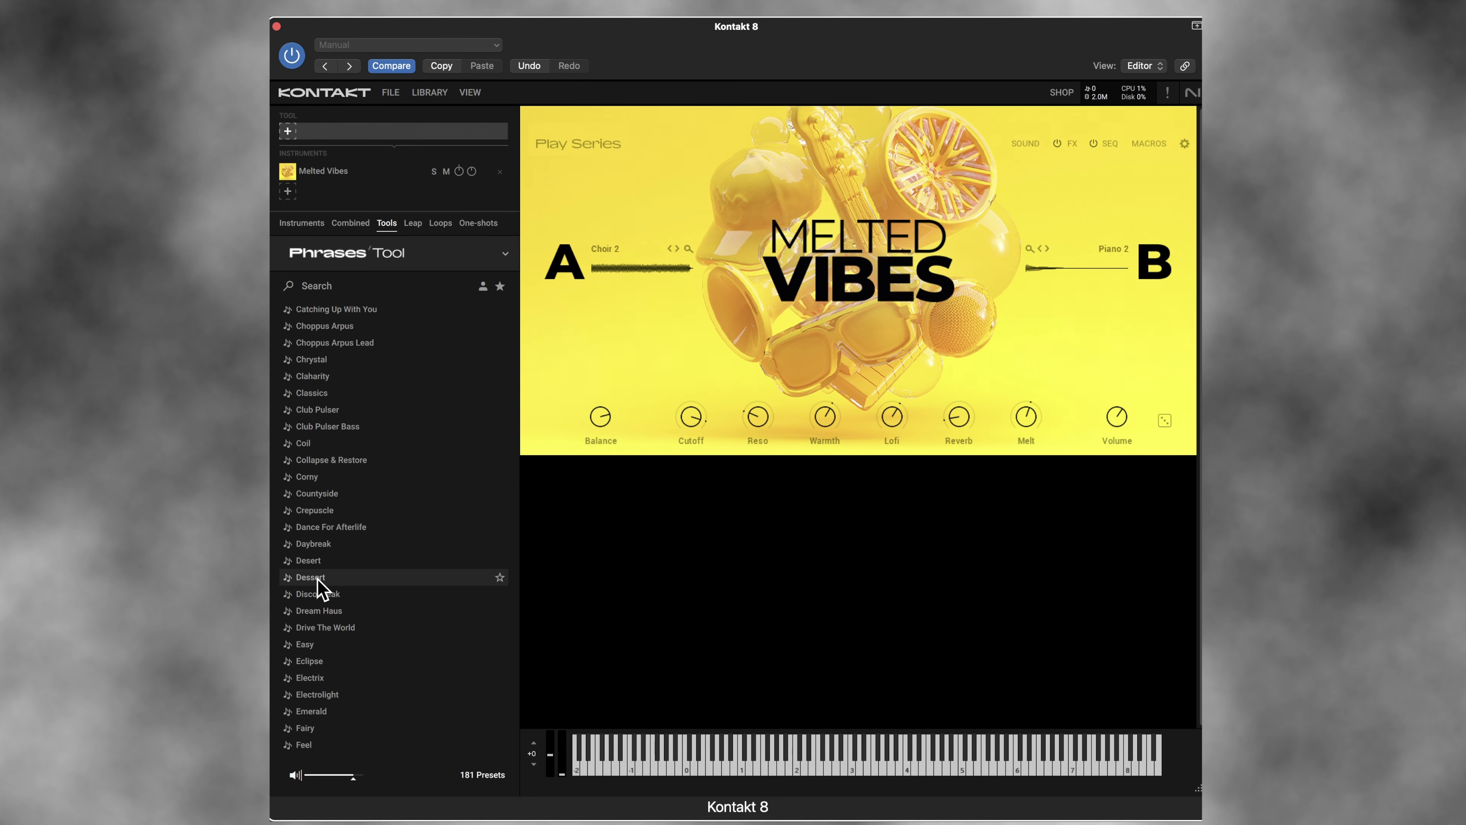
double_click(315, 510)
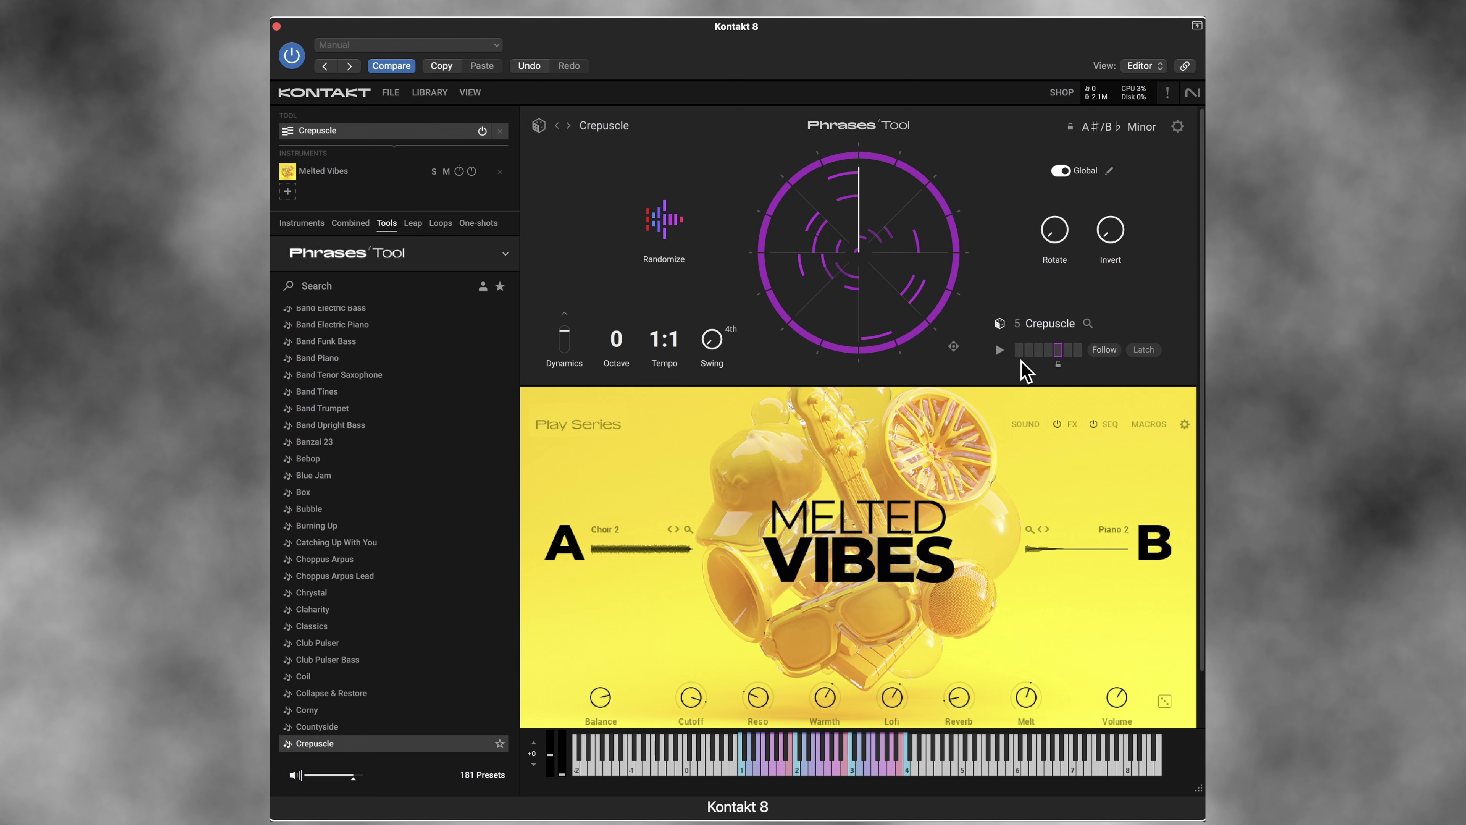
Preview the Crepuscle phrase through Melted Vibes, then stop the preview
click(999, 349)
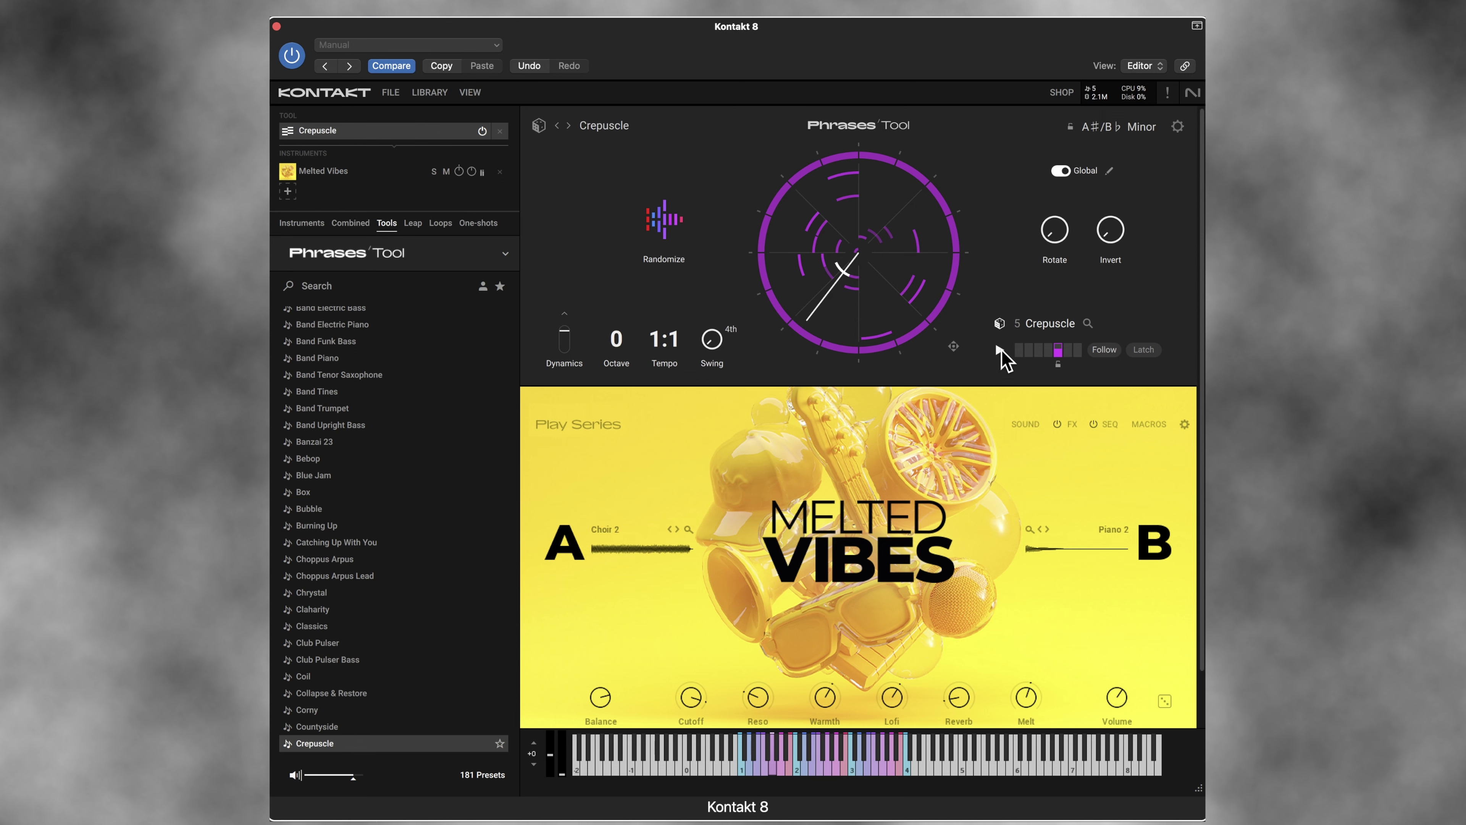
click(999, 350)
Check the A♯/B♭ Minor key and scale choices and the Phrases tool settings, then close them
click(1143, 128)
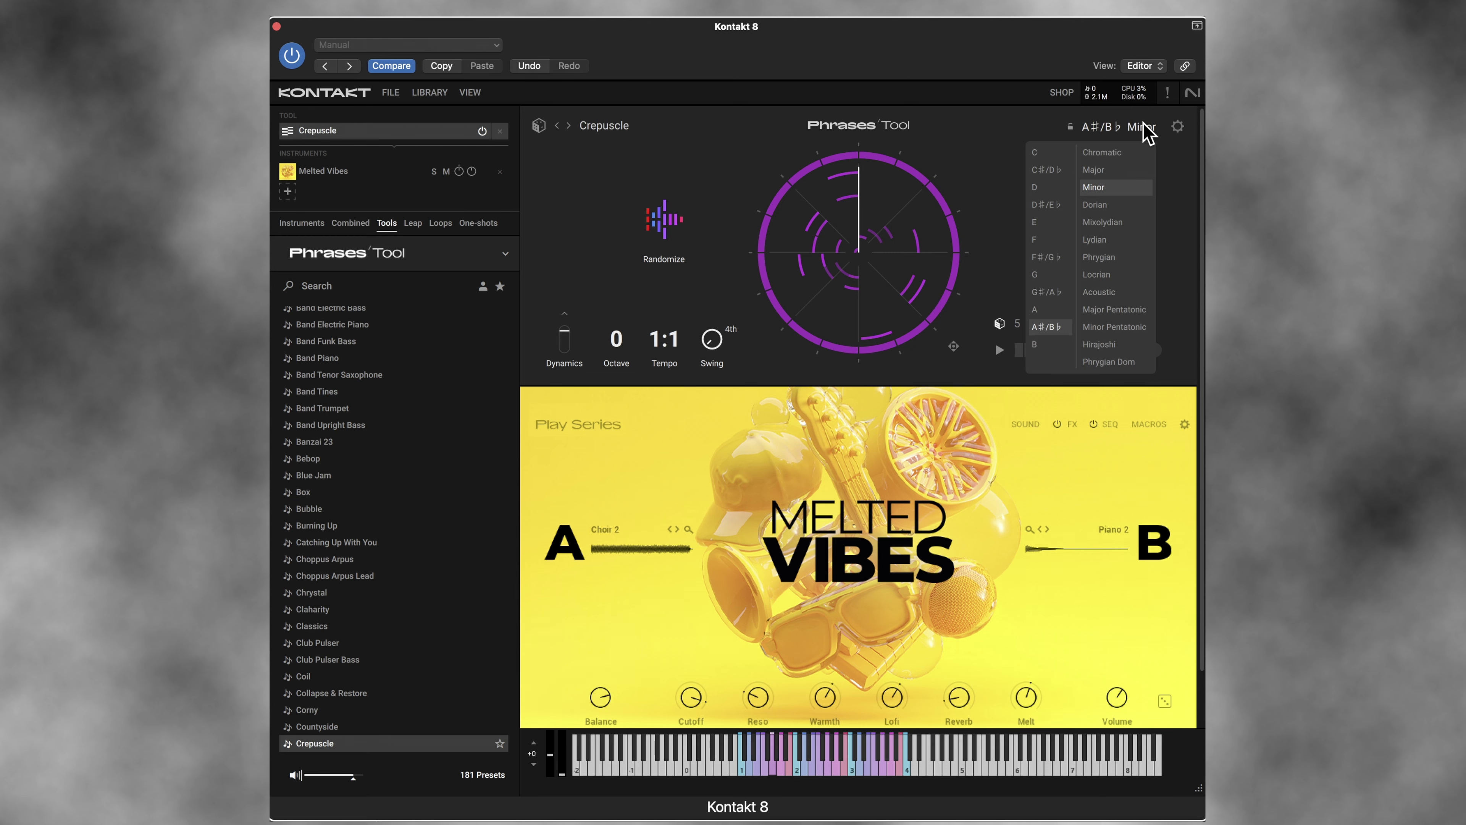
click(1147, 130)
click(1178, 132)
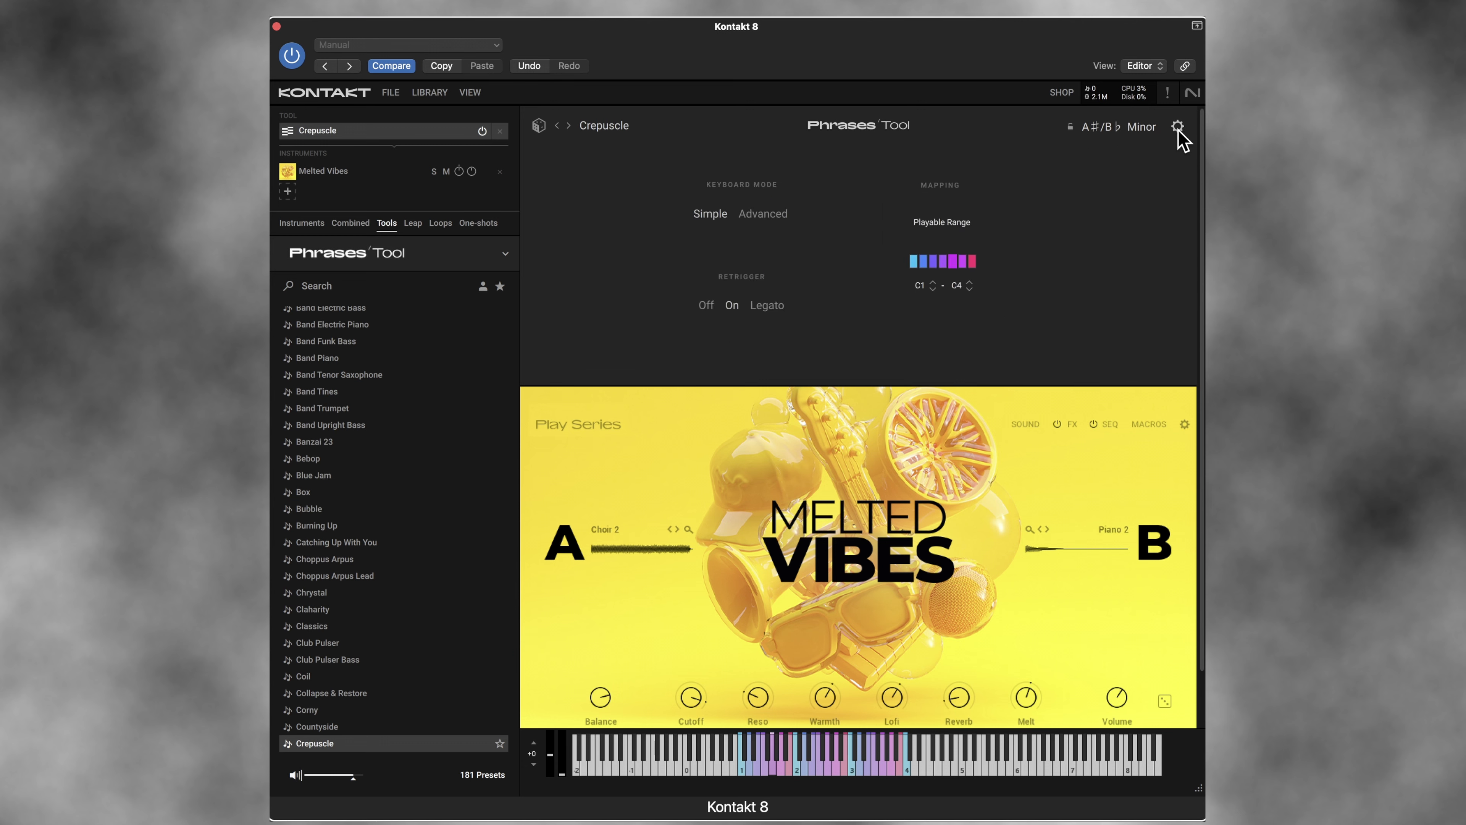
click(1178, 128)
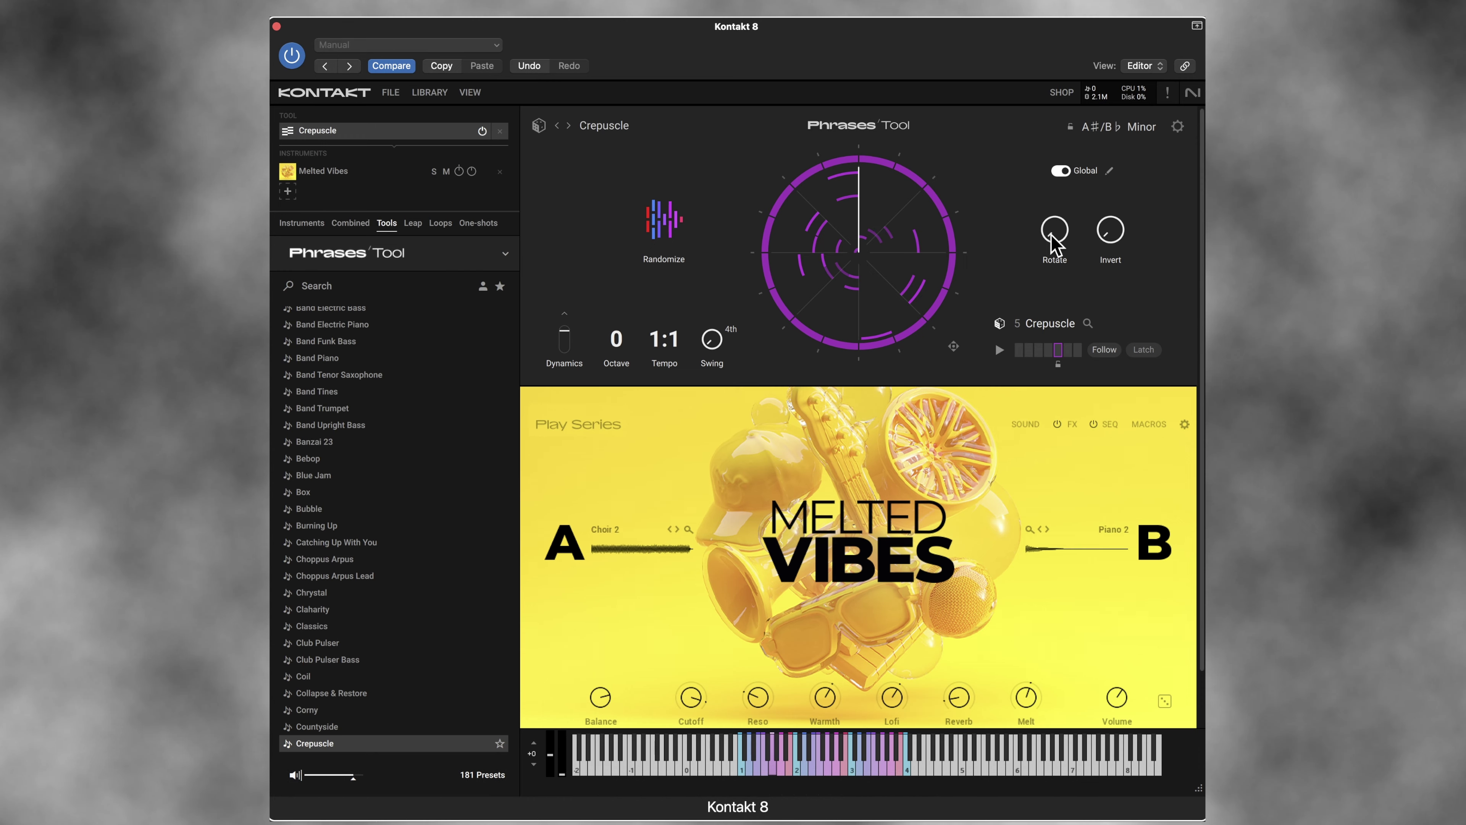
Rotate the phrase pattern to 30 and try inversion before turning it back down
drag(1051, 237, 1057, 233)
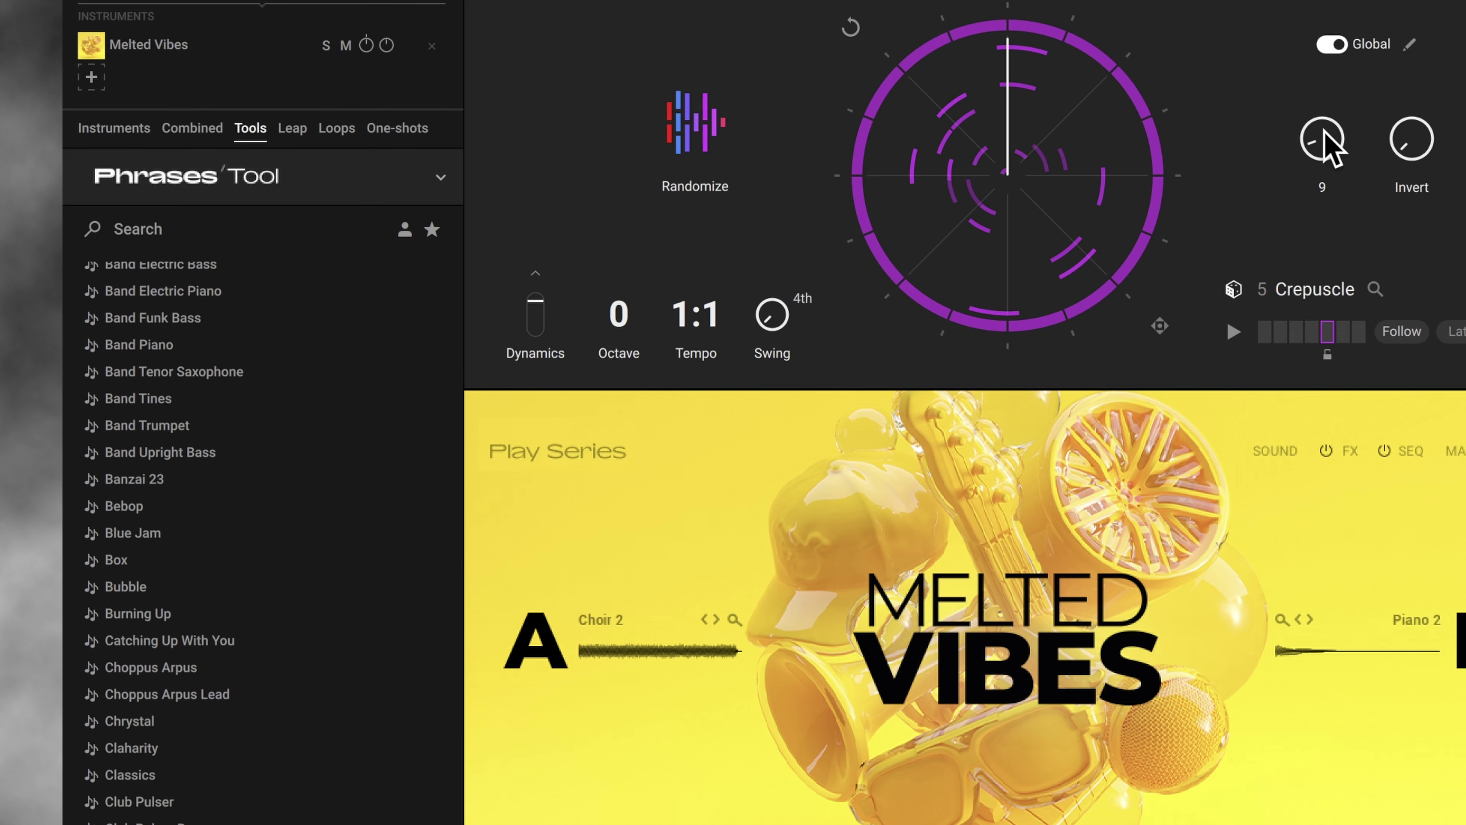
drag(1324, 130, 1324, 92)
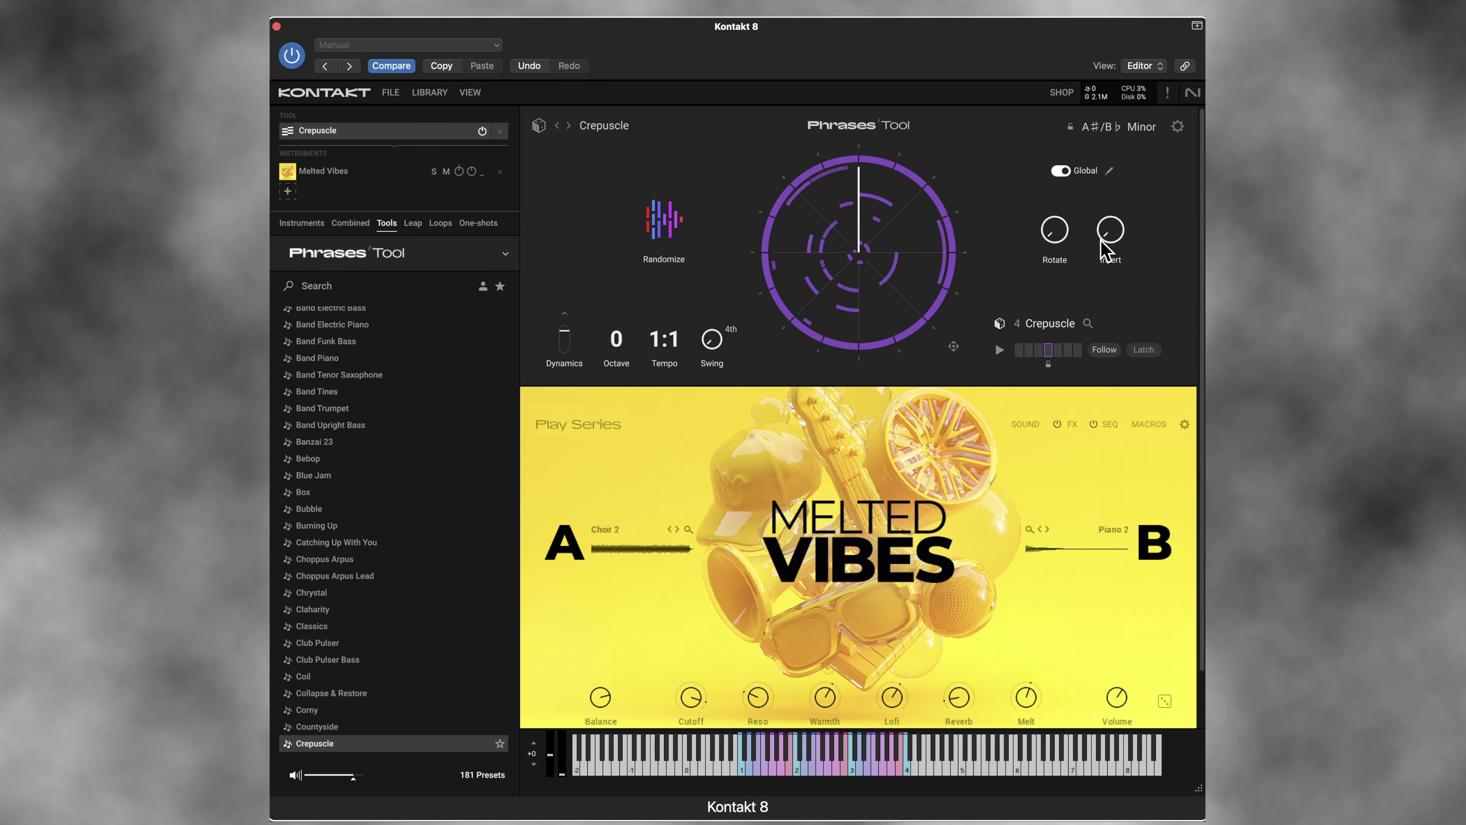
drag(1104, 251, 1114, 215)
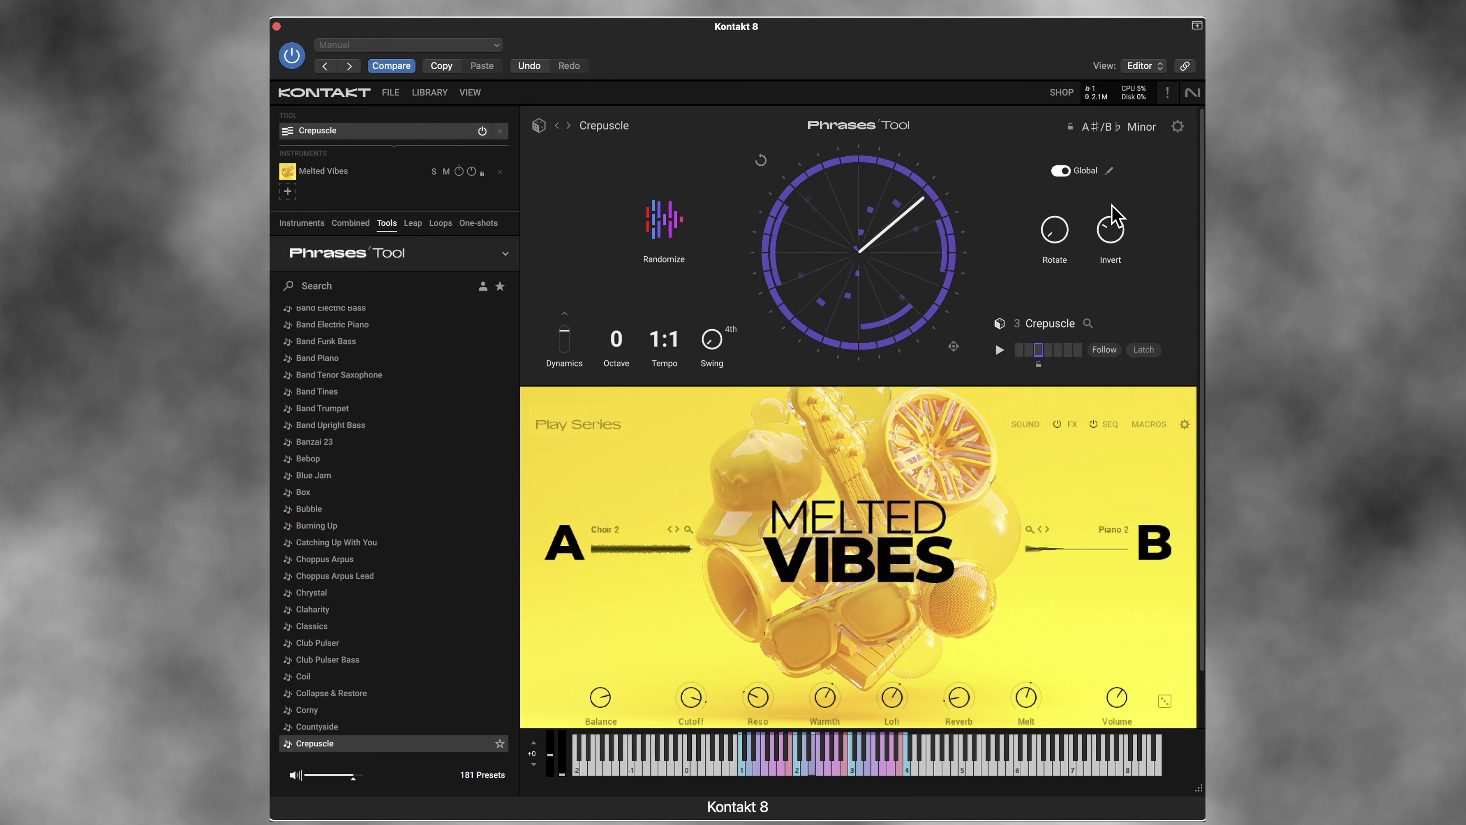
drag(1115, 215, 1114, 242)
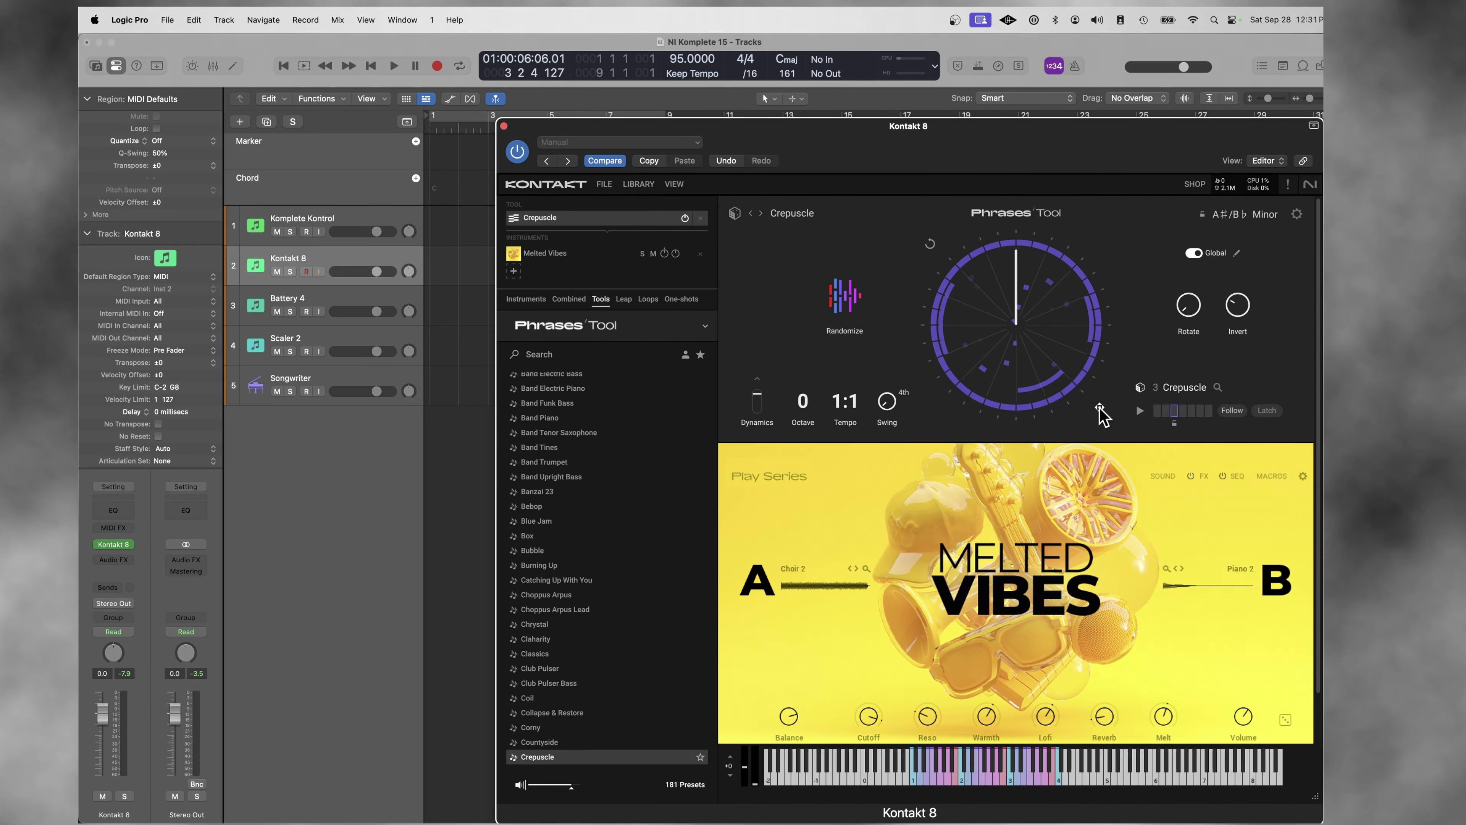
Place the Crepuscle phrase as a MIDI region on the Songwriter track and play it back
drag(1100, 408, 436, 396)
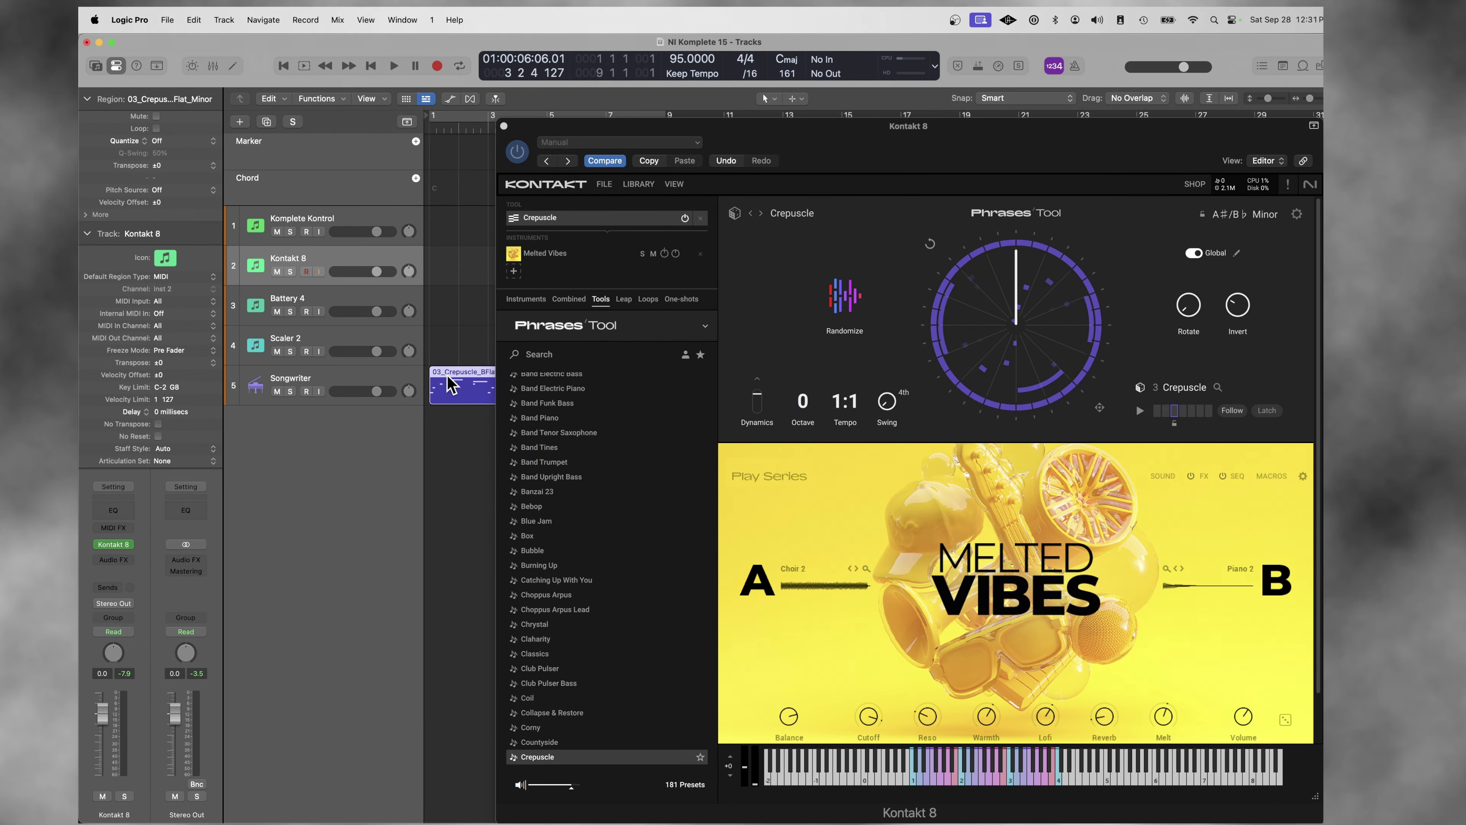
click(379, 376)
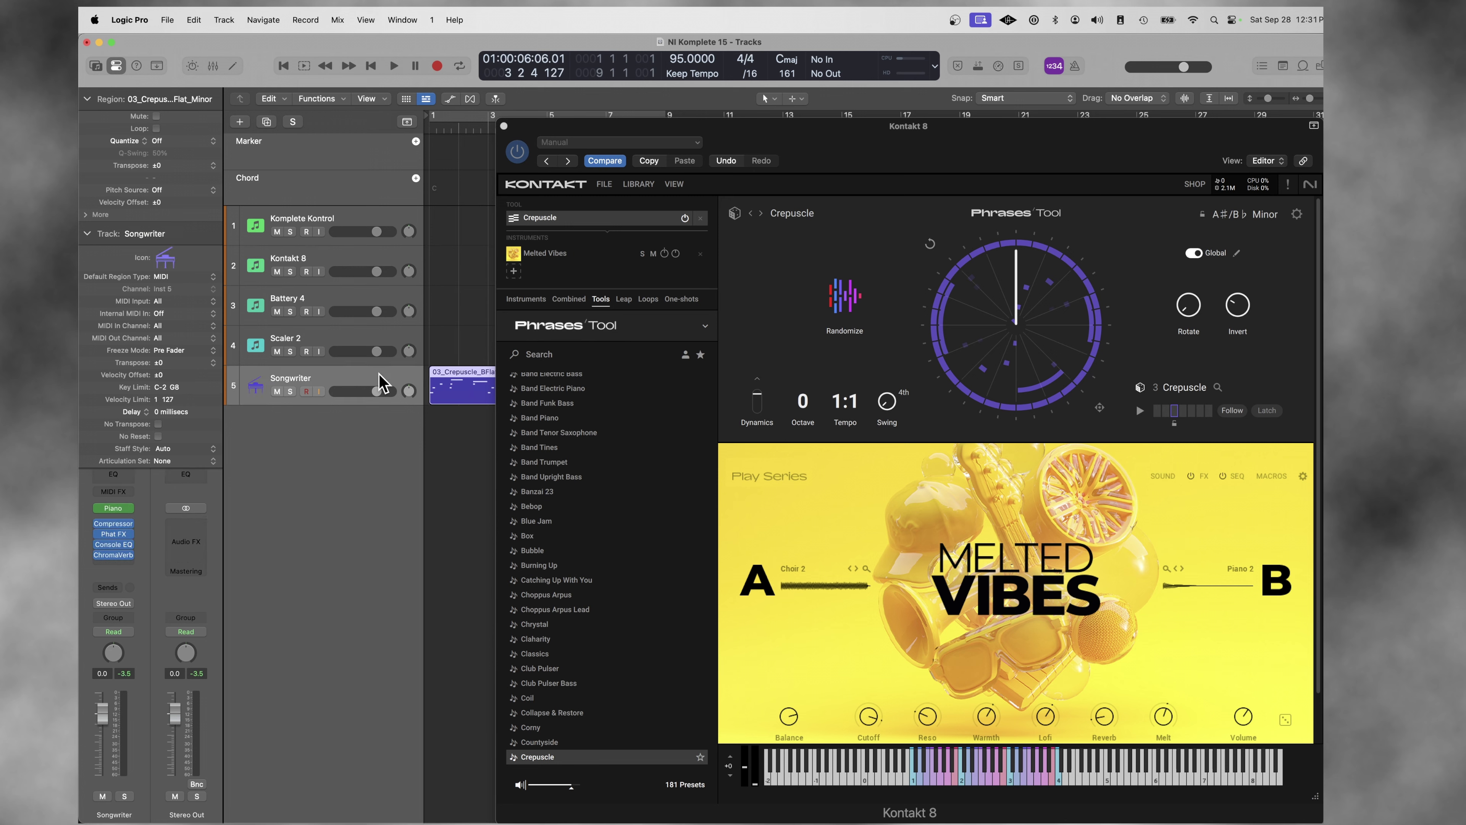
key(space)
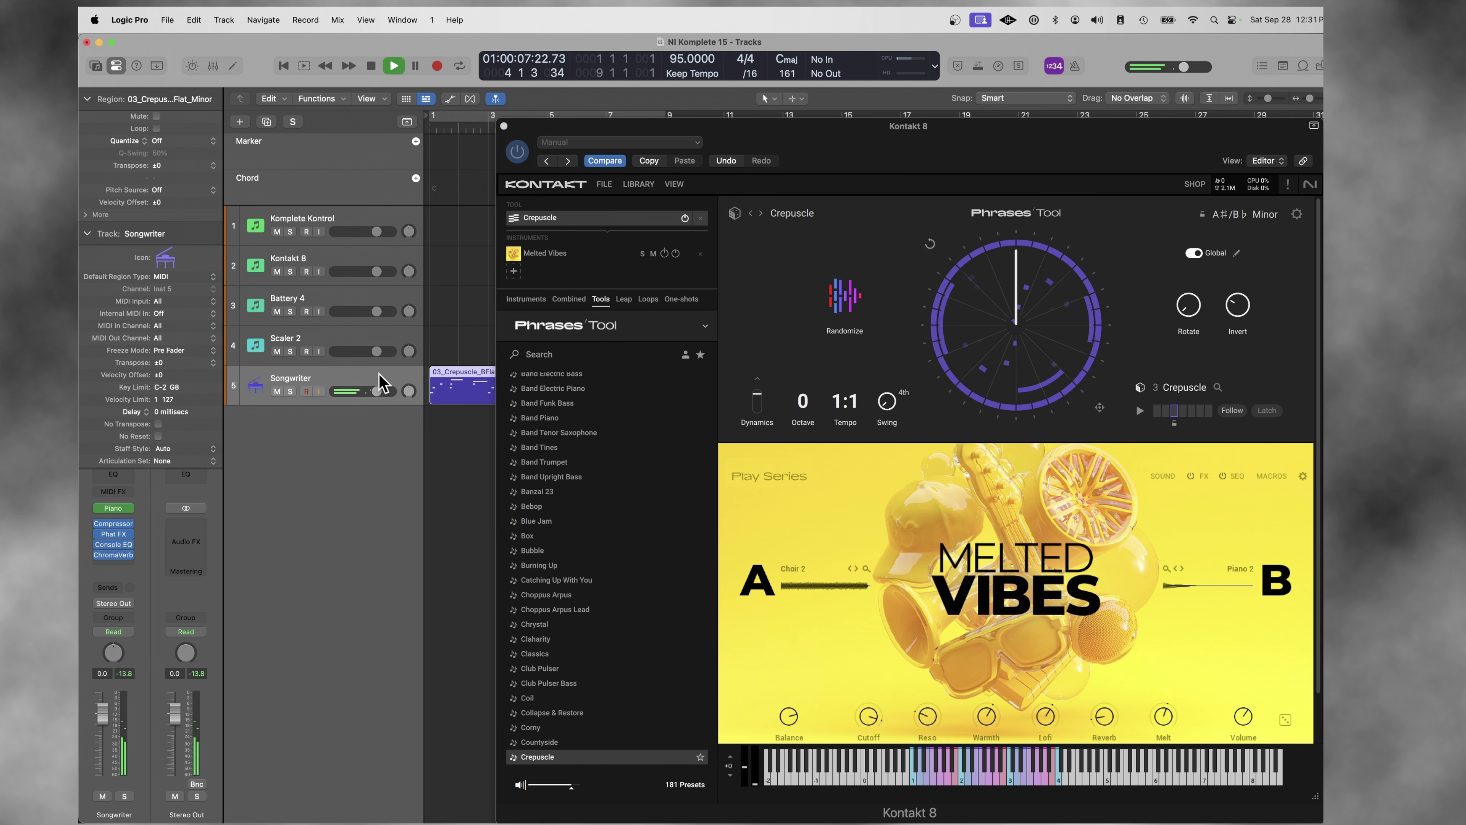
key(space)
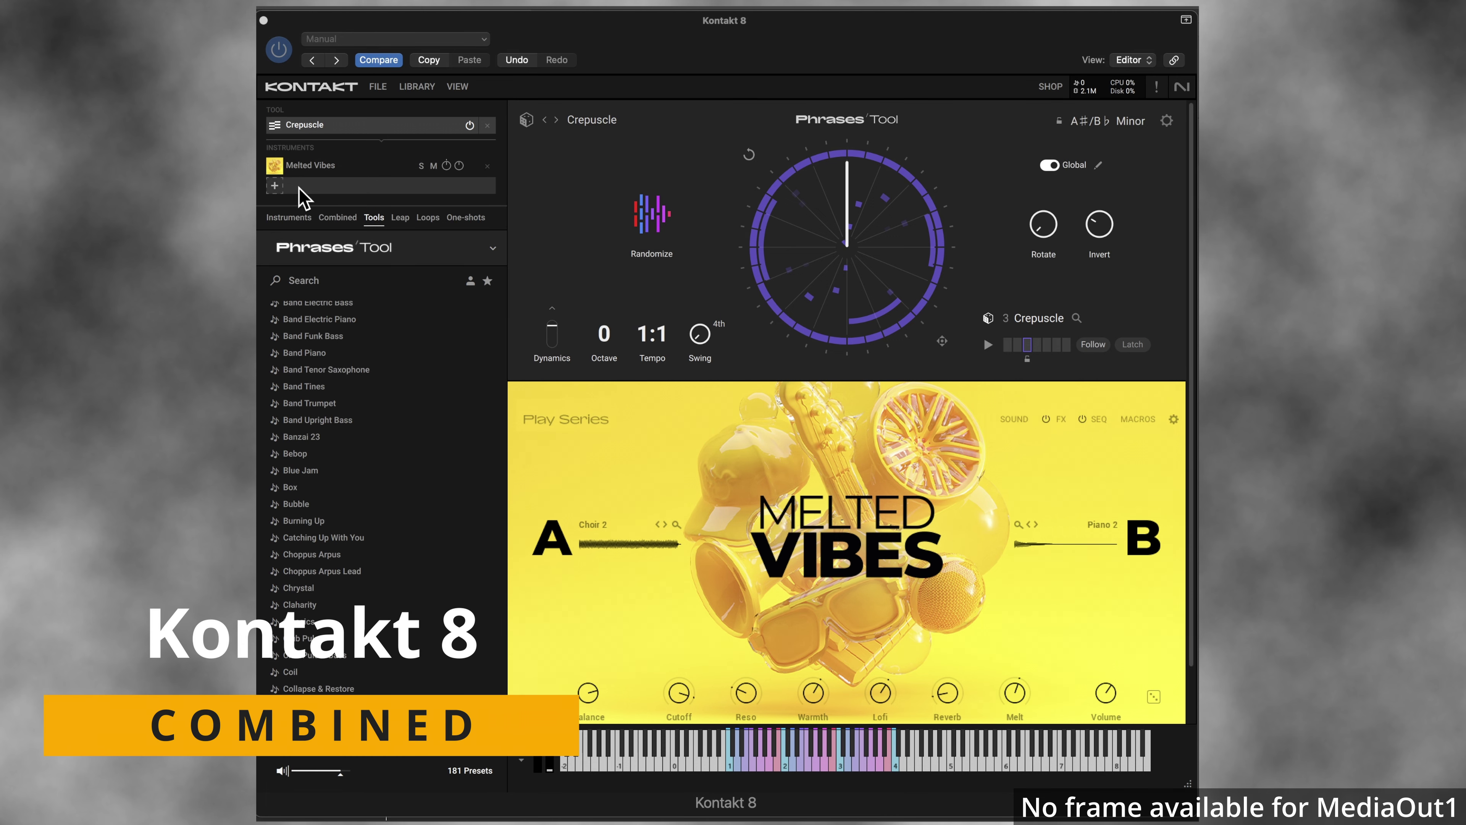
Load the Conflux combined preset Fire Heat from the Combined browser
click(275, 185)
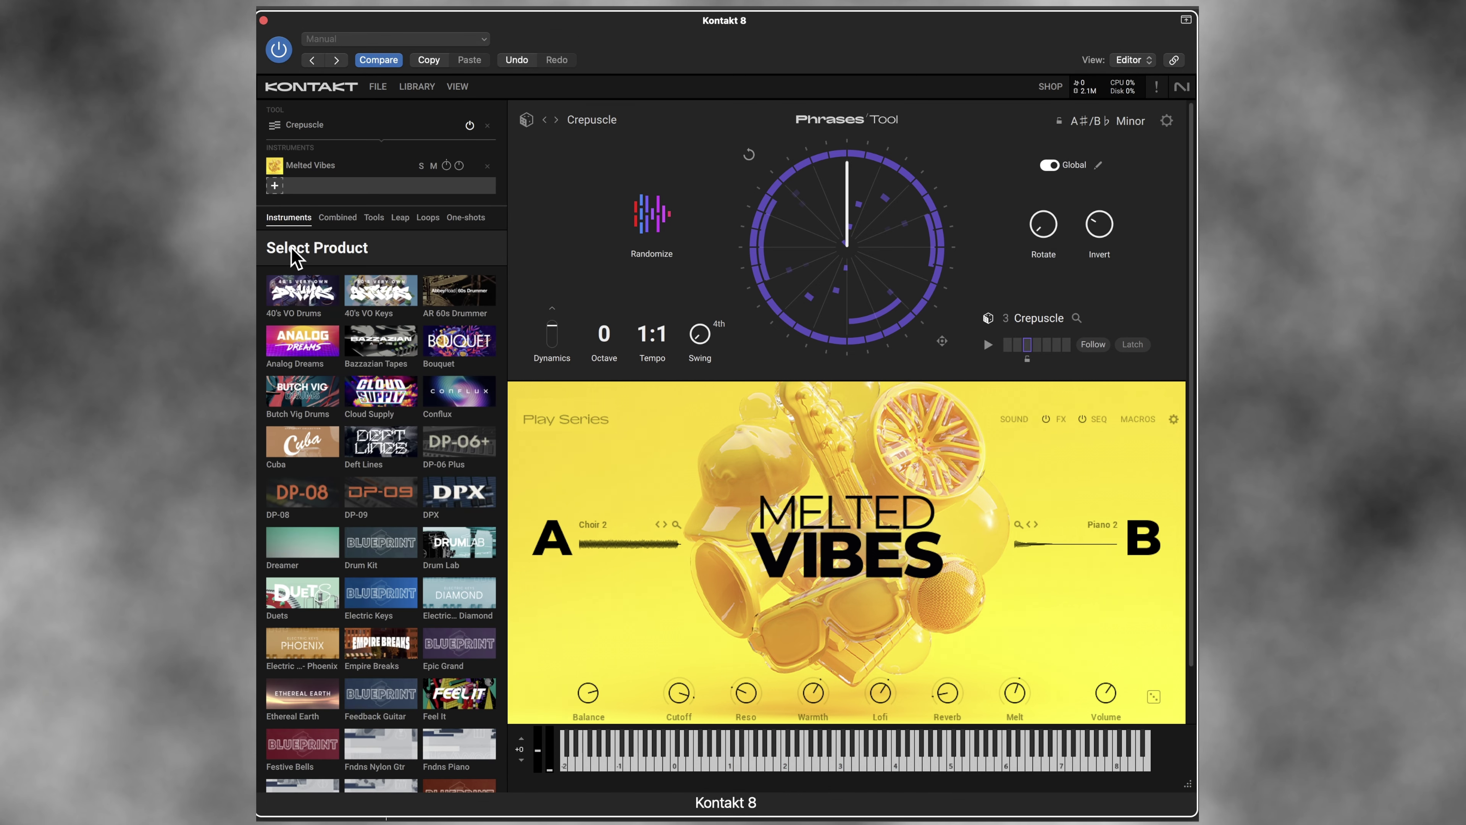
click(411, 130)
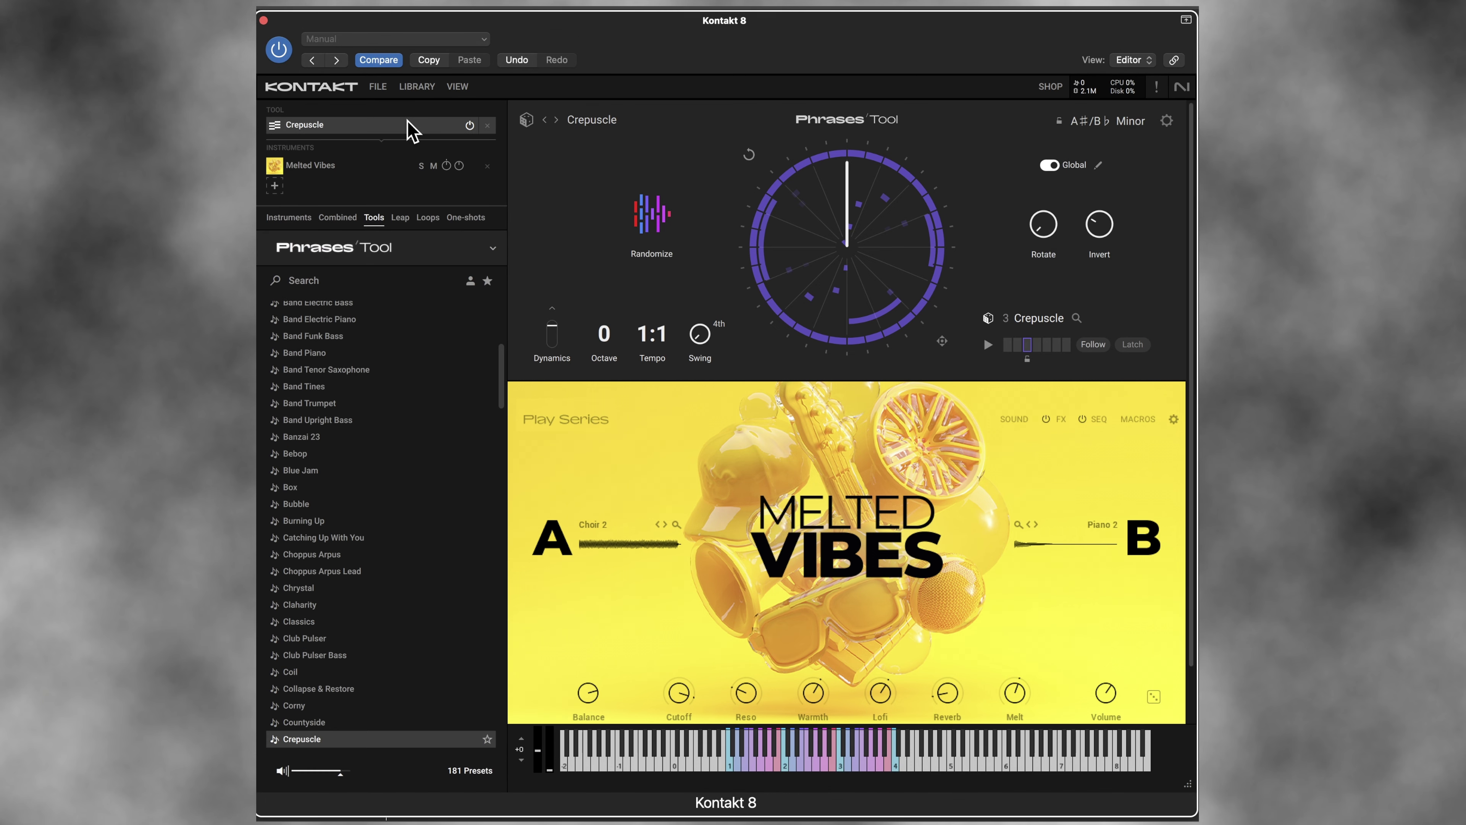
click(337, 218)
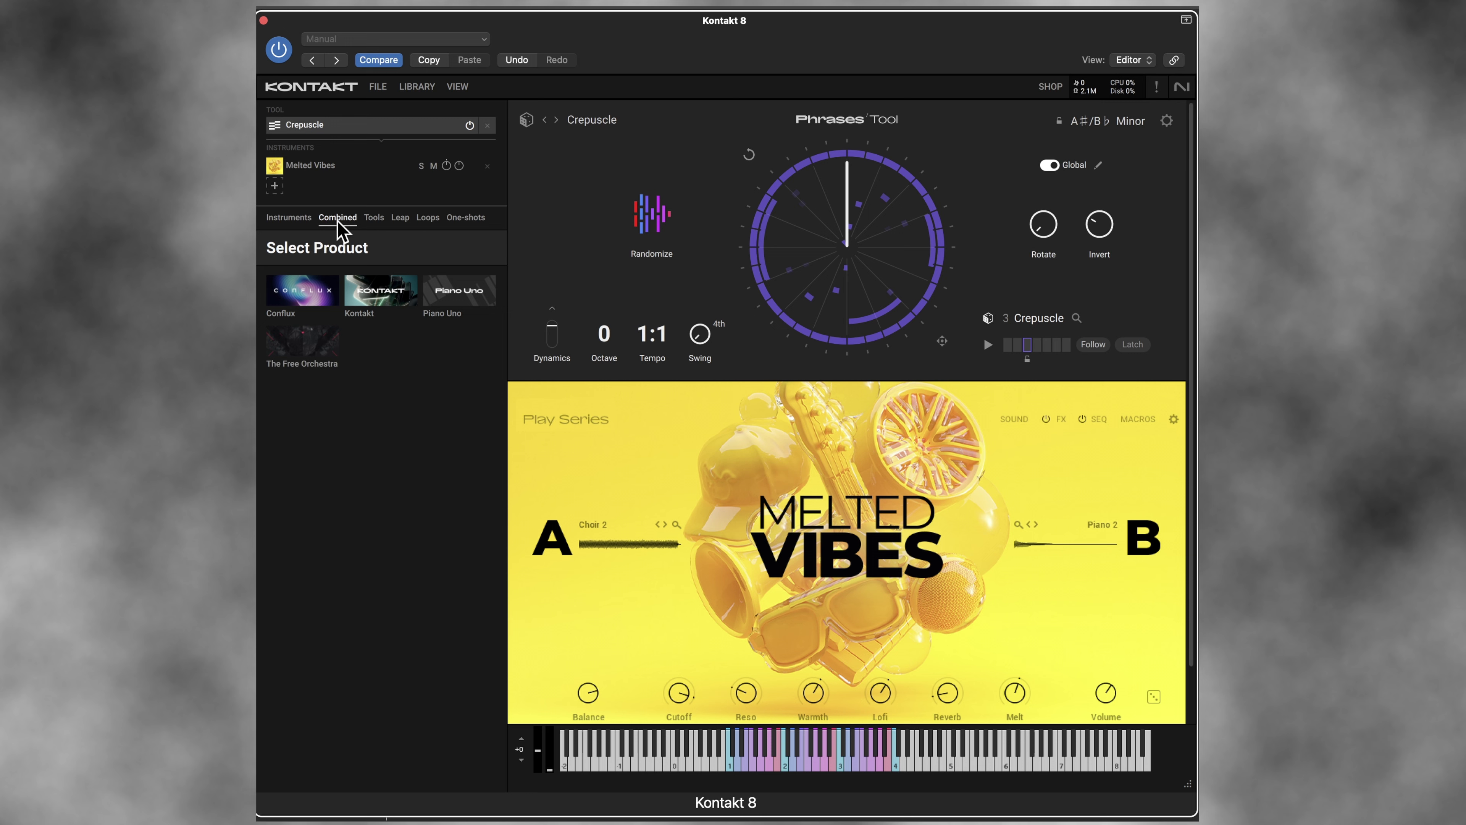
click(305, 293)
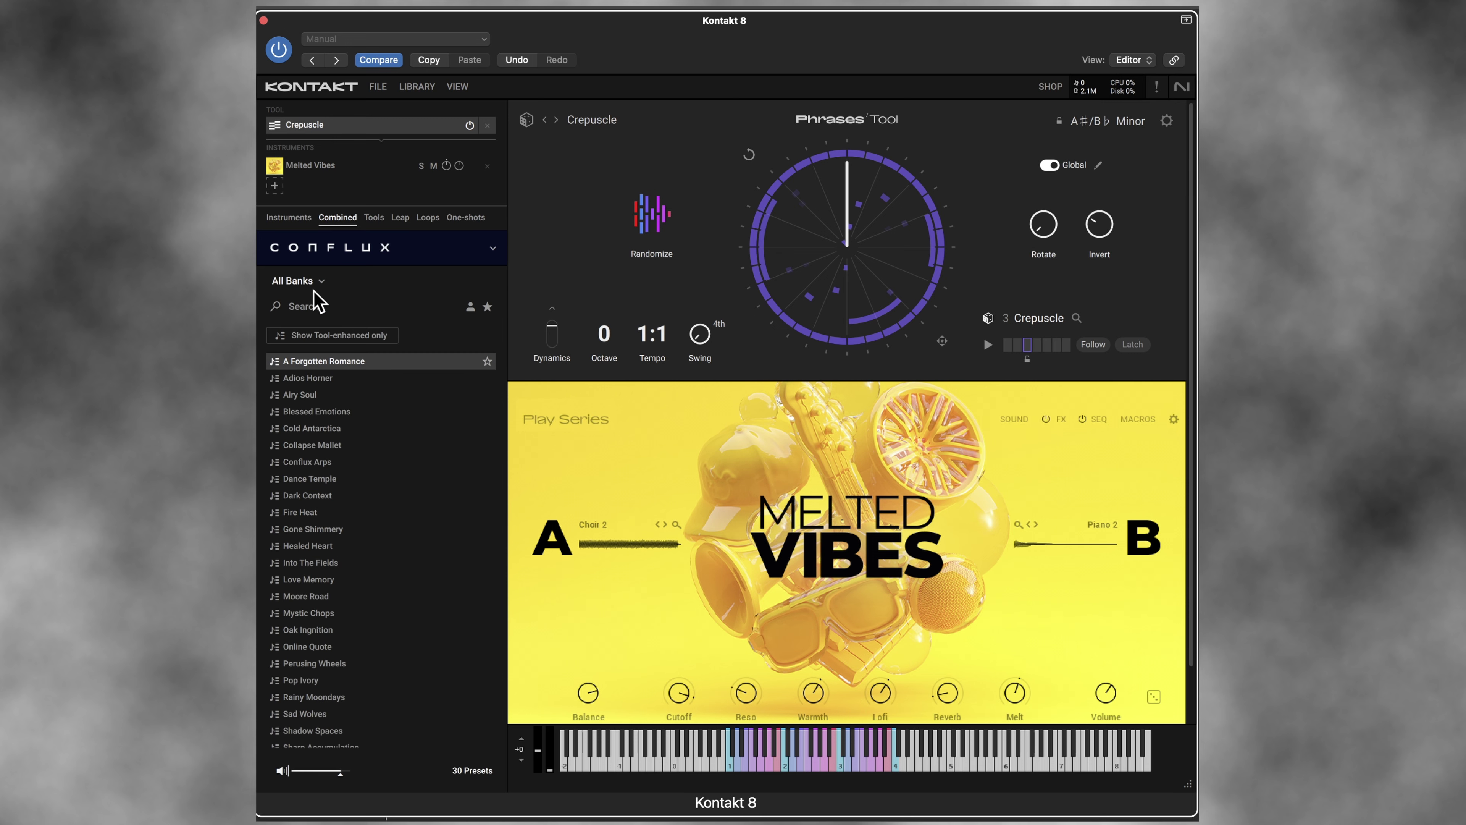
click(301, 513)
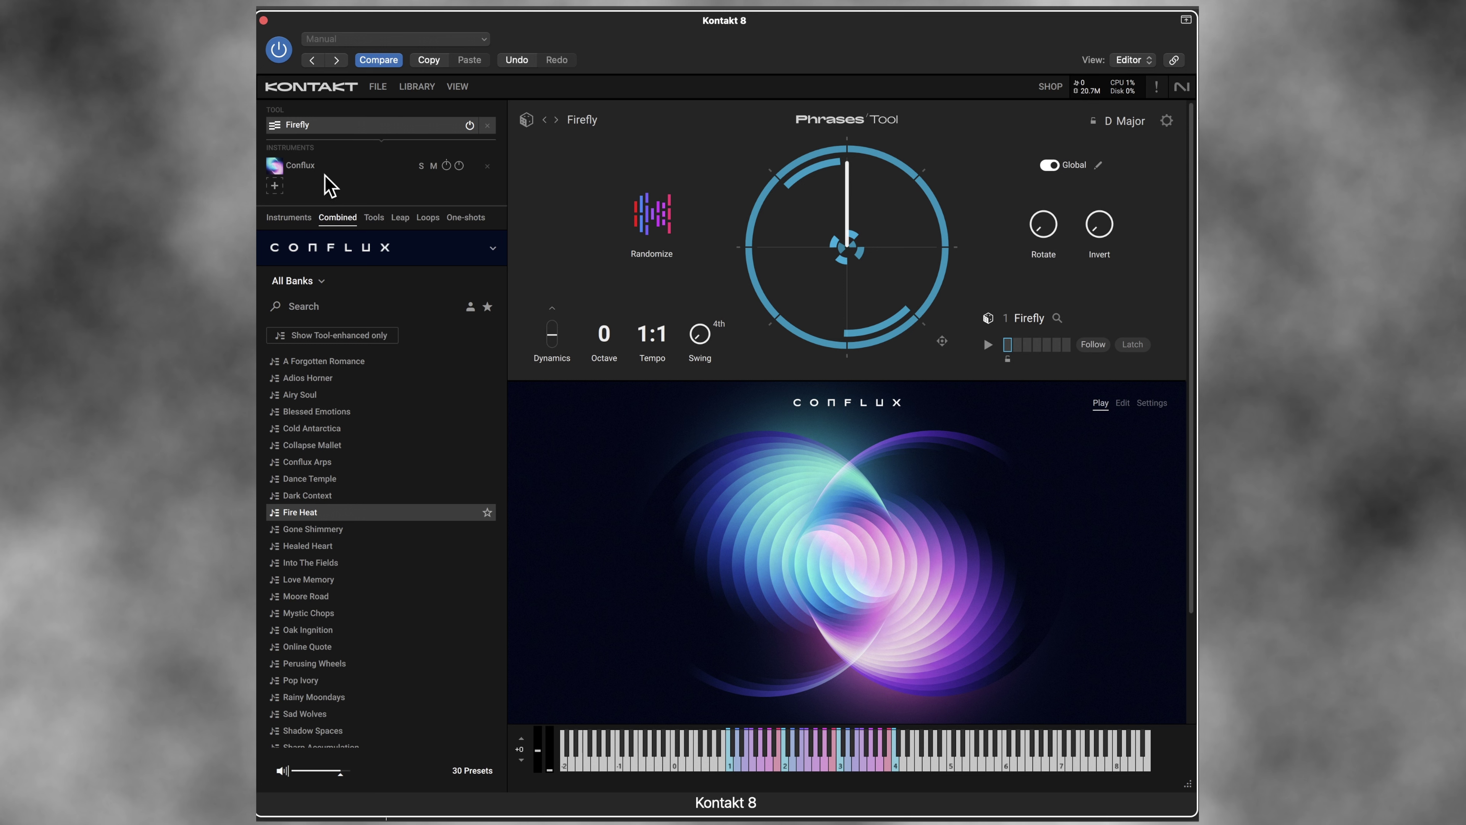
click(310, 168)
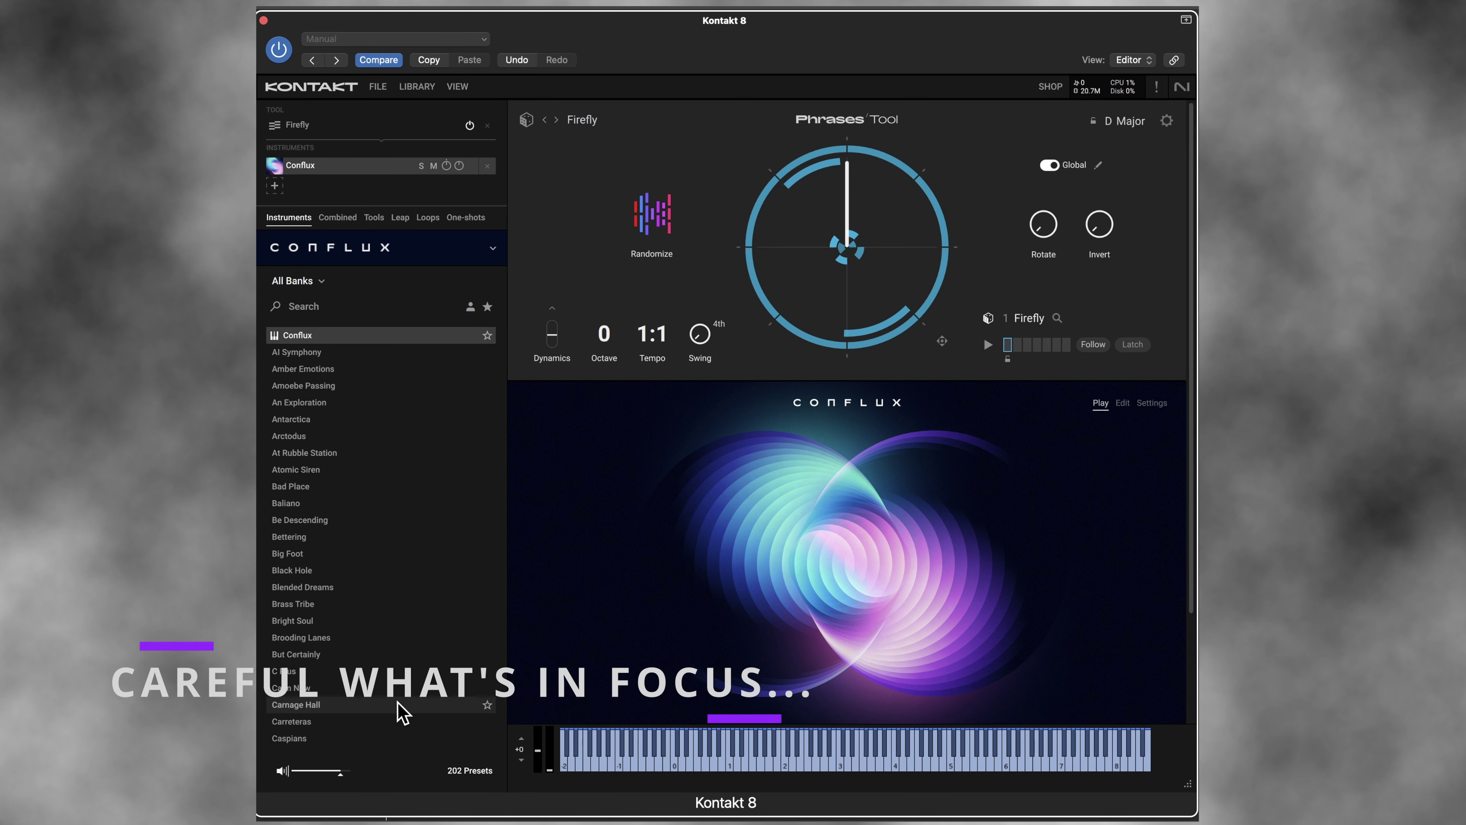
scroll(399, 659, down, 10)
scroll(400, 661, down, 8)
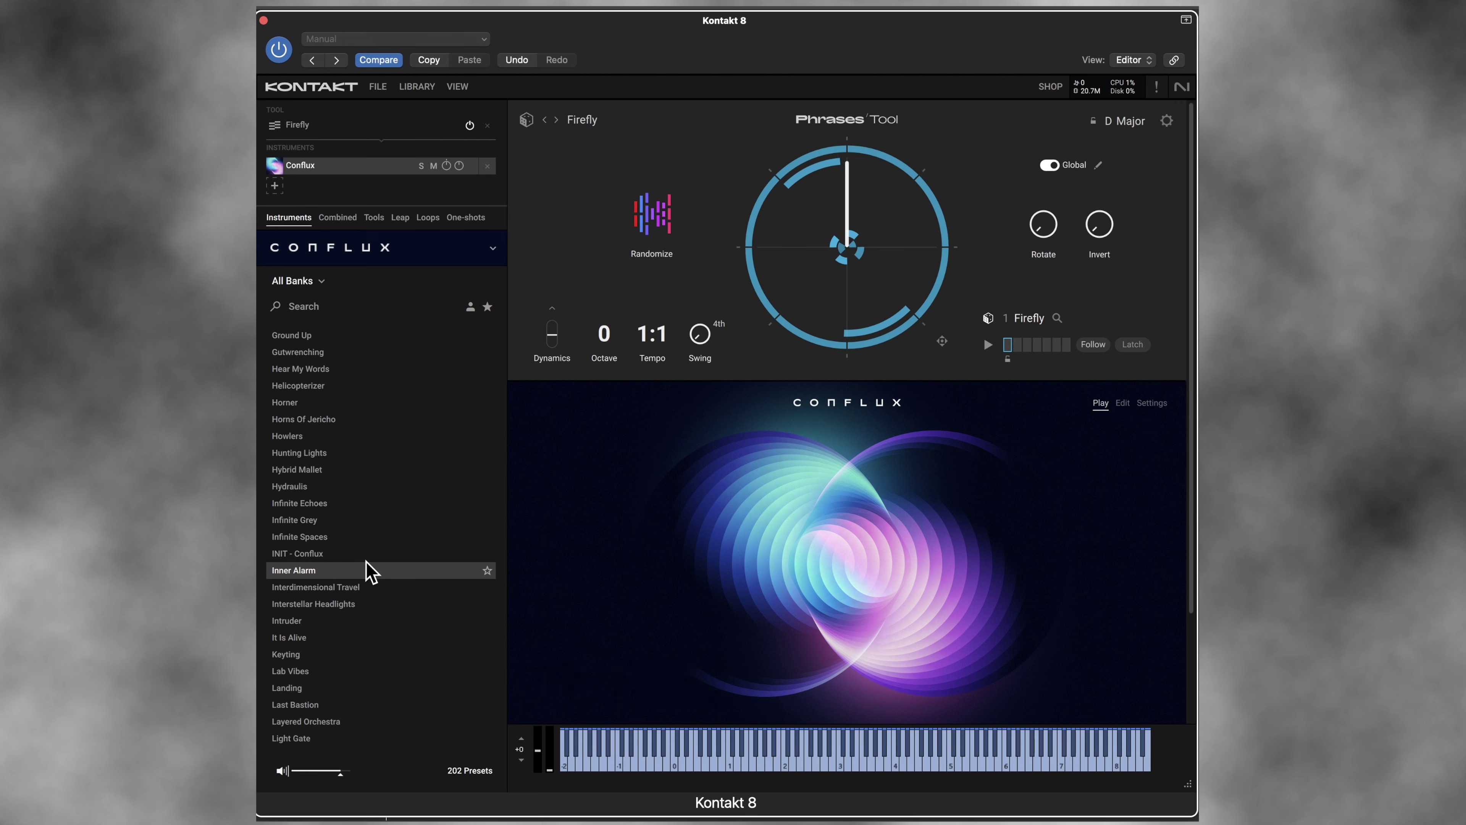
scroll(408, 517, up, 18)
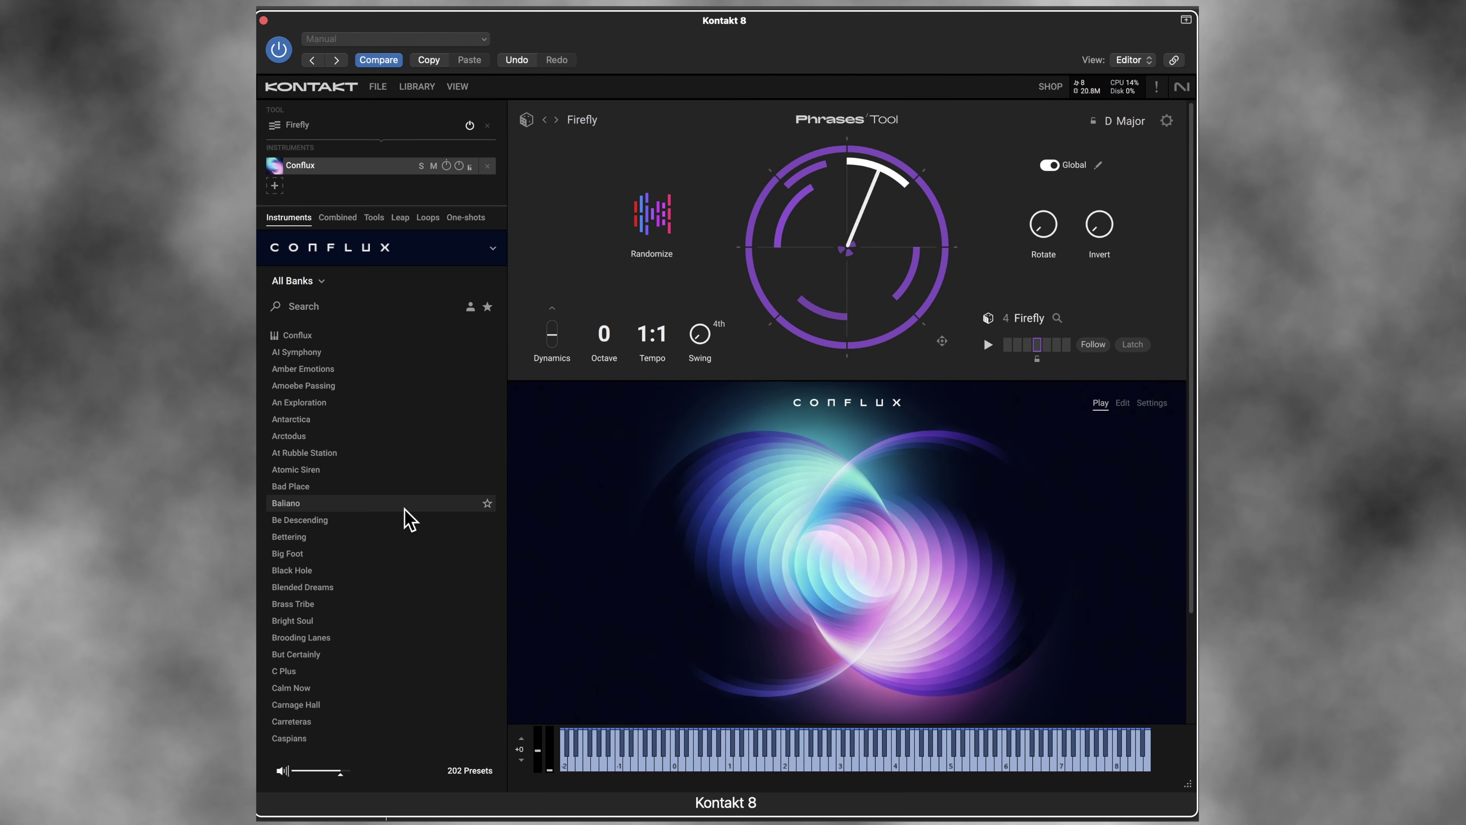
Replace Firefly with a random Phrases Tool preset, landing on Goal in A Minor
click(317, 127)
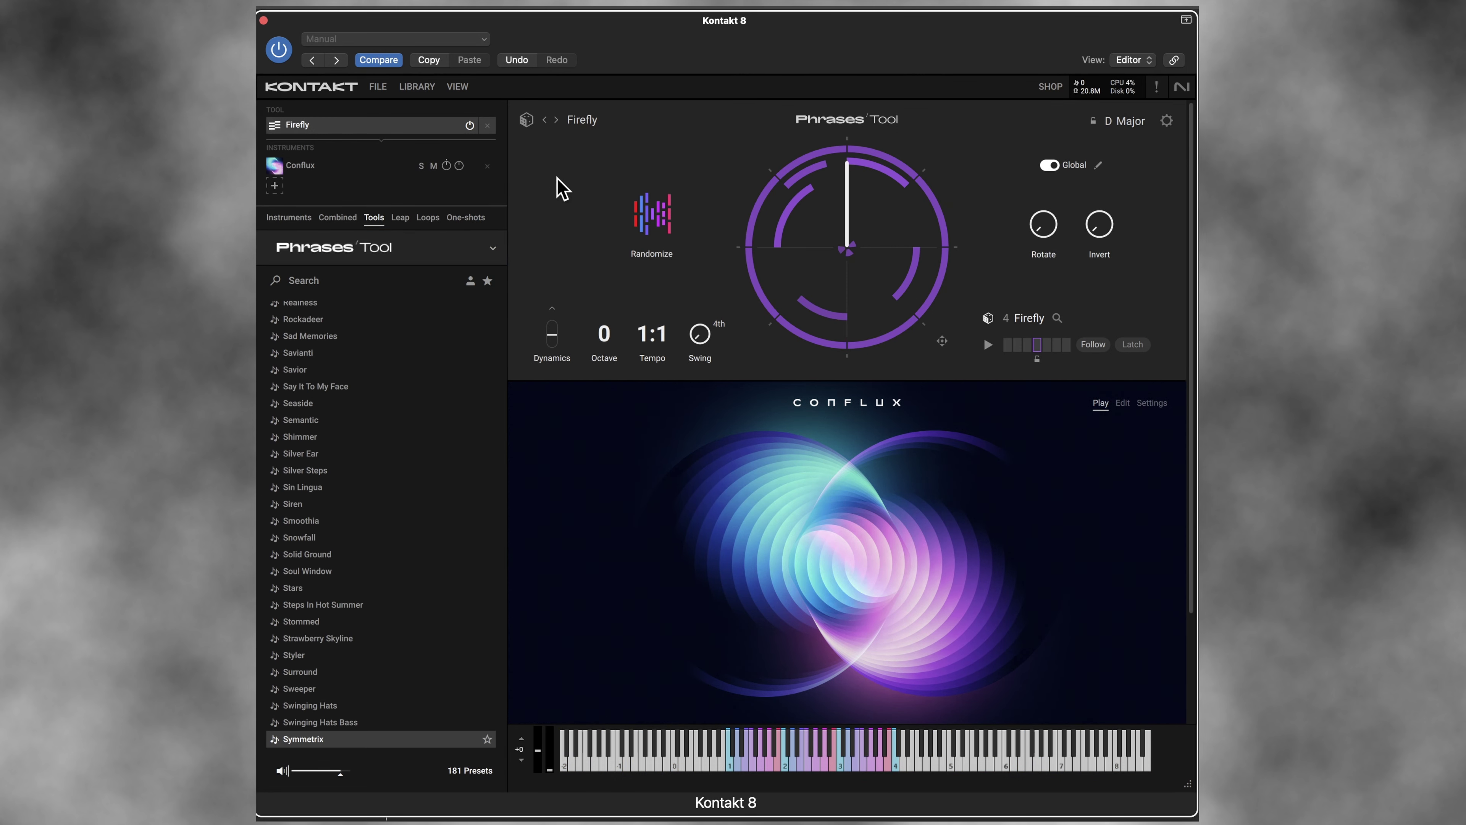
click(527, 120)
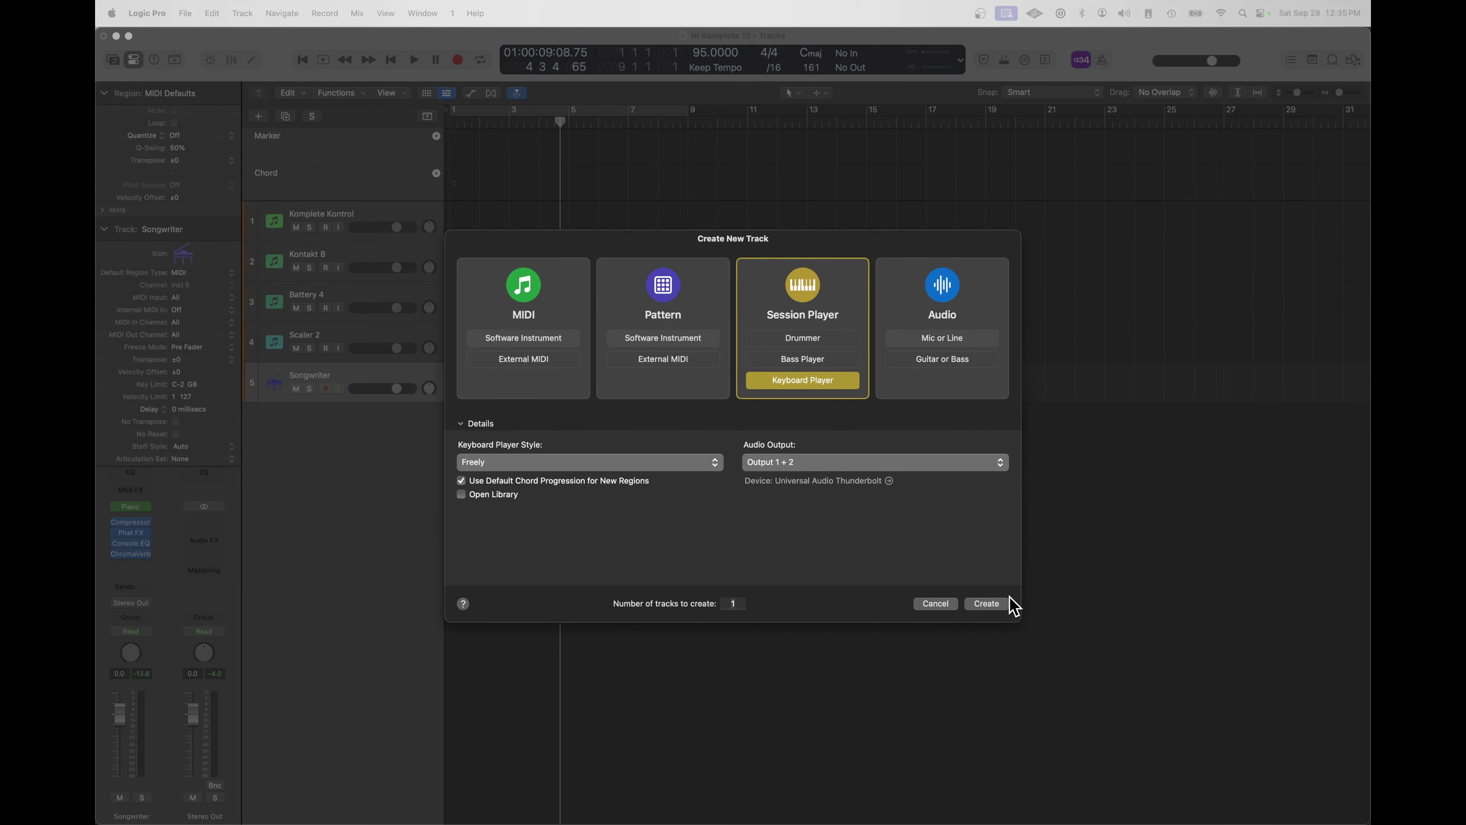
Create the Session Player keyboard track and play its new region in a cycle loop
click(986, 603)
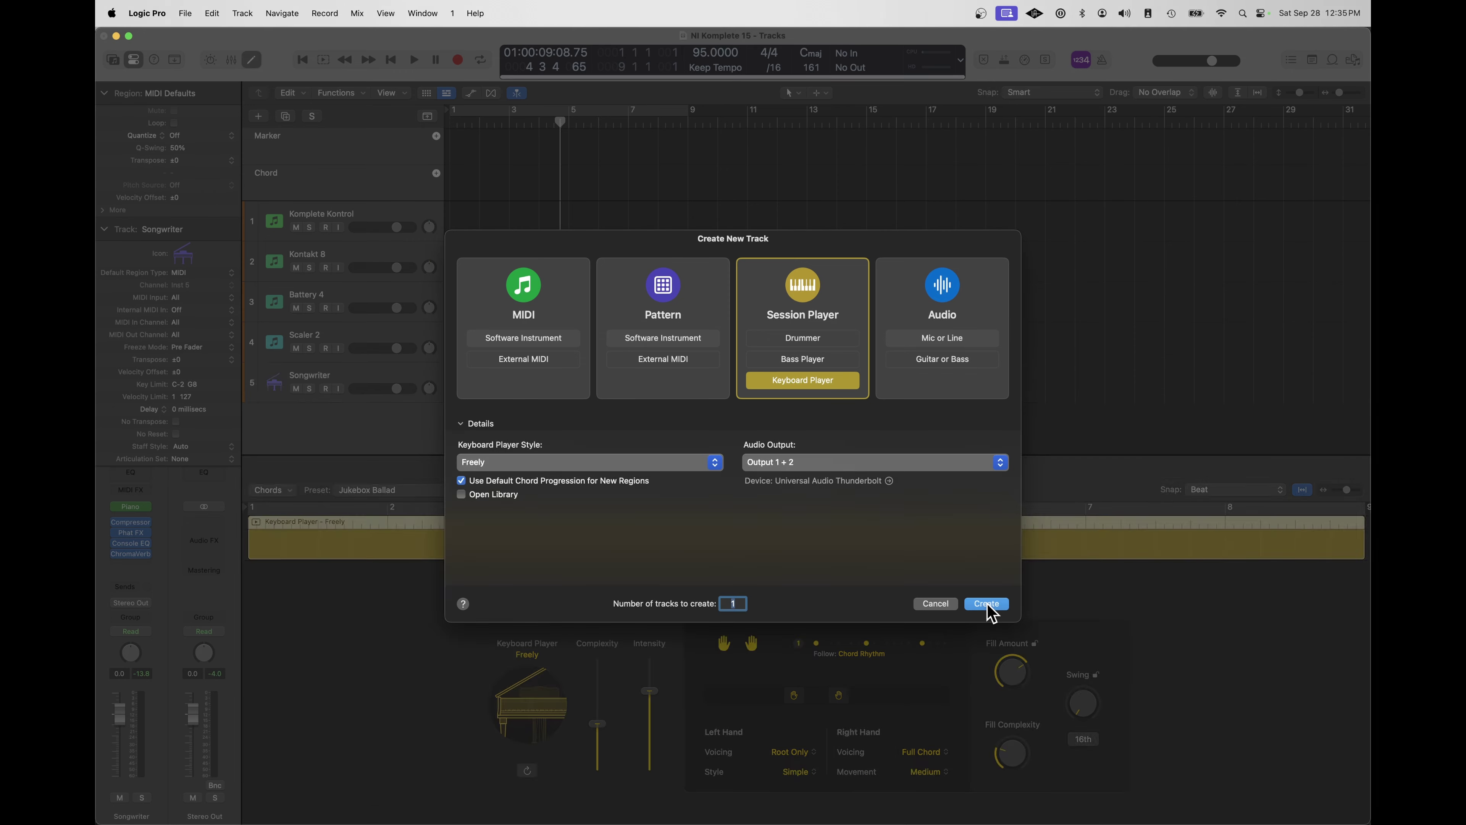
click(480, 60)
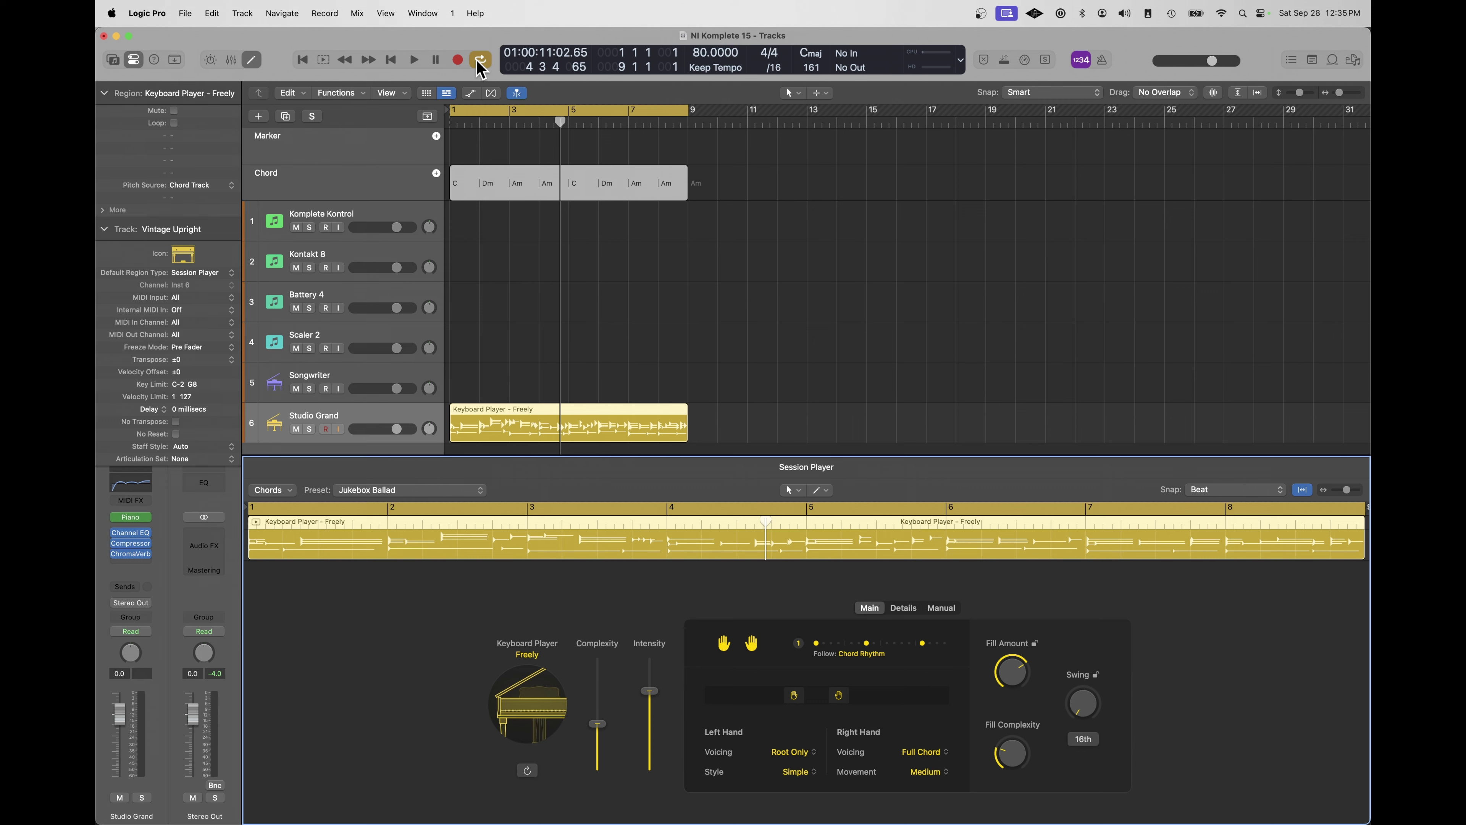
click(414, 60)
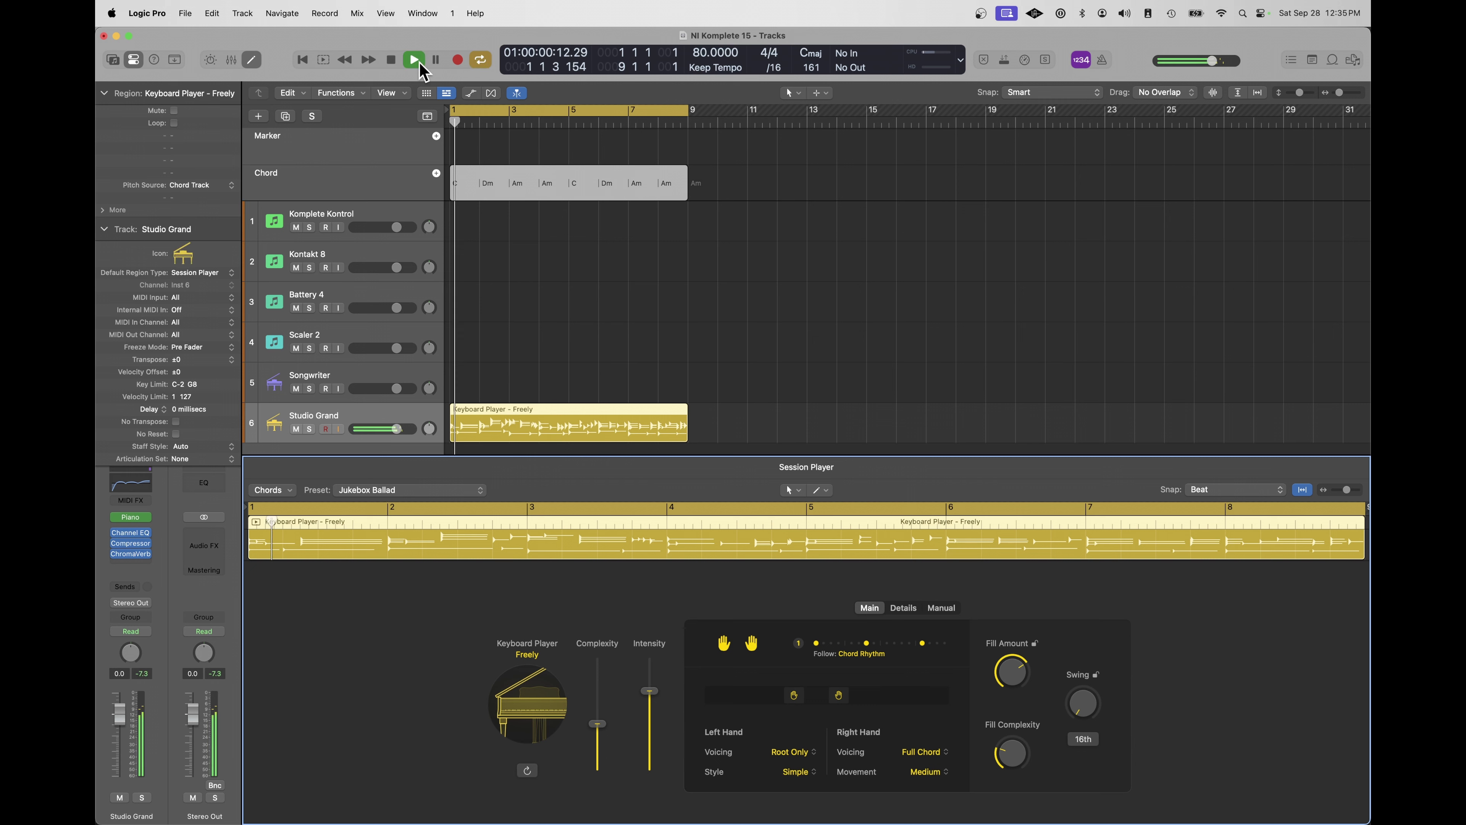
click(392, 61)
Switch the keyboard player style from Freely to Block Chords and play it back
click(527, 654)
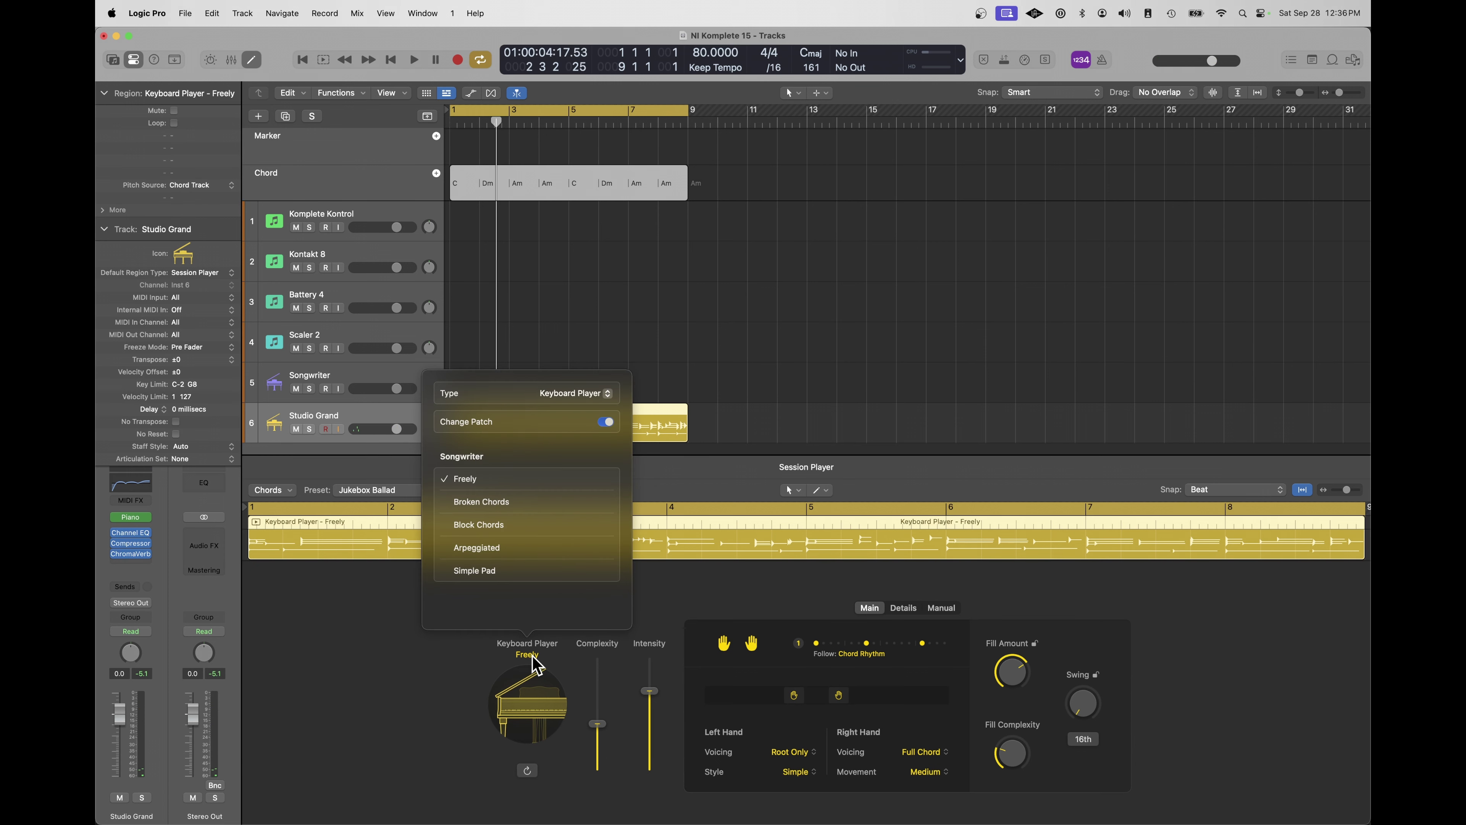
click(514, 526)
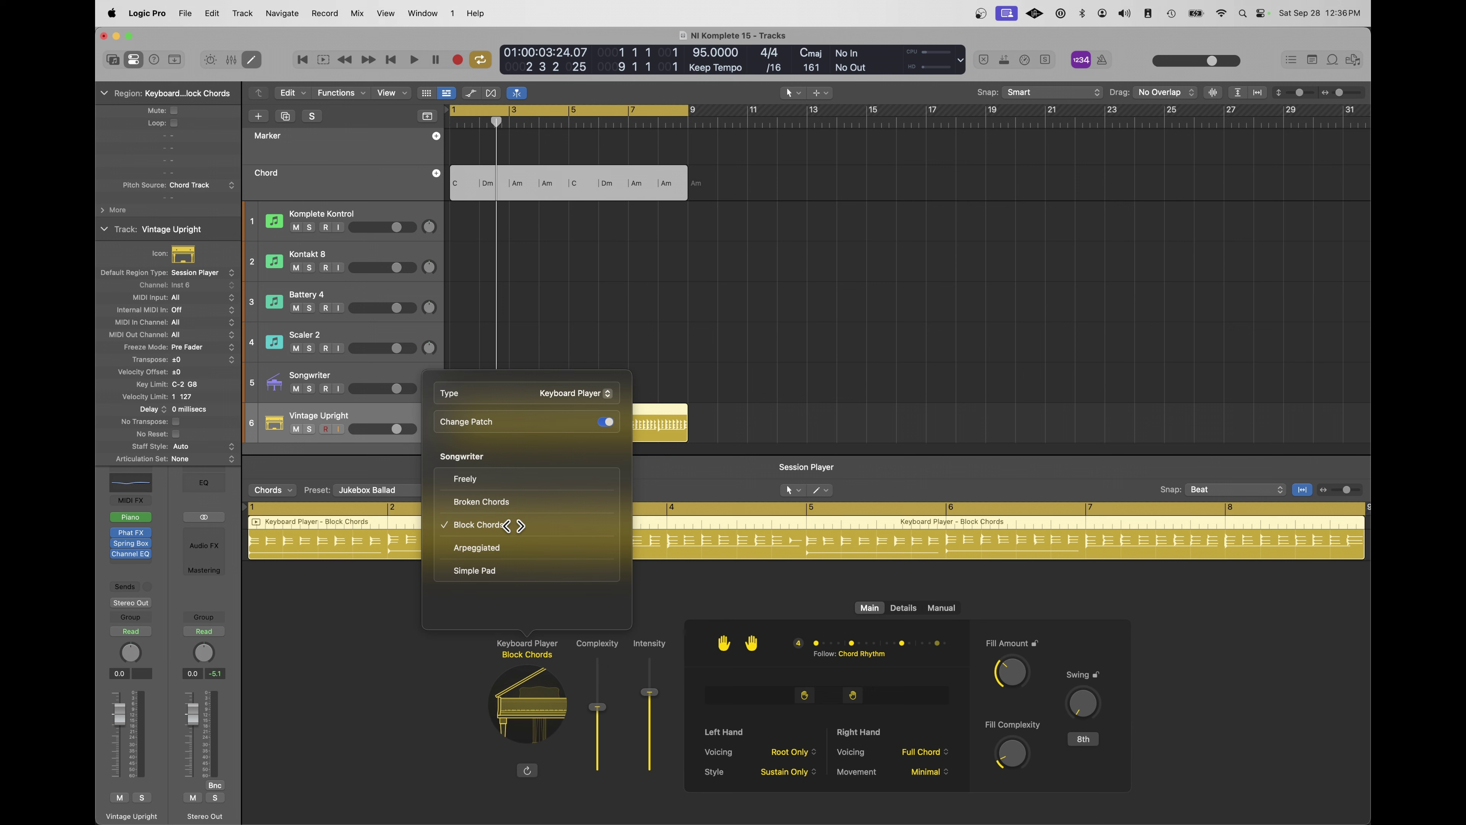
key(space)
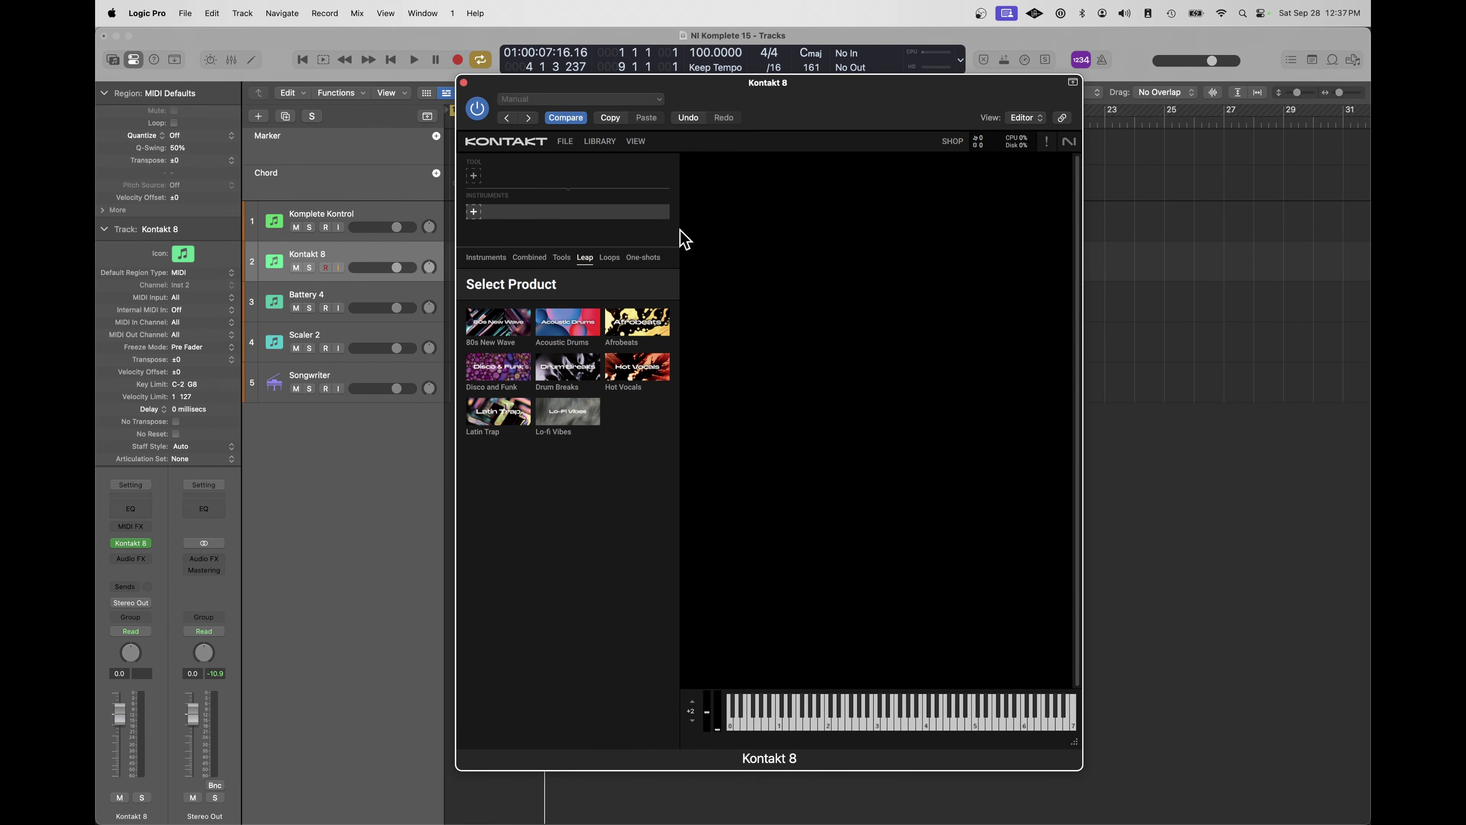
Load the 80s New Wave Nightshift Kit, audition pad 1, and apply the Freakshow macro preset
click(498, 368)
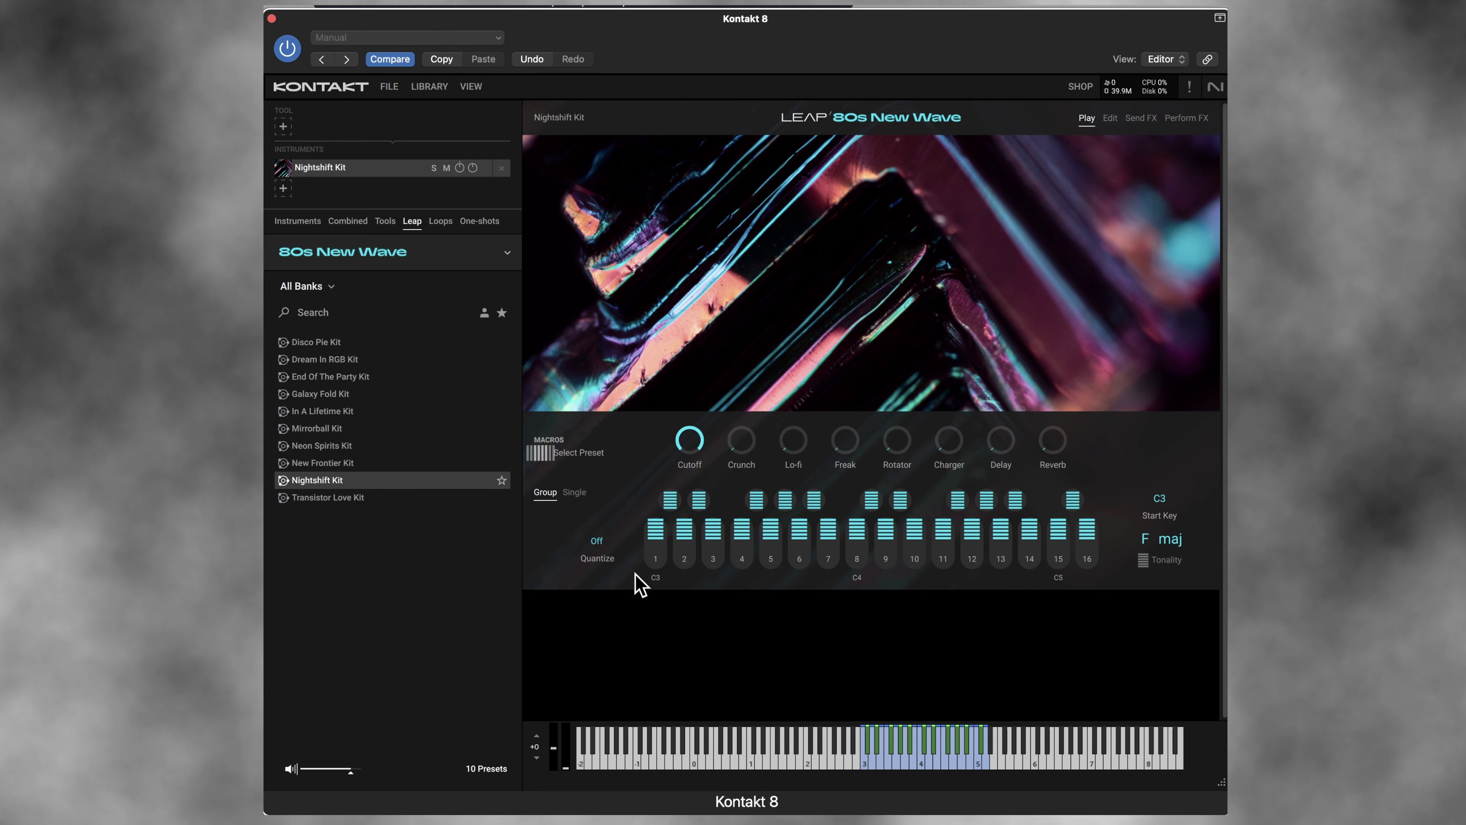
click(655, 558)
click(611, 453)
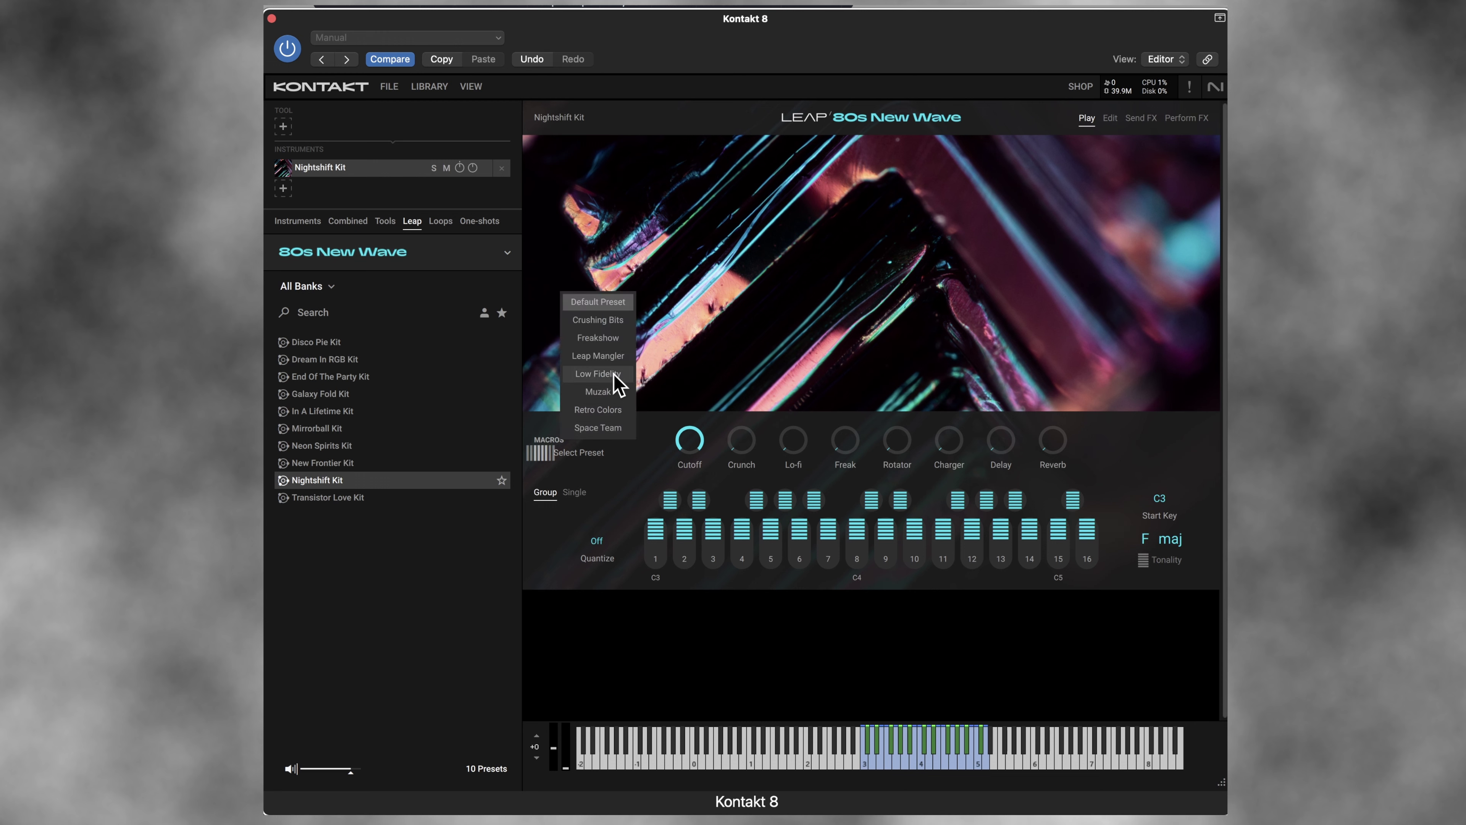
click(618, 339)
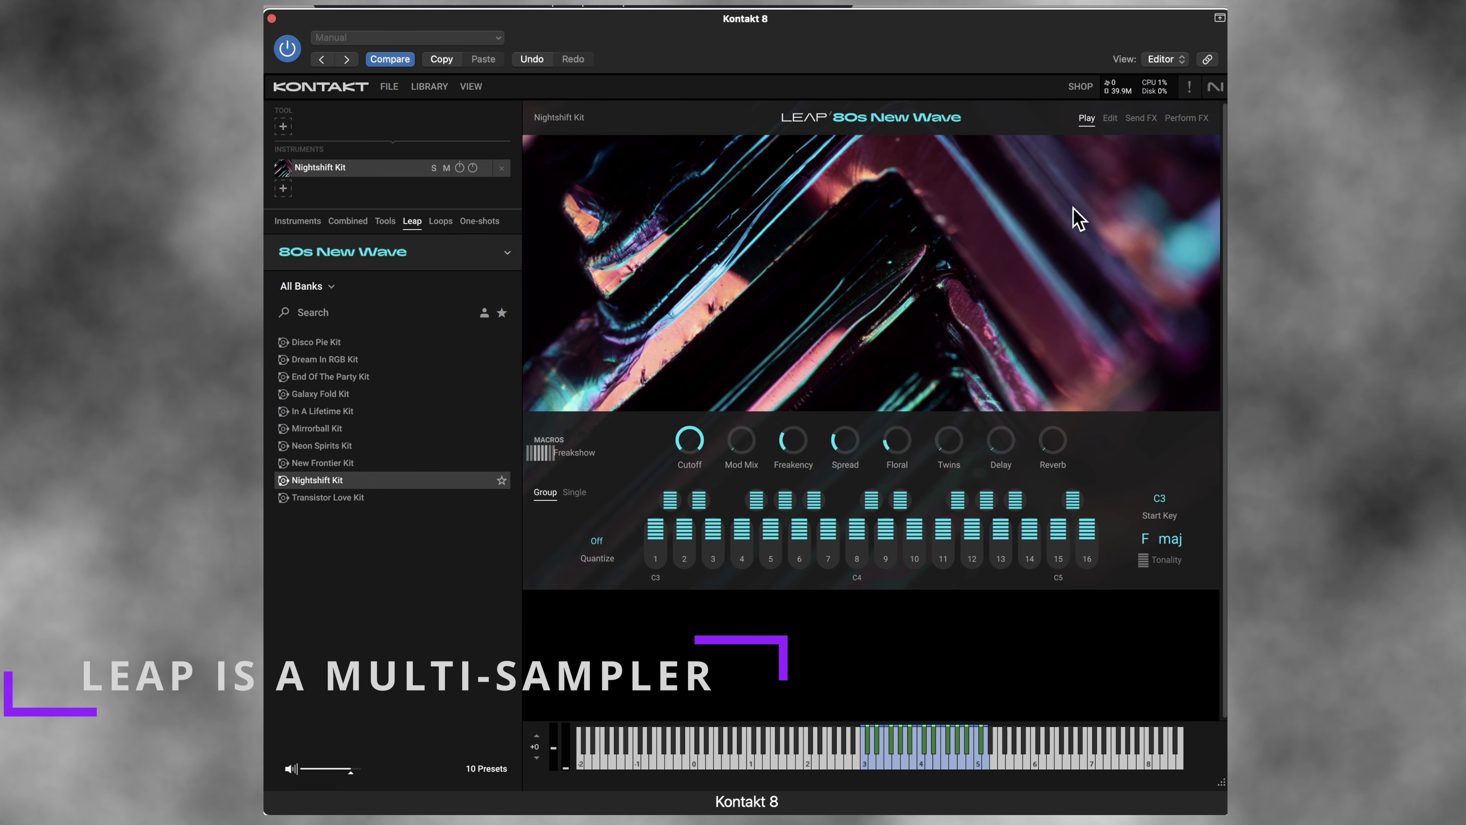
Move the Nightshift sample's loop point earlier, view Send and Perform FX, then load Disco Pie Kit
click(1109, 119)
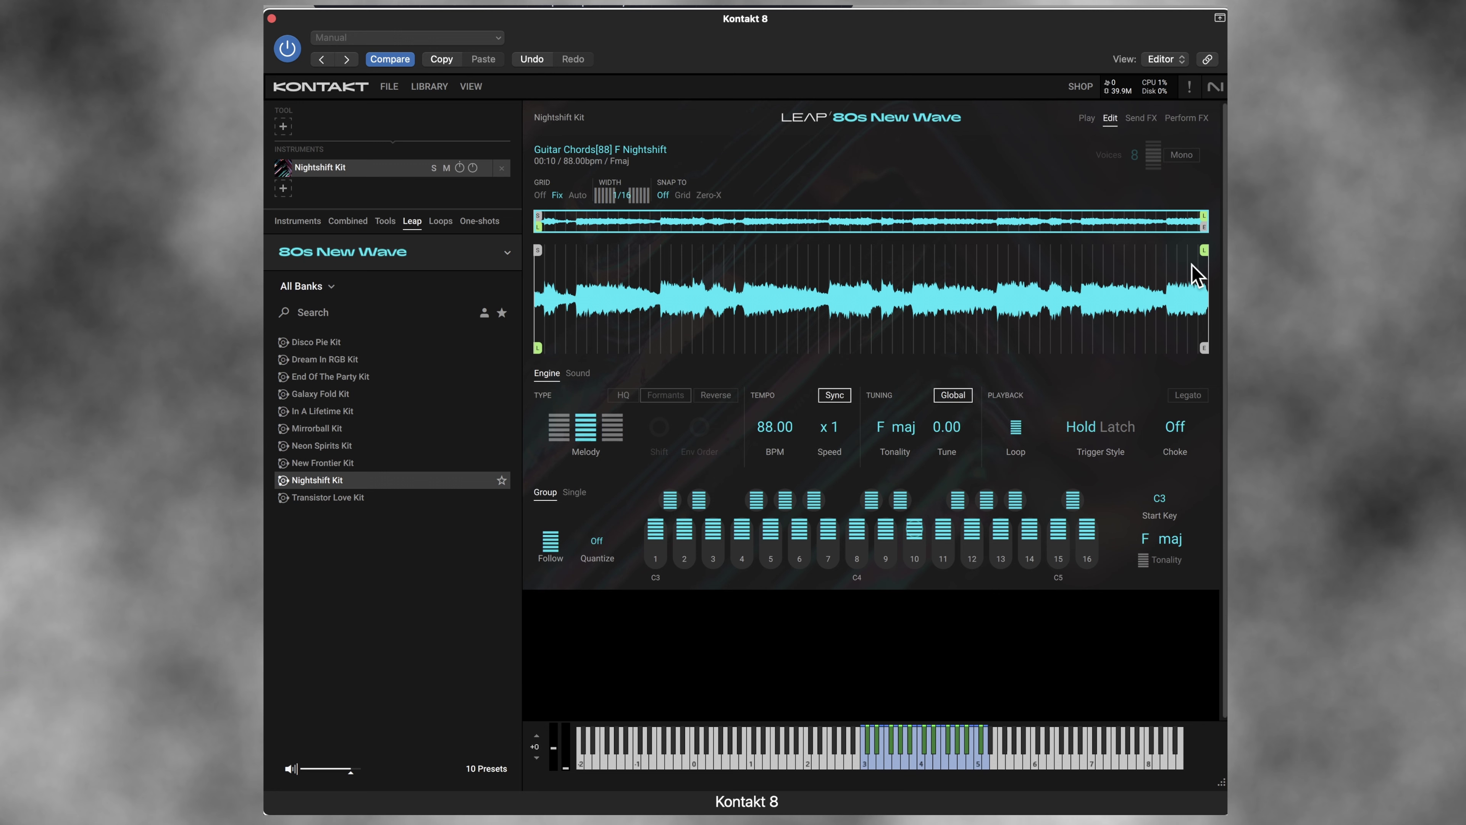
mouse_move(1204, 251)
mouse_down()
mouse_move(1007, 259)
mouse_move(937, 289)
mouse_up()
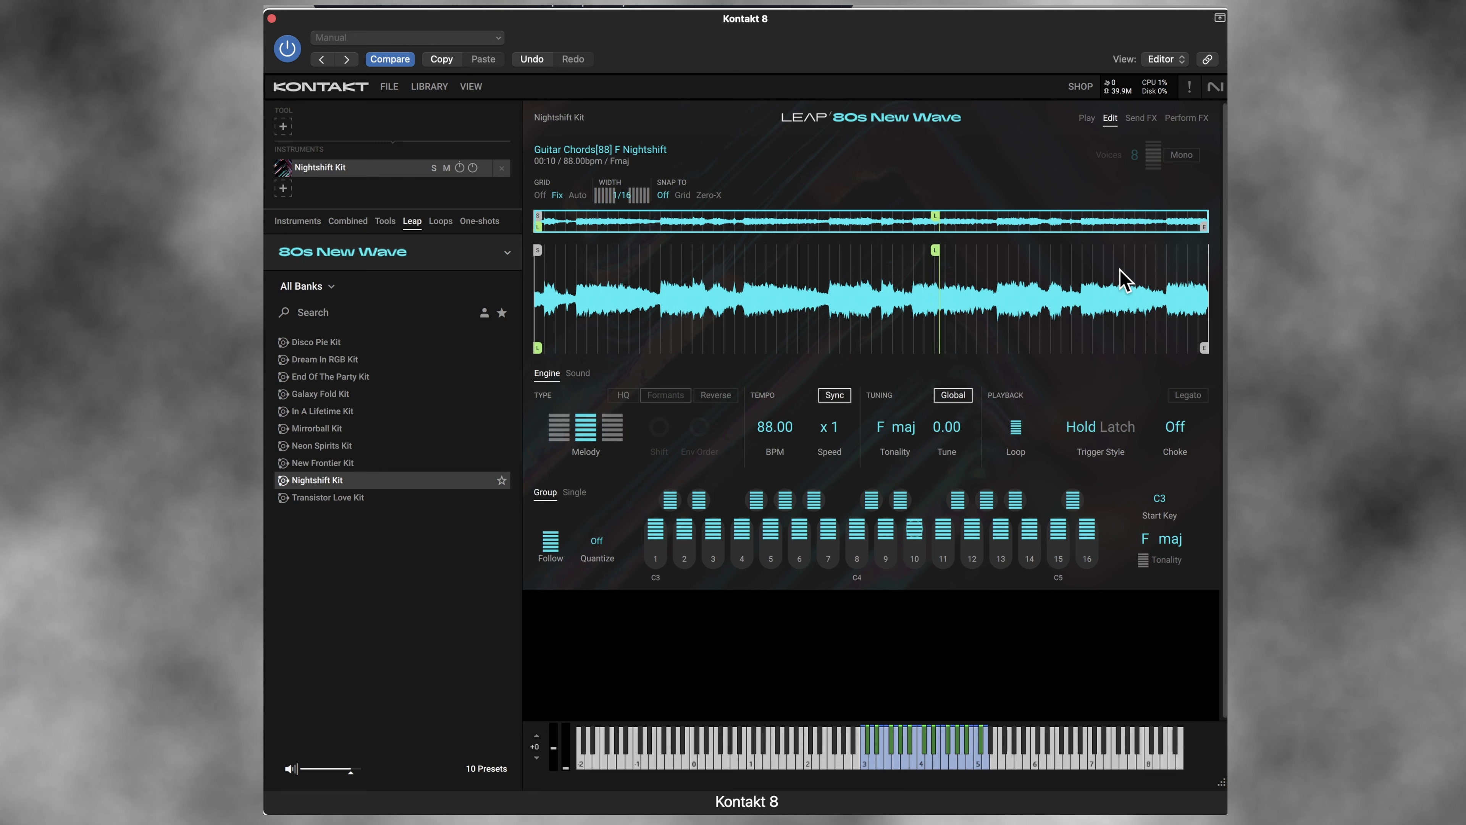
click(1141, 119)
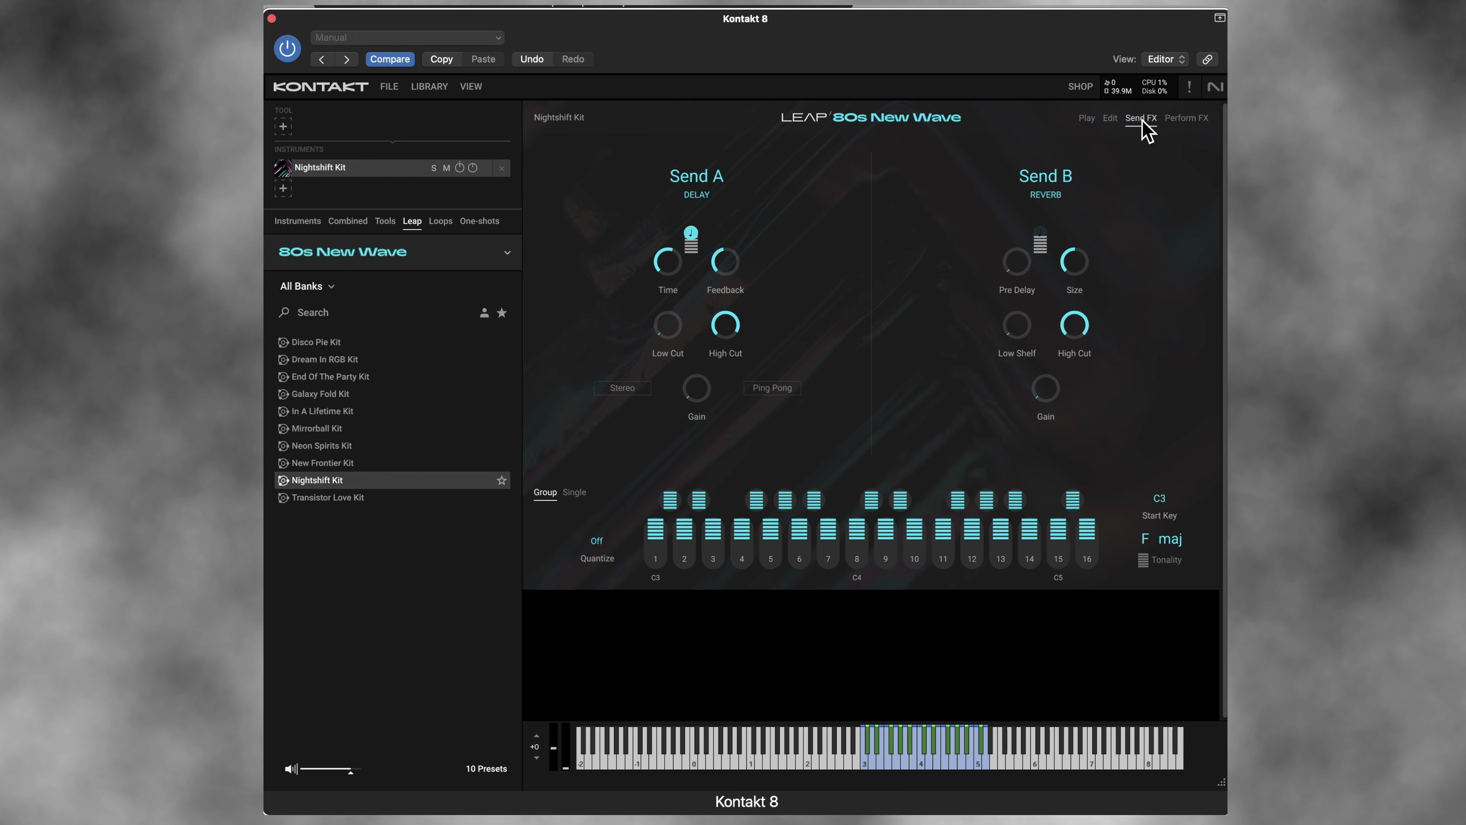
click(1189, 120)
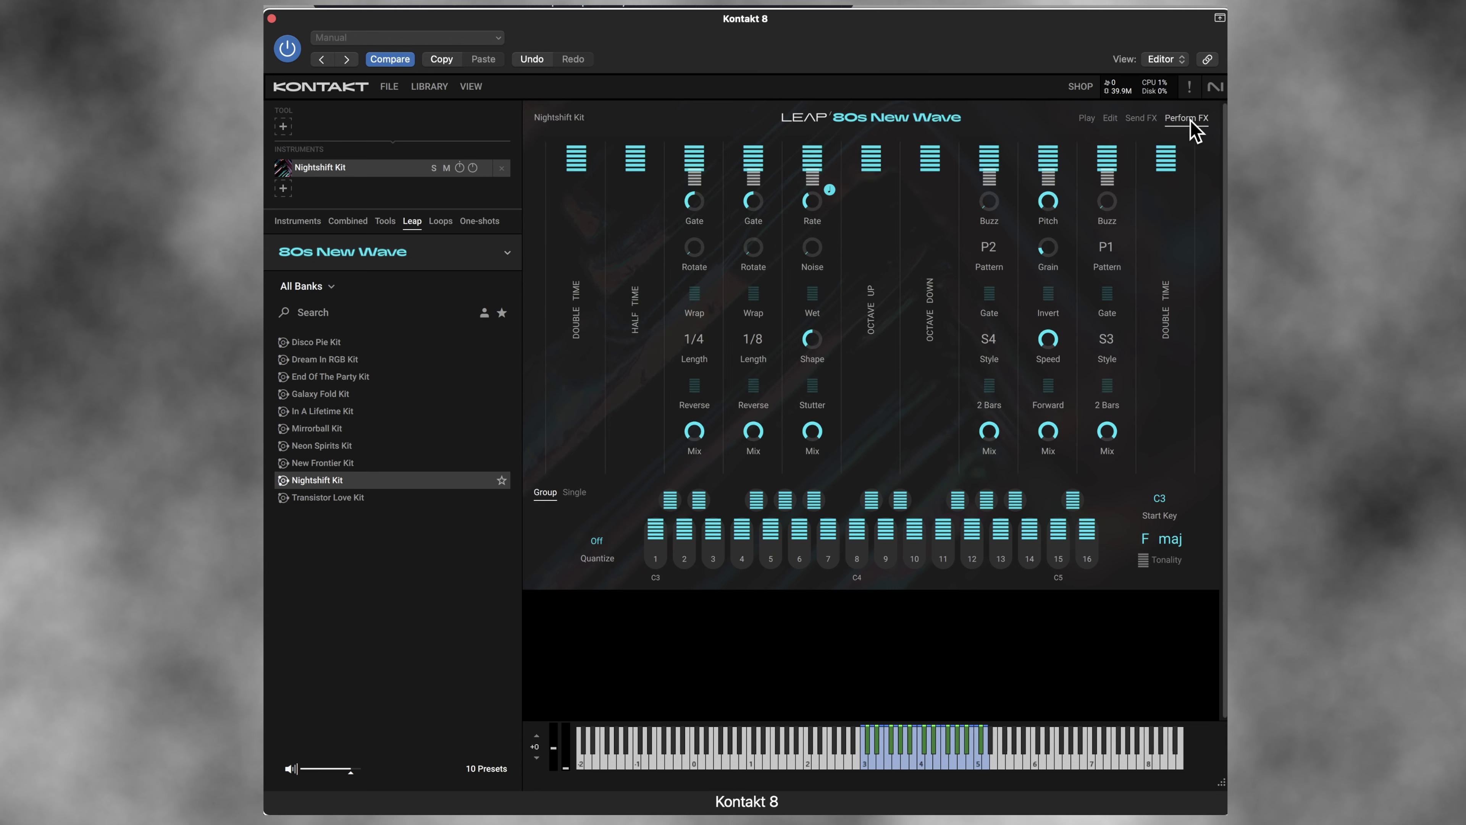
click(343, 499)
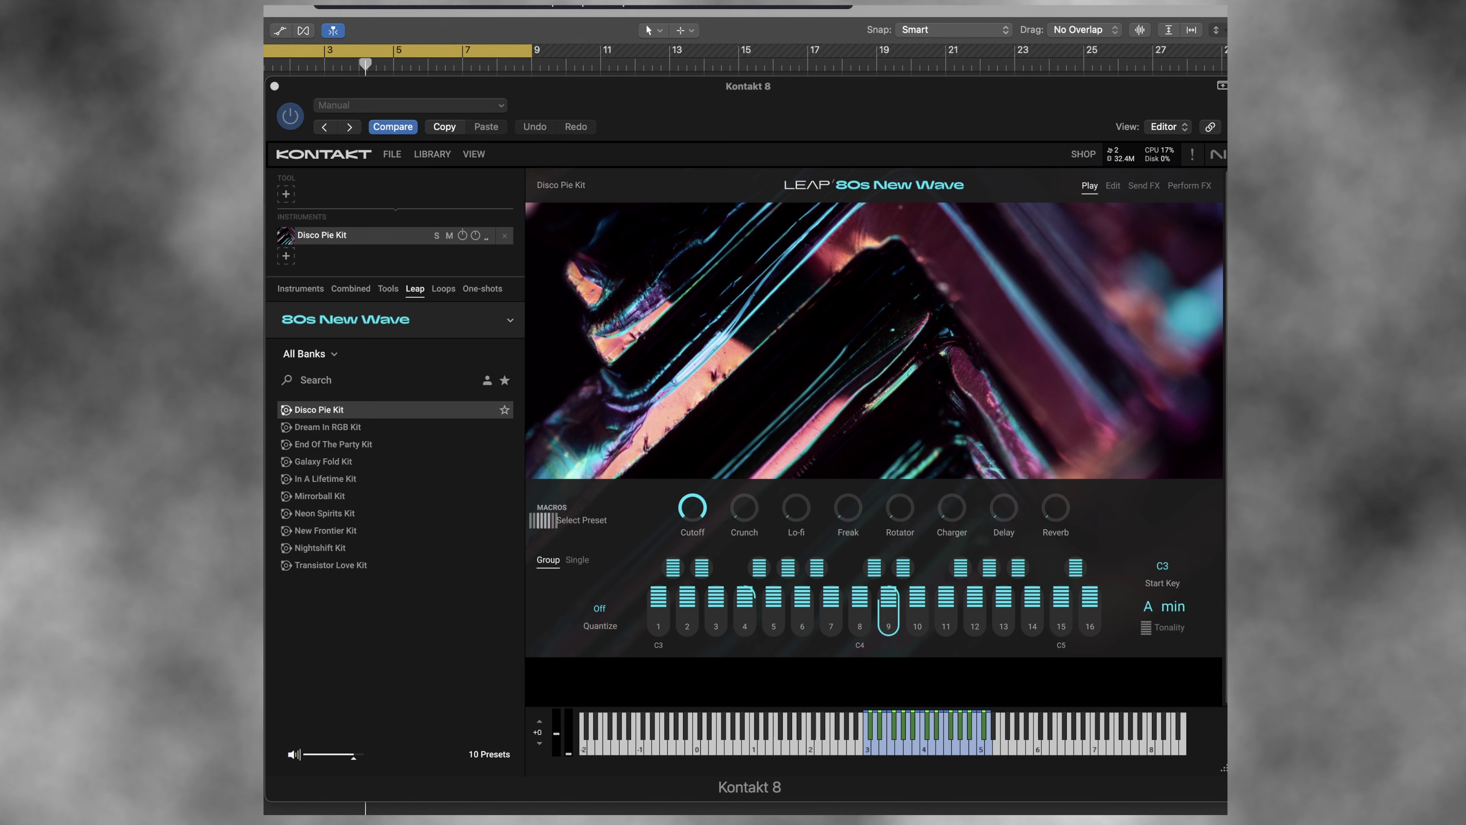
Audition pad 1 of the Disco Pie Kit several times
click(661, 619)
click(660, 619)
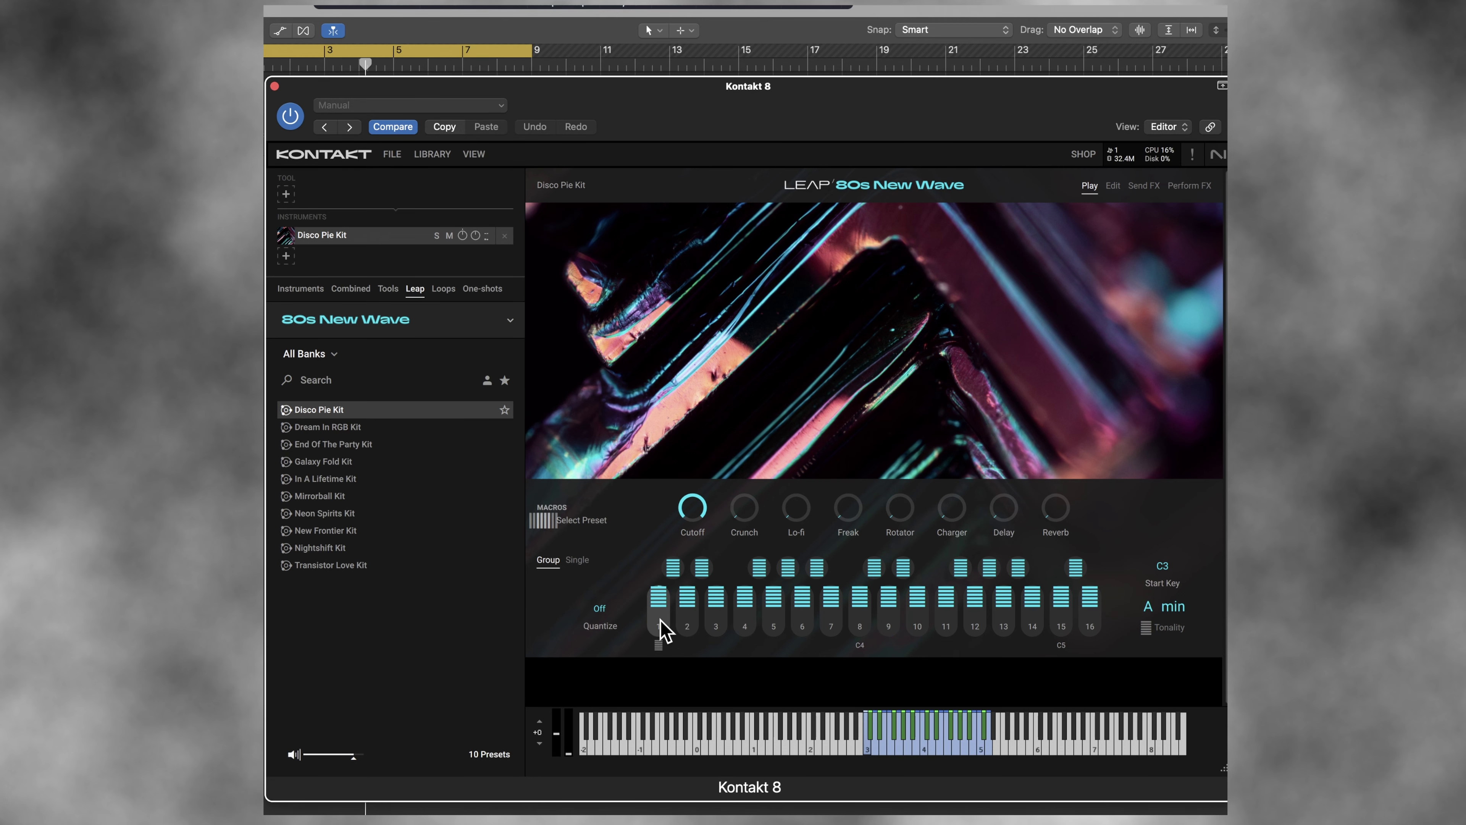
click(660, 620)
click(660, 620)
Swap pad 1's DiscoPie 2 sample for the Bass C Rash one-shot from Bumpin Flava
double_click(660, 620)
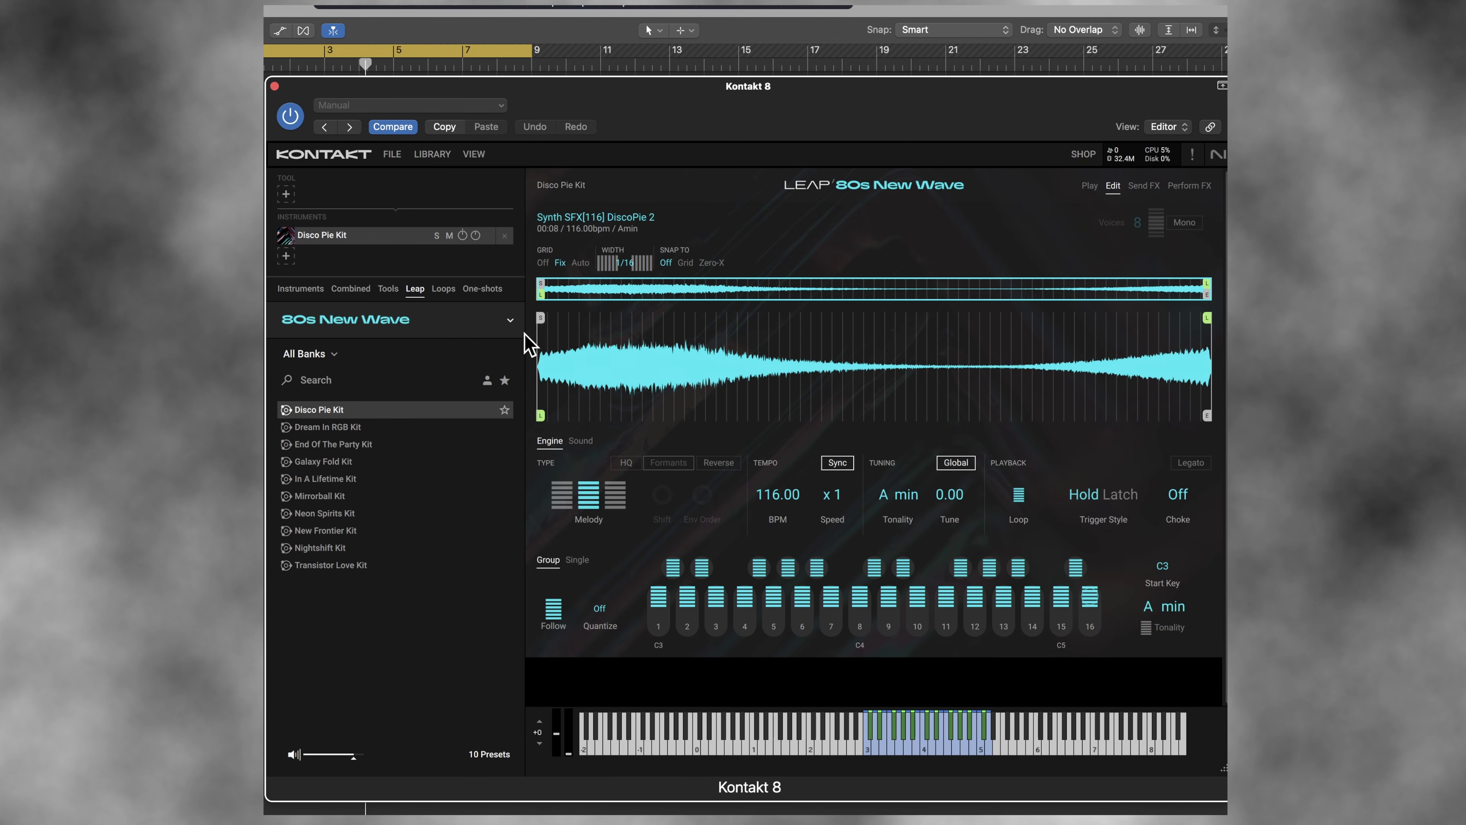
click(484, 291)
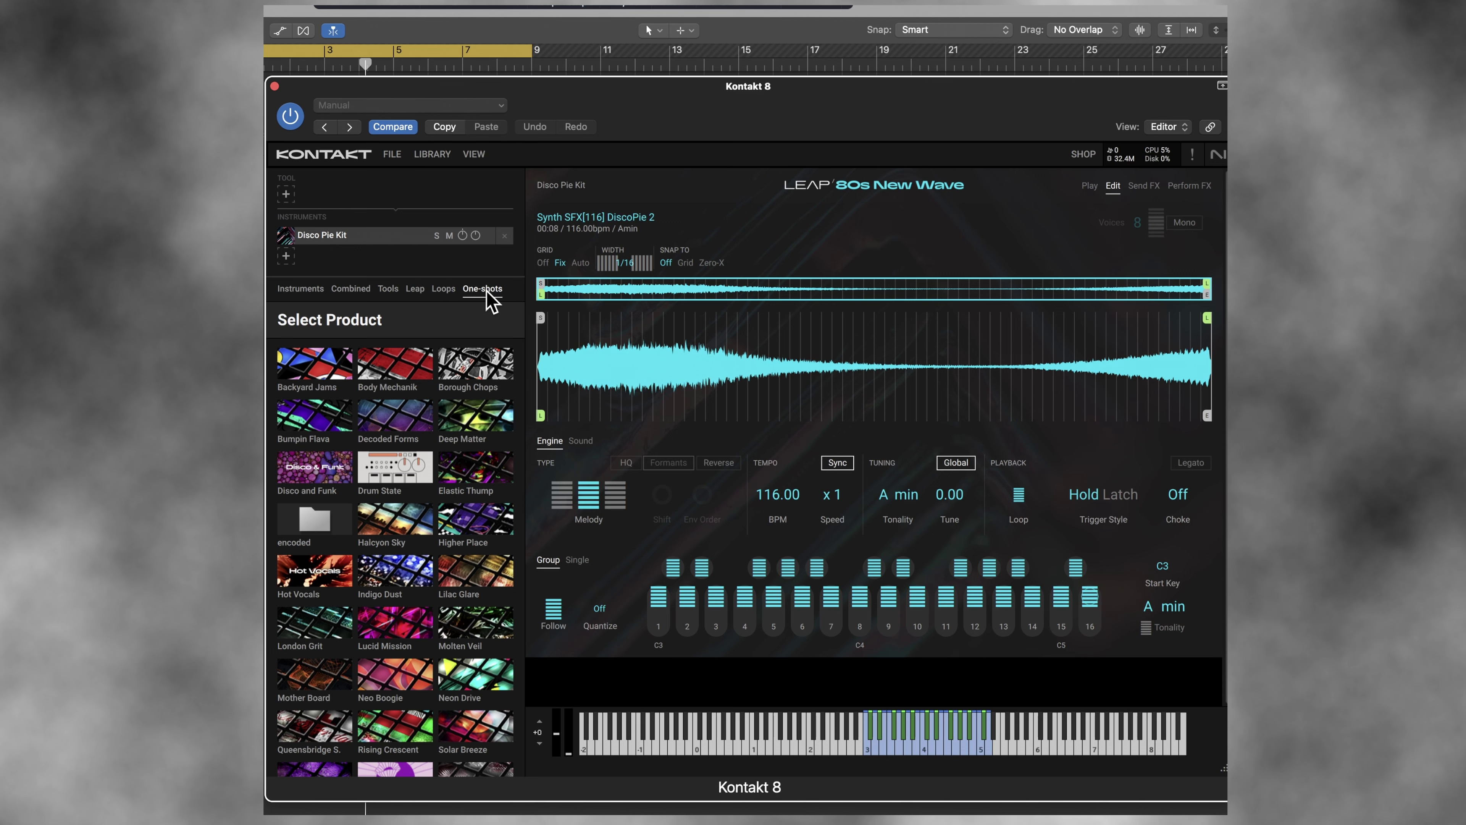
click(323, 420)
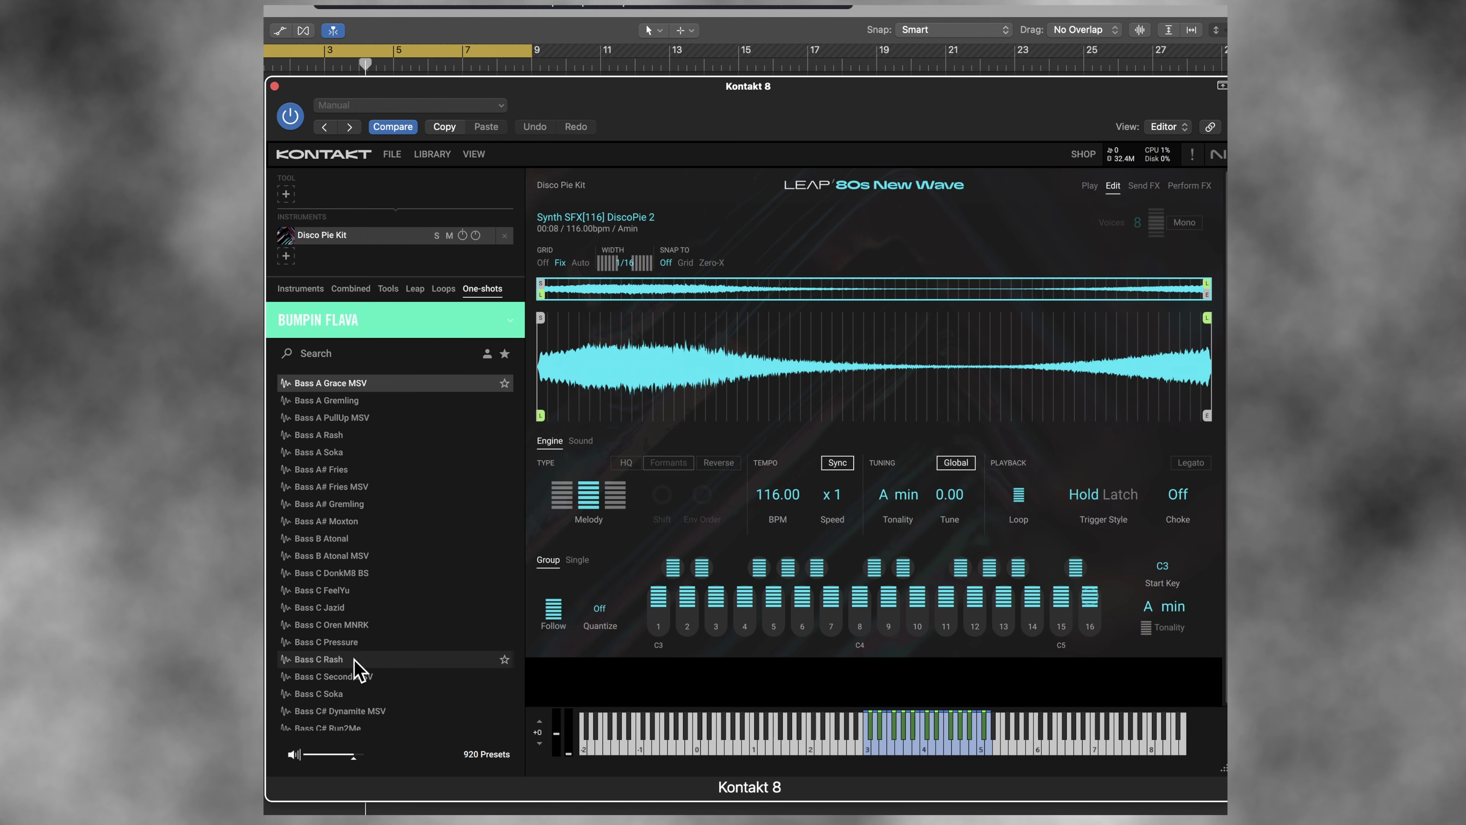
click(329, 663)
drag(310, 664, 719, 350)
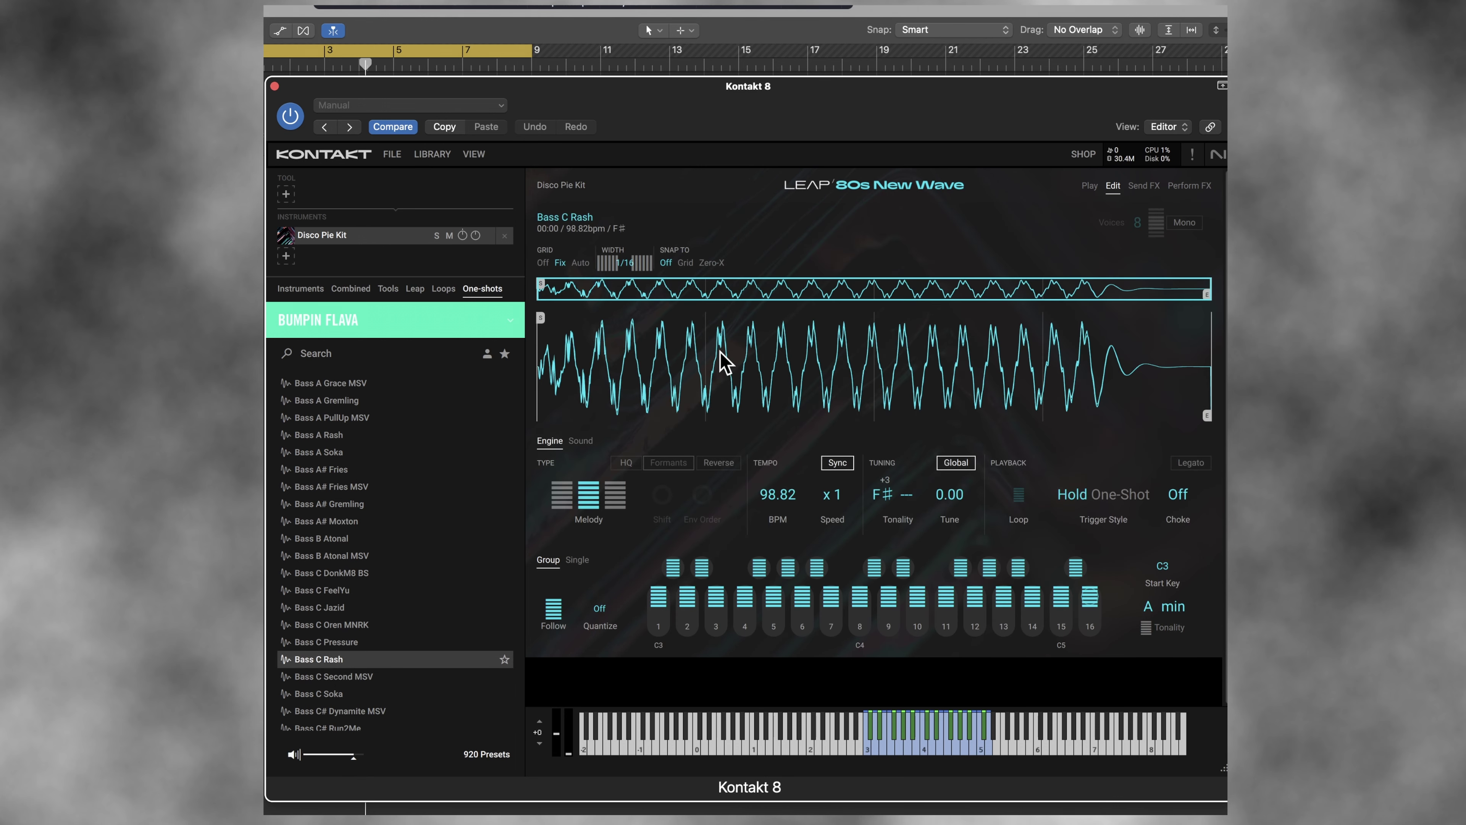